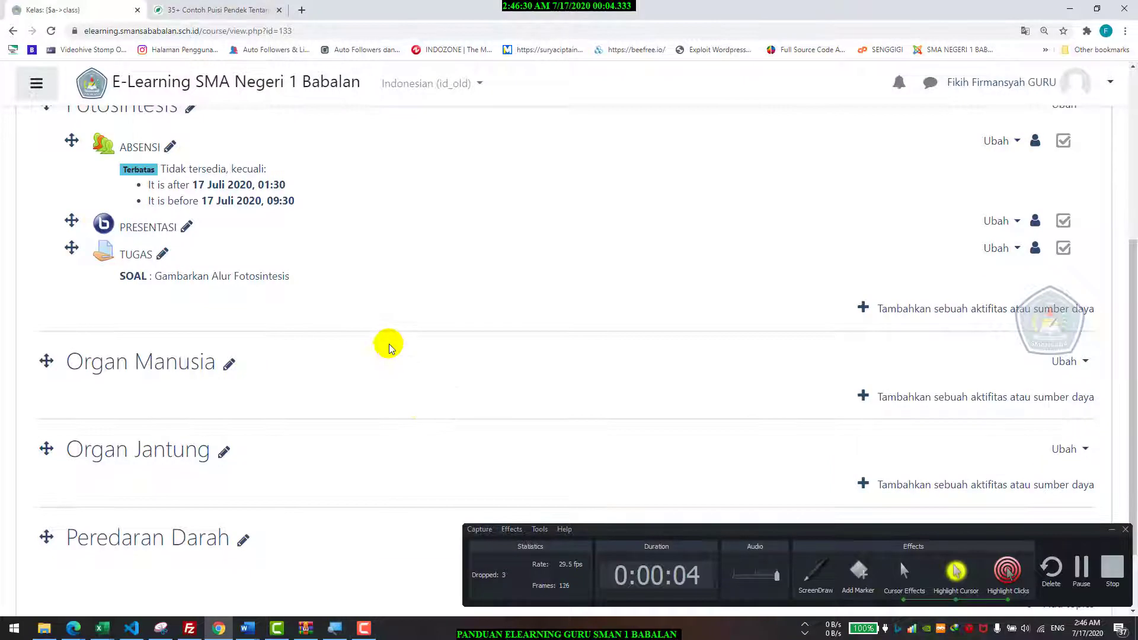
- Examine the Fotosintesis topic's activities and the other topics of the X MIPA 1 - C MINAT - Biologi course
click(1112, 531)
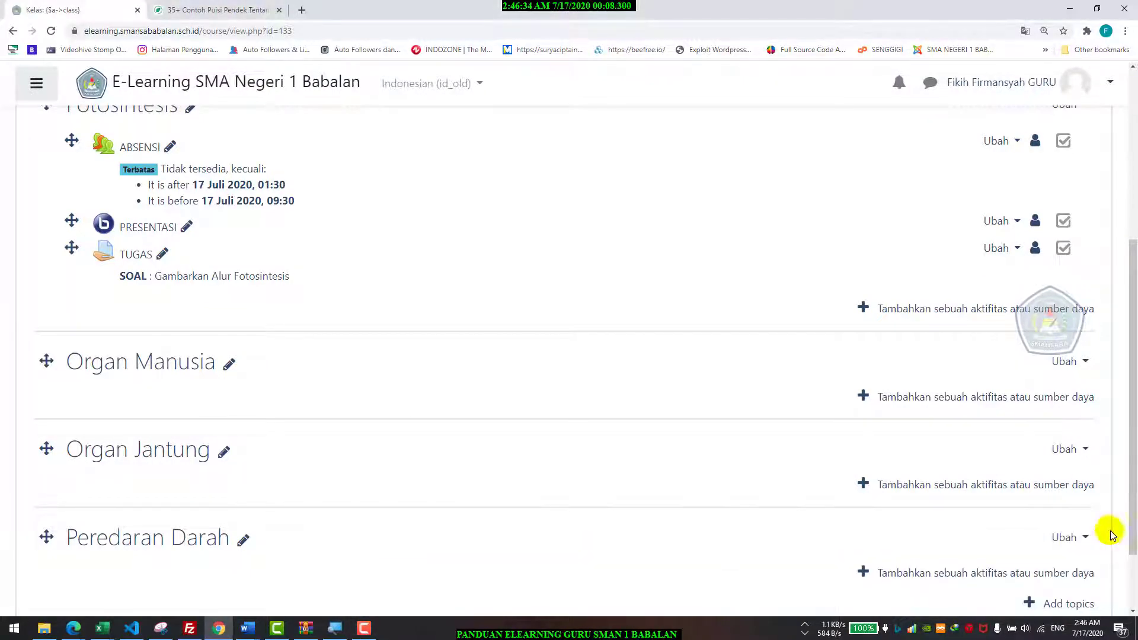
scroll(408, 460, up, 3)
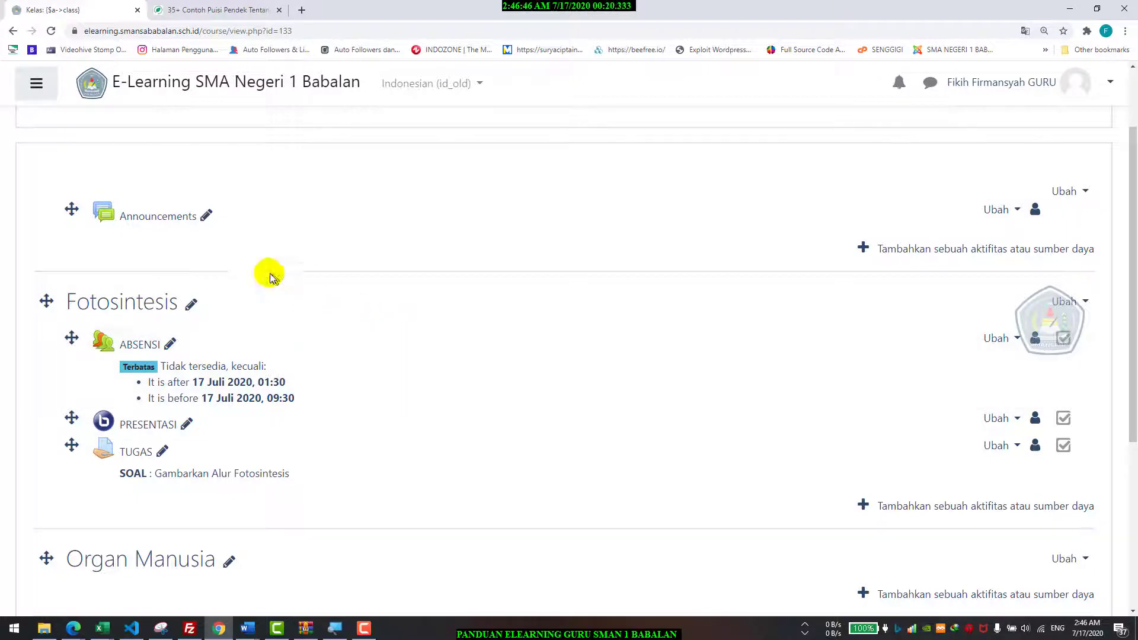
scroll(118, 414, down, 3)
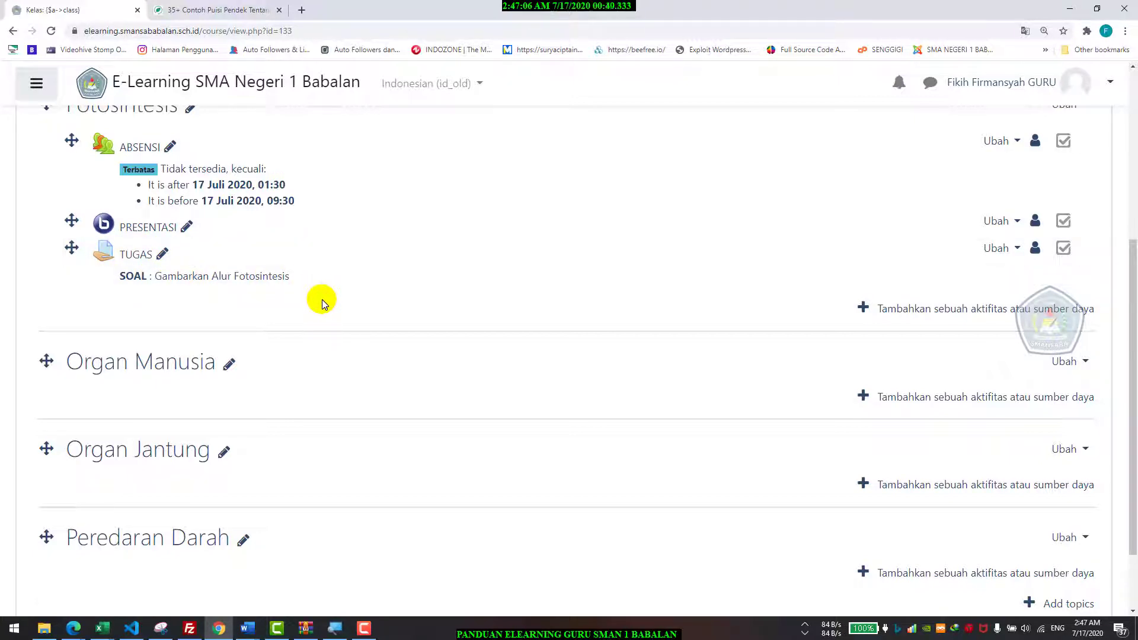
scroll(222, 268, down, 2)
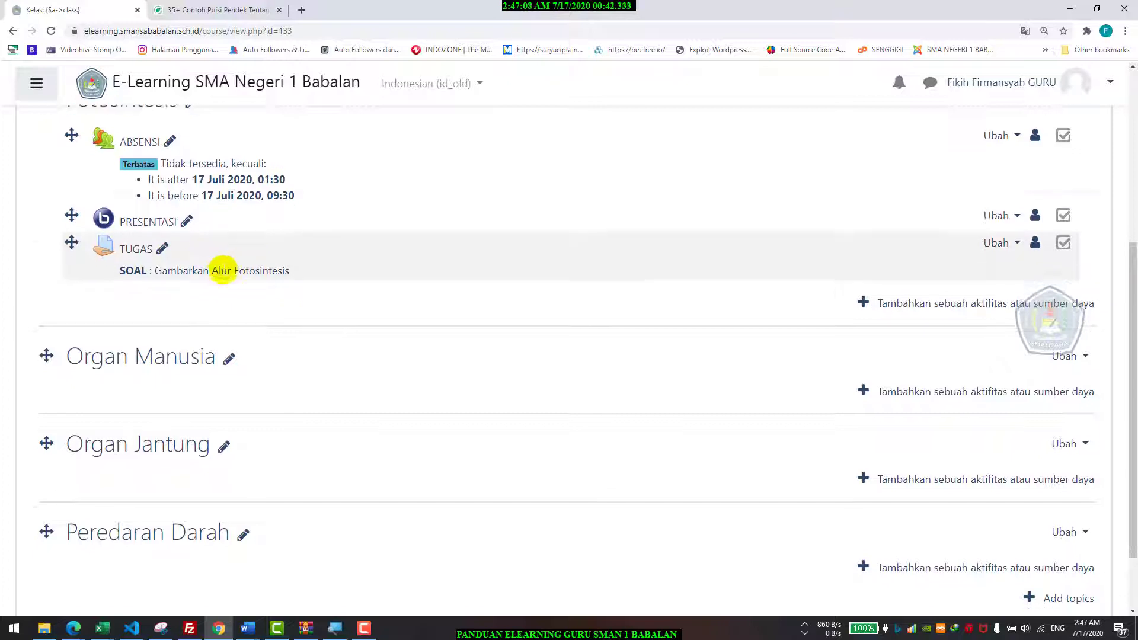
scroll(224, 273, up, 3)
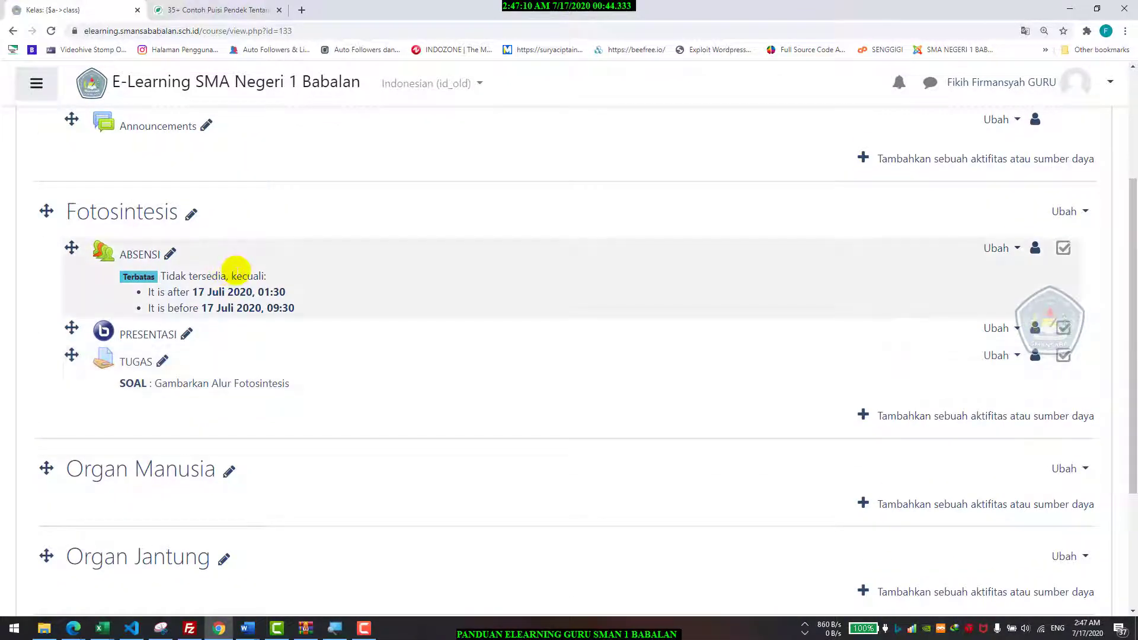
scroll(231, 273, up, 2)
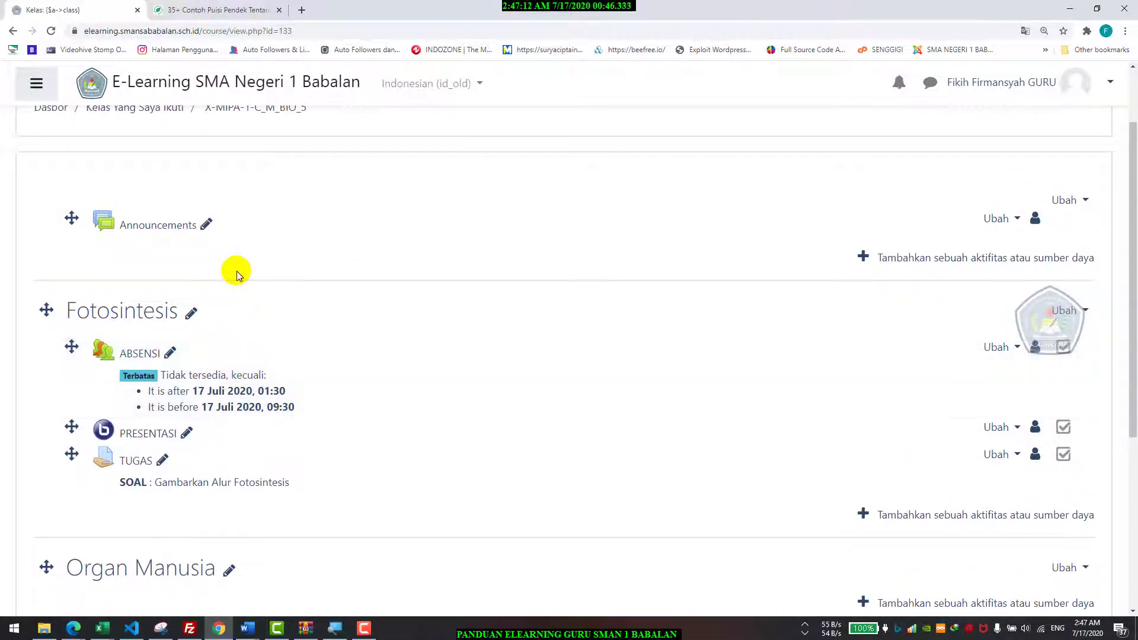
scroll(236, 271, down, 4)
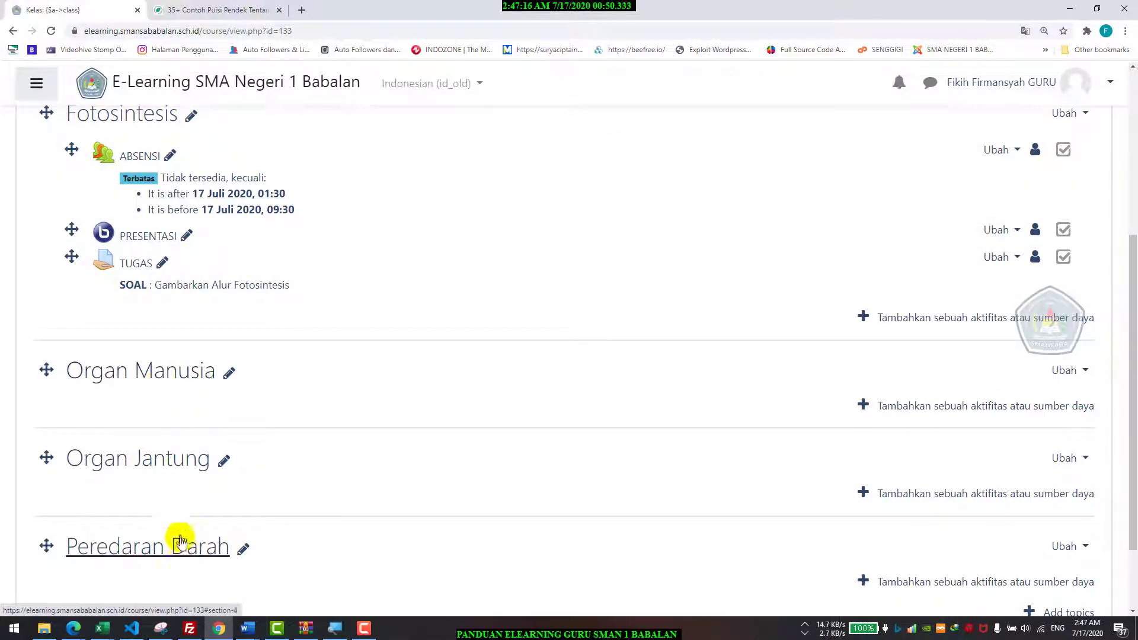
scroll(181, 542, down, 2)
scroll(184, 542, up, 6)
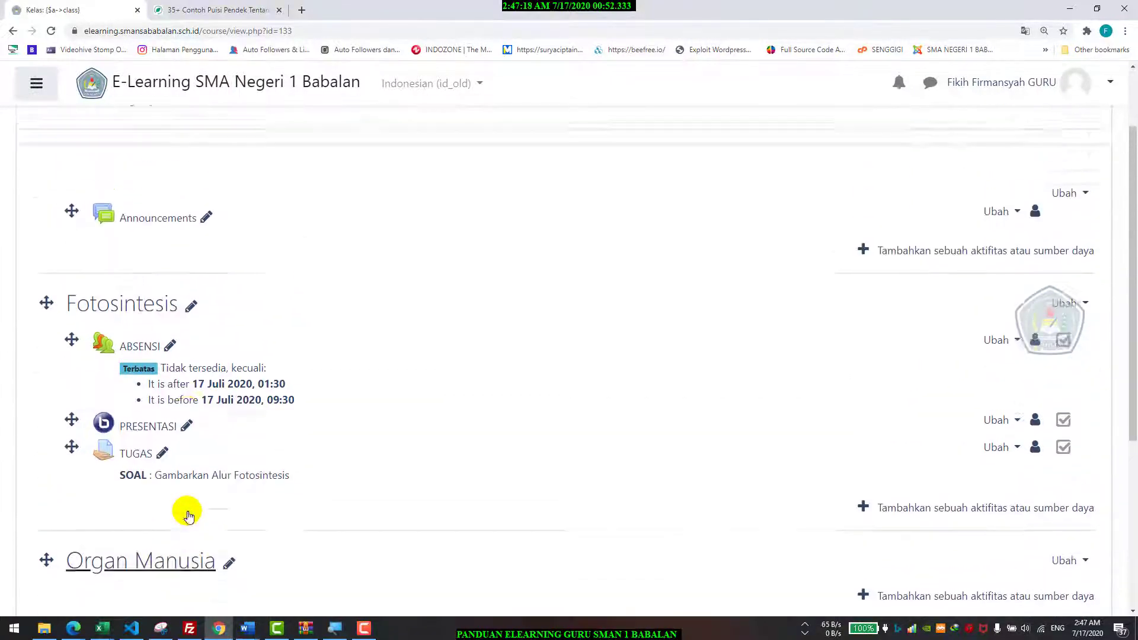
scroll(186, 512, up, 2)
- Open the dashboard in a new browser tab and enter the X MIPA 2 - C MINAT - Biologi course from it
right_click(59, 196)
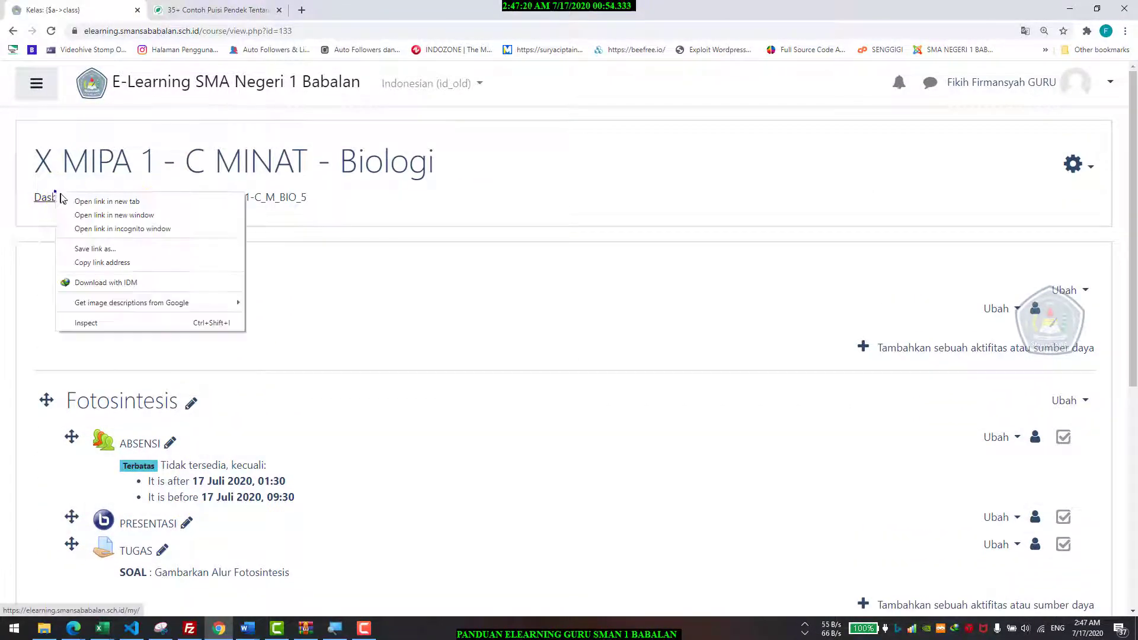
click(89, 202)
click(184, 9)
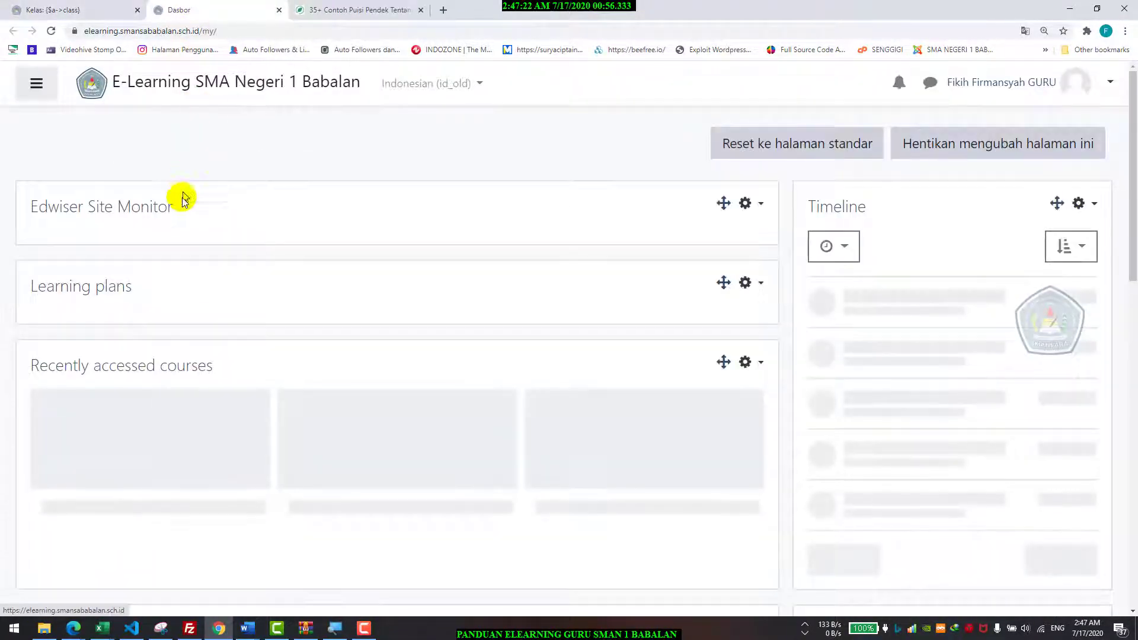
scroll(183, 419, down, 5)
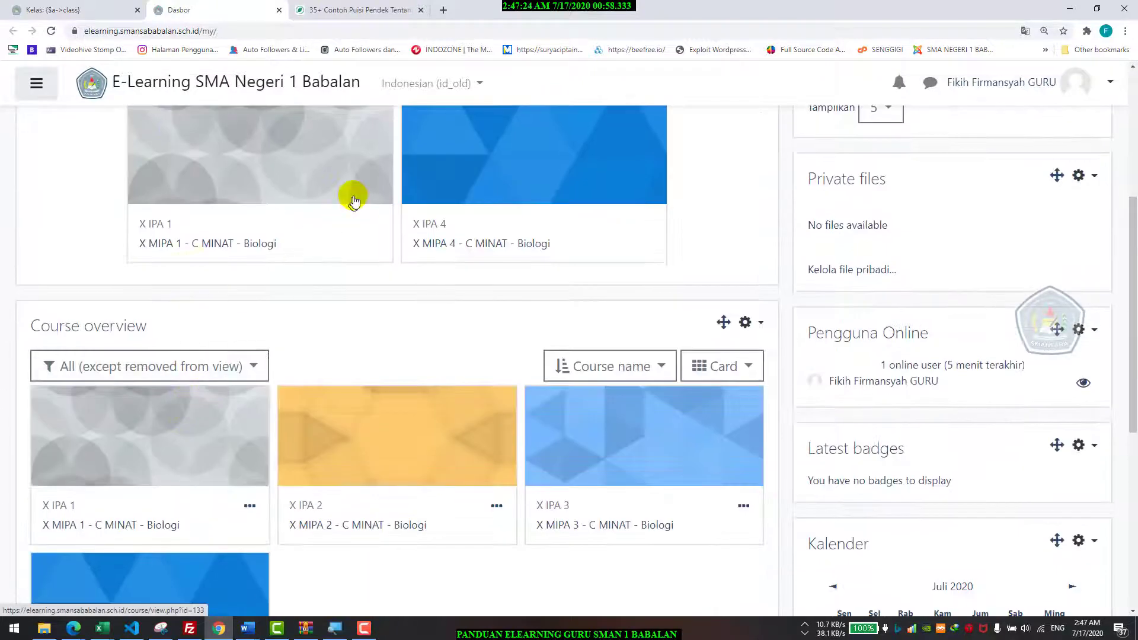
click(332, 429)
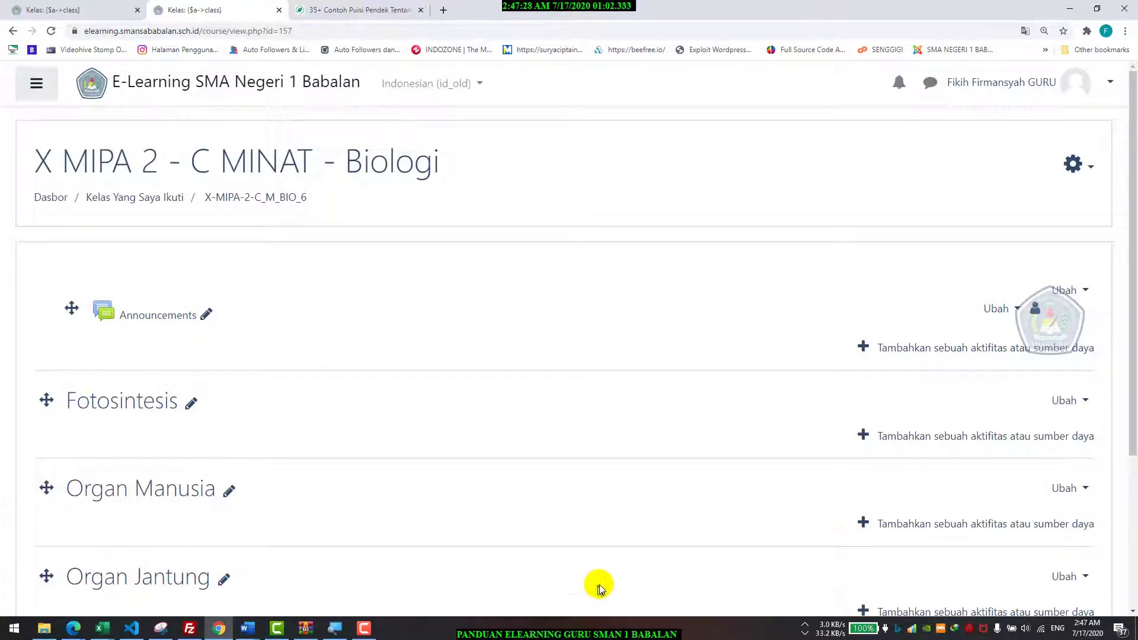
- Compare the Fotosintesis content of the X MIPA 1 course with that of the X MIPA 2 course
click(82, 6)
click(219, 8)
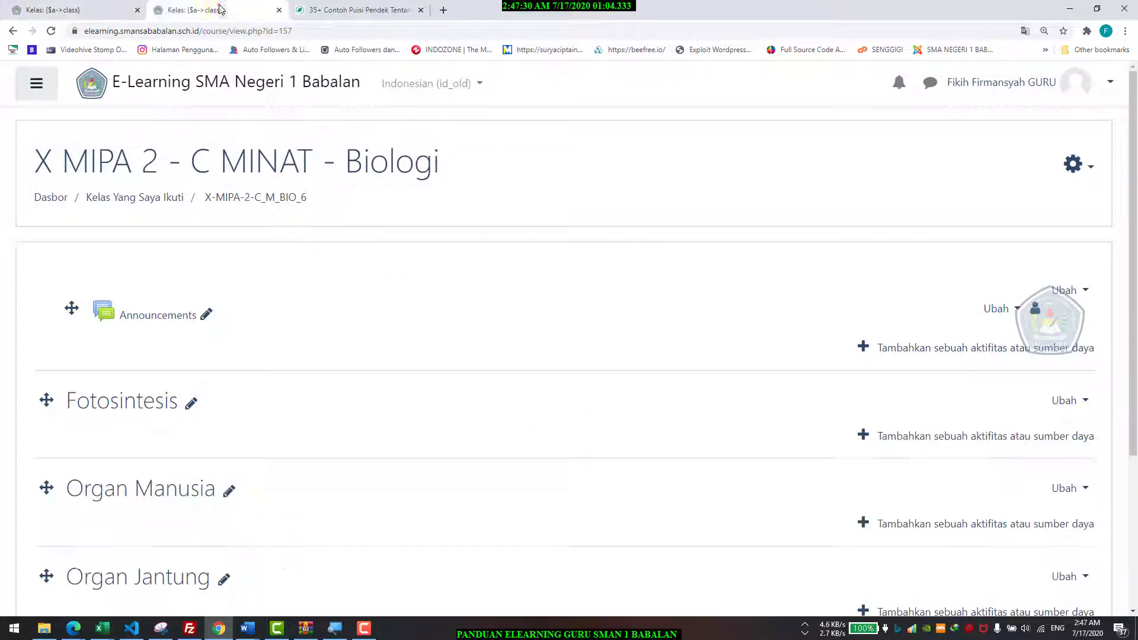
click(126, 5)
scroll(266, 426, down, 2)
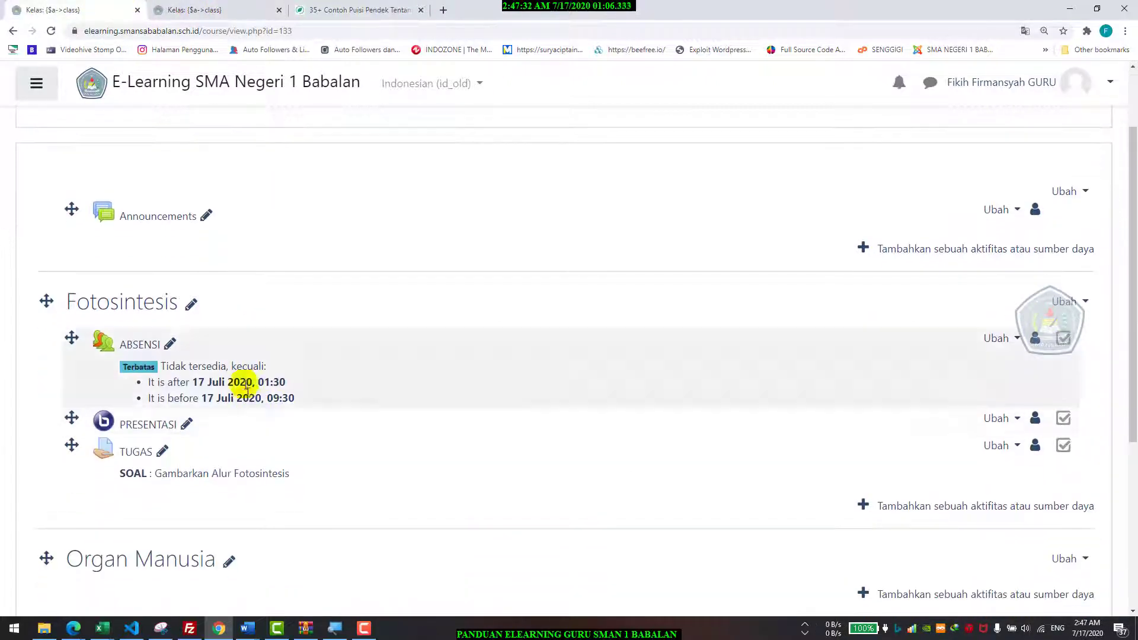
click(188, 9)
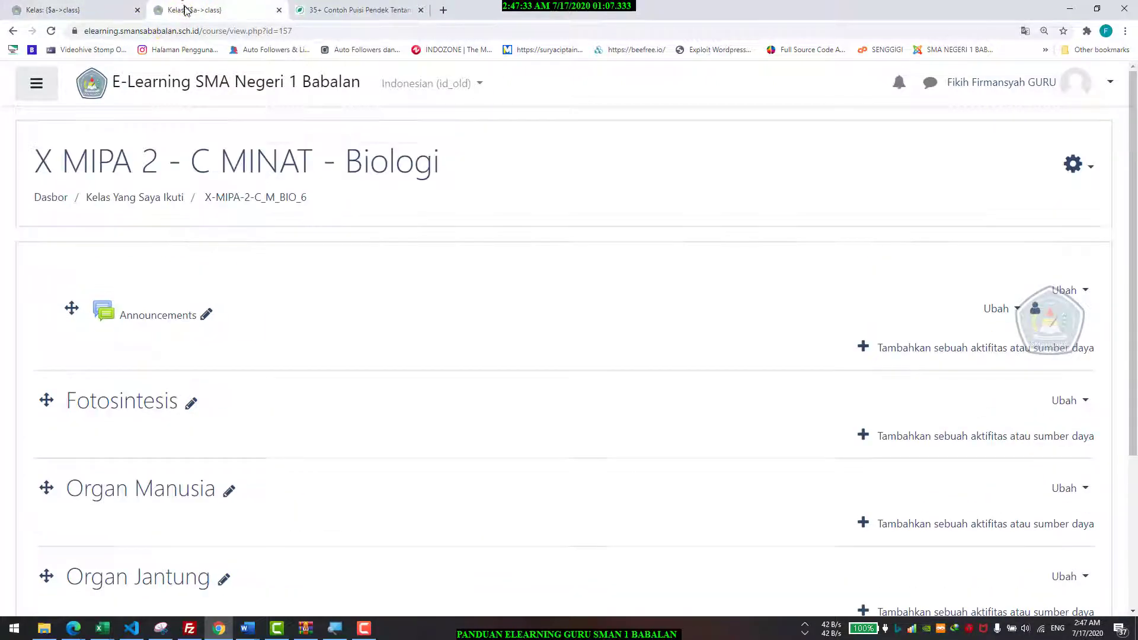
click(2, 7)
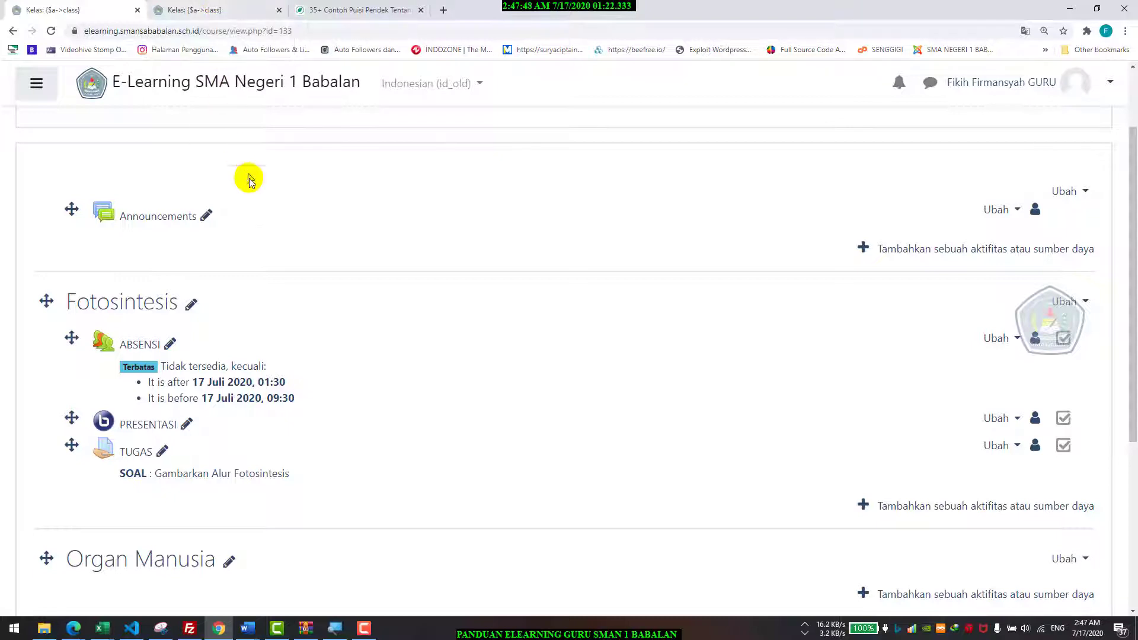
- Review the X MIPA 1 course page from its heading through the Fotosintesis activities to the Peredaran Darah topic
scroll(262, 229, down, 3)
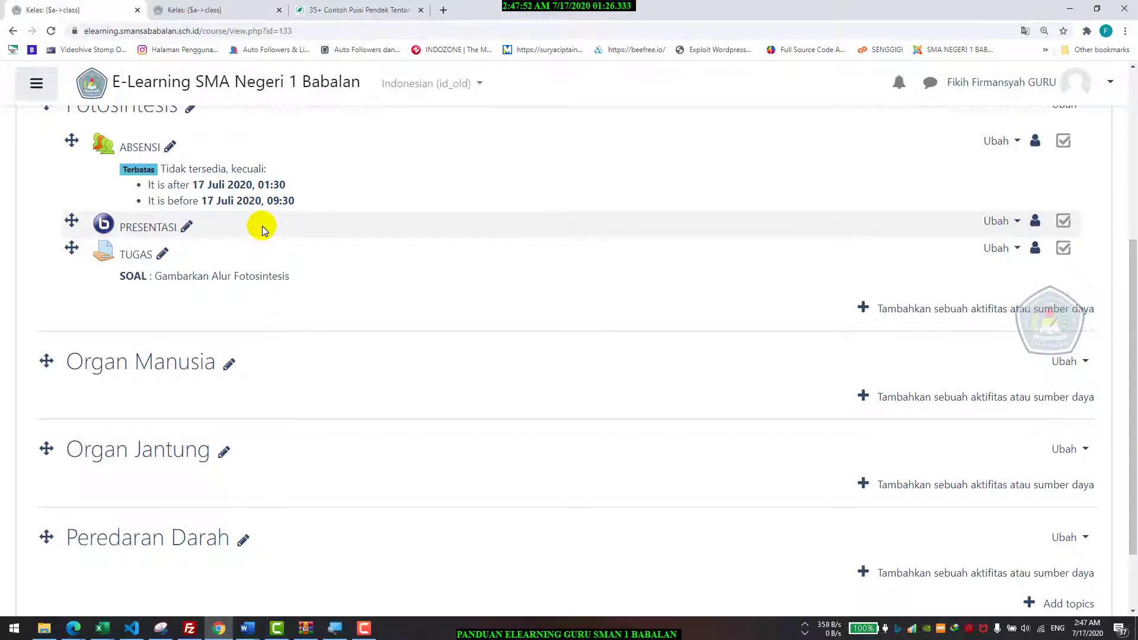
scroll(262, 237, up, 2)
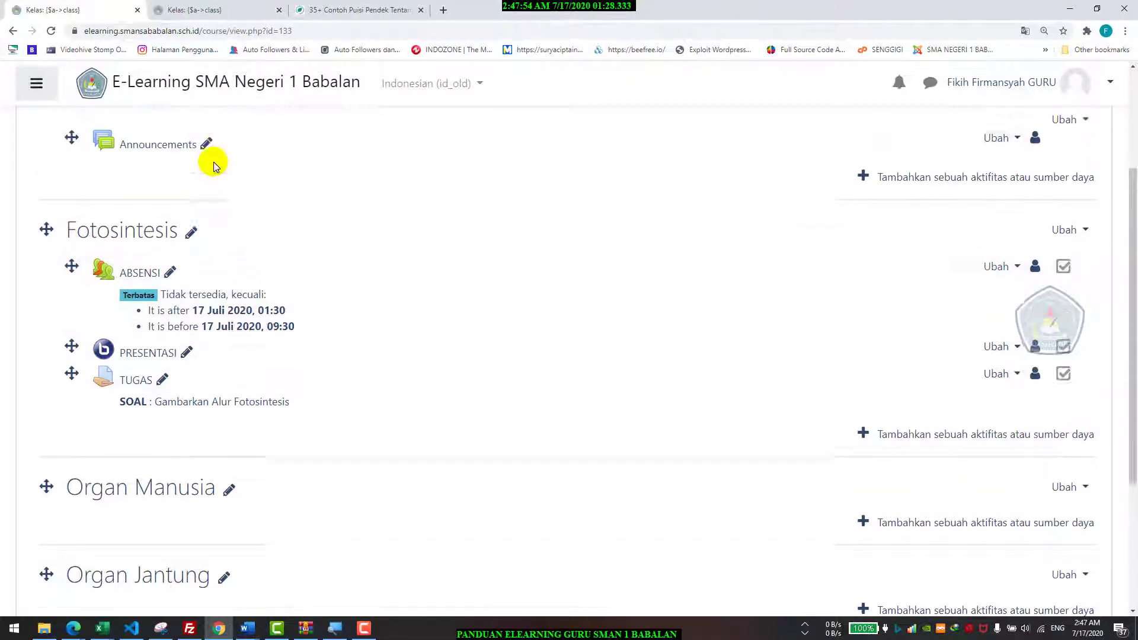
scroll(214, 166, up, 3)
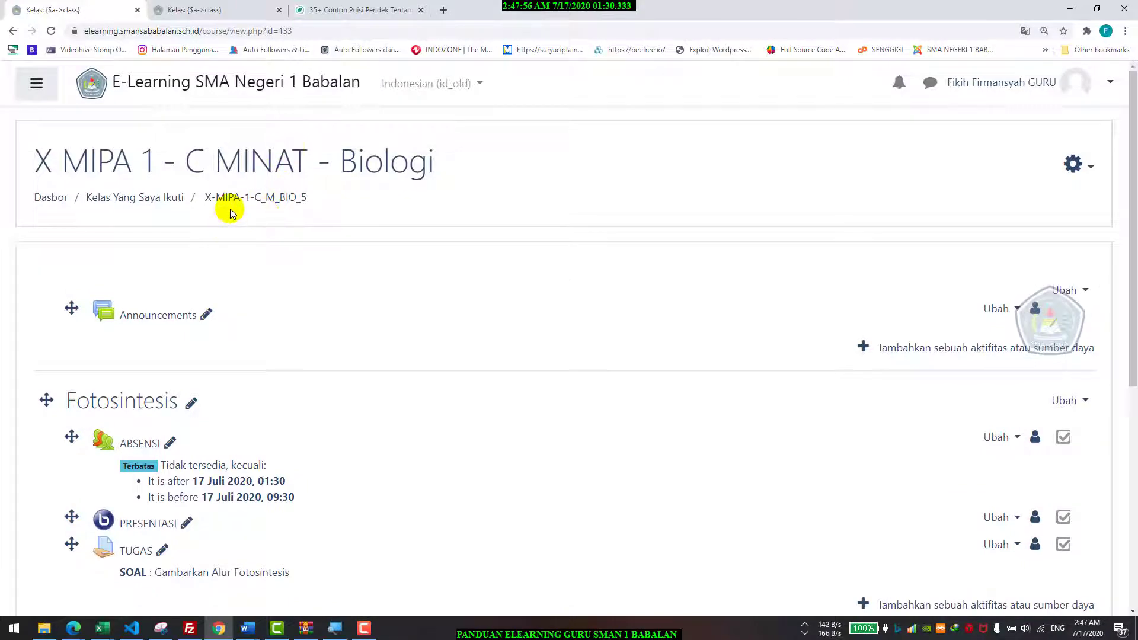
scroll(222, 234, down, 2)
scroll(223, 228, up, 2)
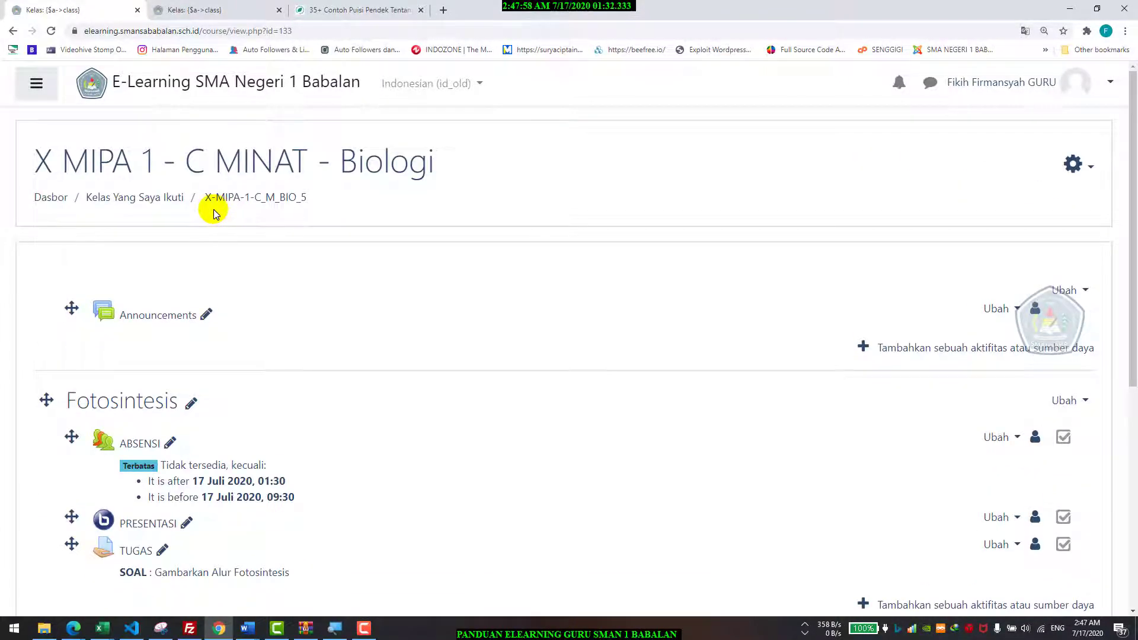
scroll(193, 284, down, 5)
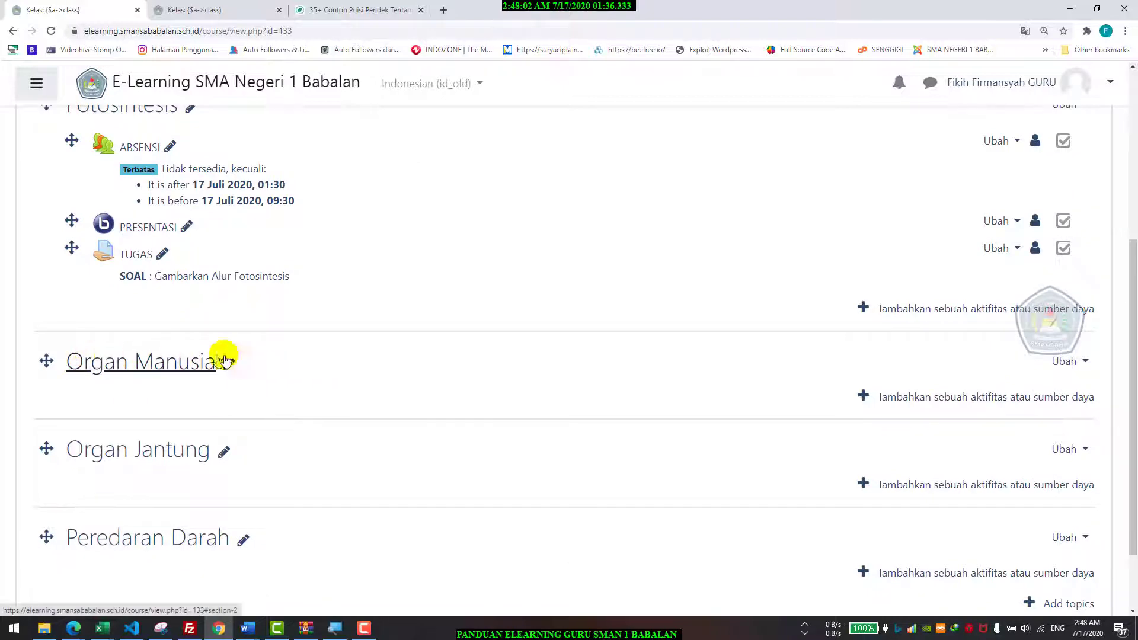
scroll(142, 408, down, 2)
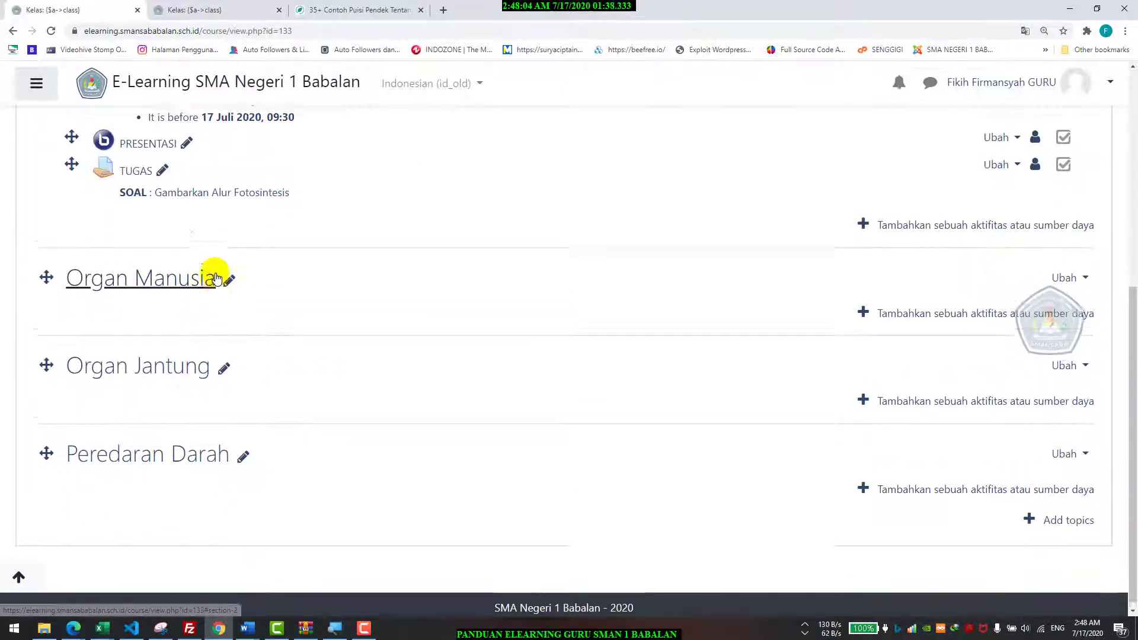
scroll(217, 255, up, 2)
scroll(139, 171, up, 2)
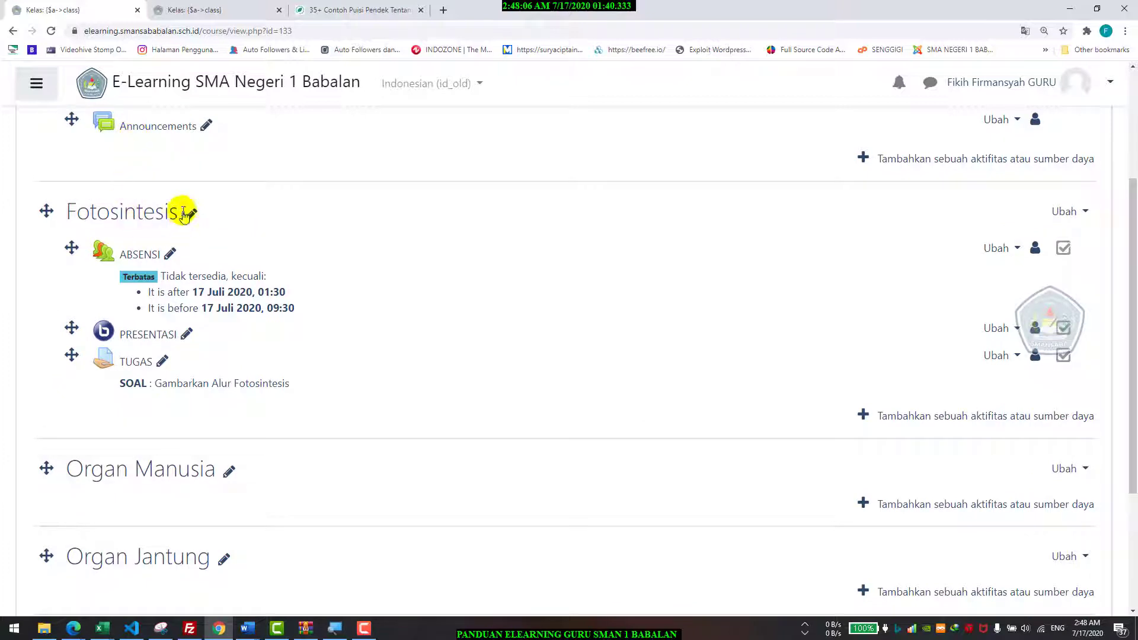
- Add two new topics after Peredaran Darah in the X MIPA 1 course, leaving their default names
scroll(177, 308, down, 3)
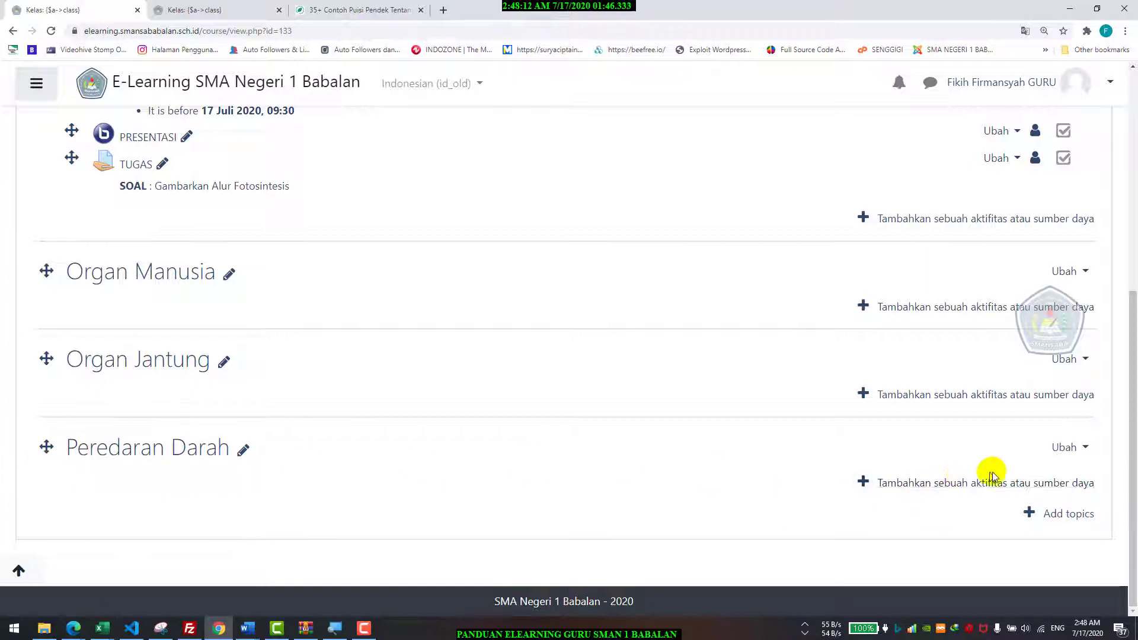
click(1071, 513)
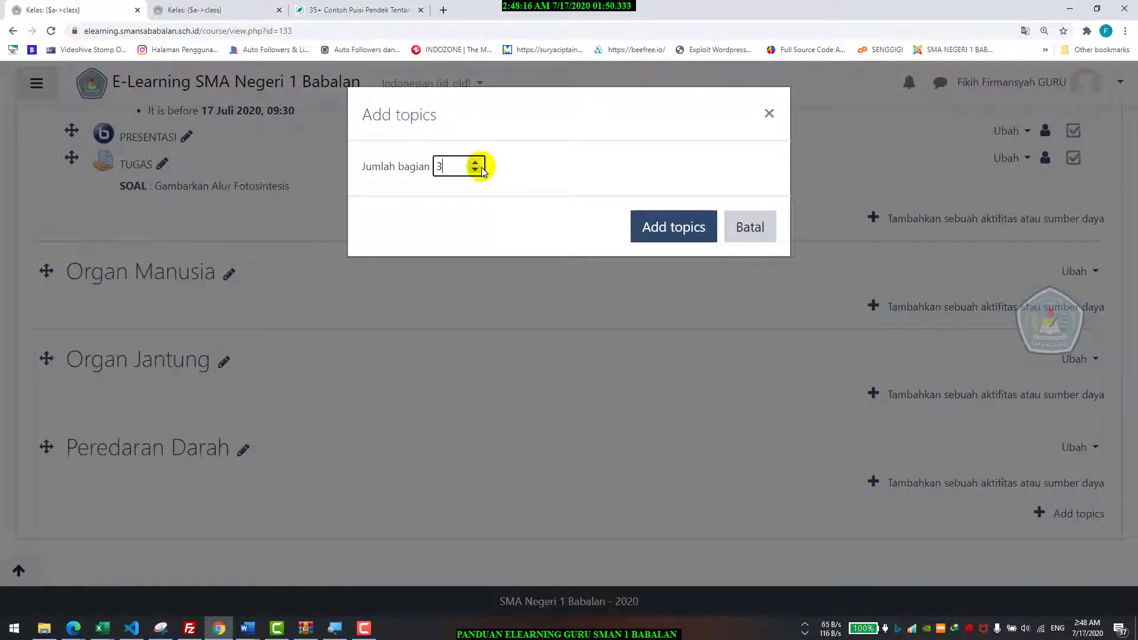
click(664, 227)
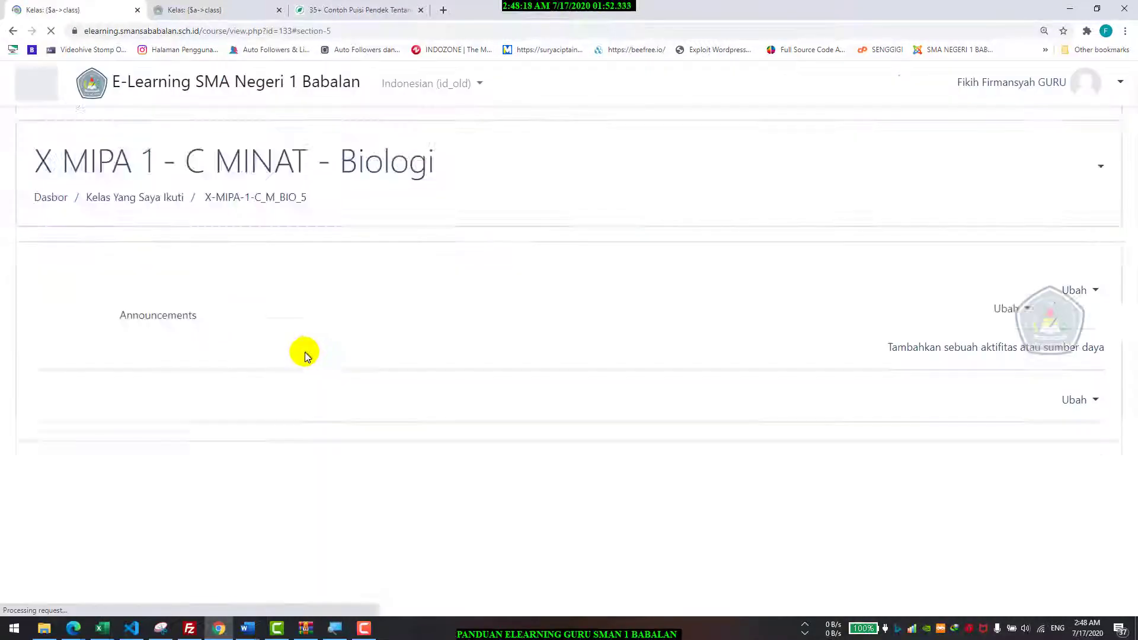
click(146, 362)
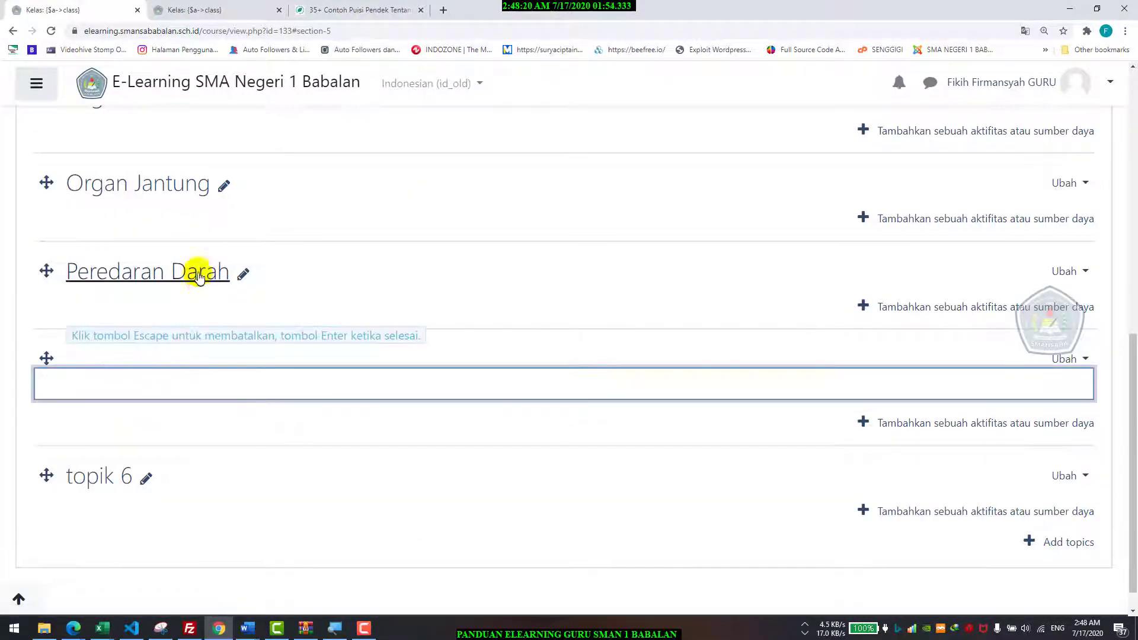
key(Escape)
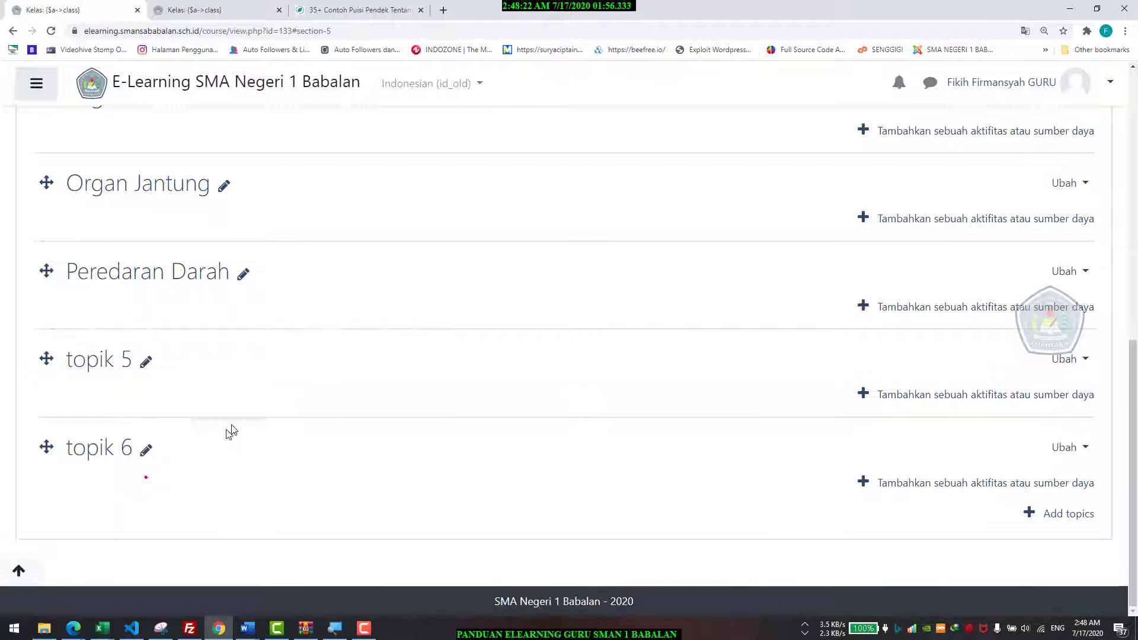
- Duplicate the ABSENSI activity in the Fotosintesis topic
scroll(234, 294, up, 7)
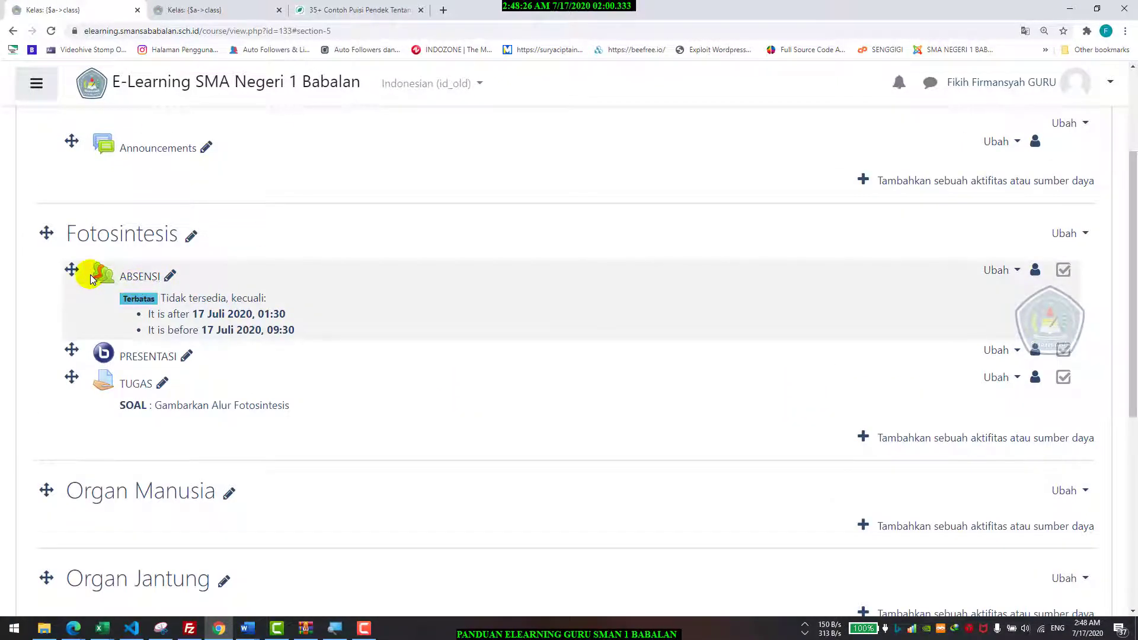
click(995, 272)
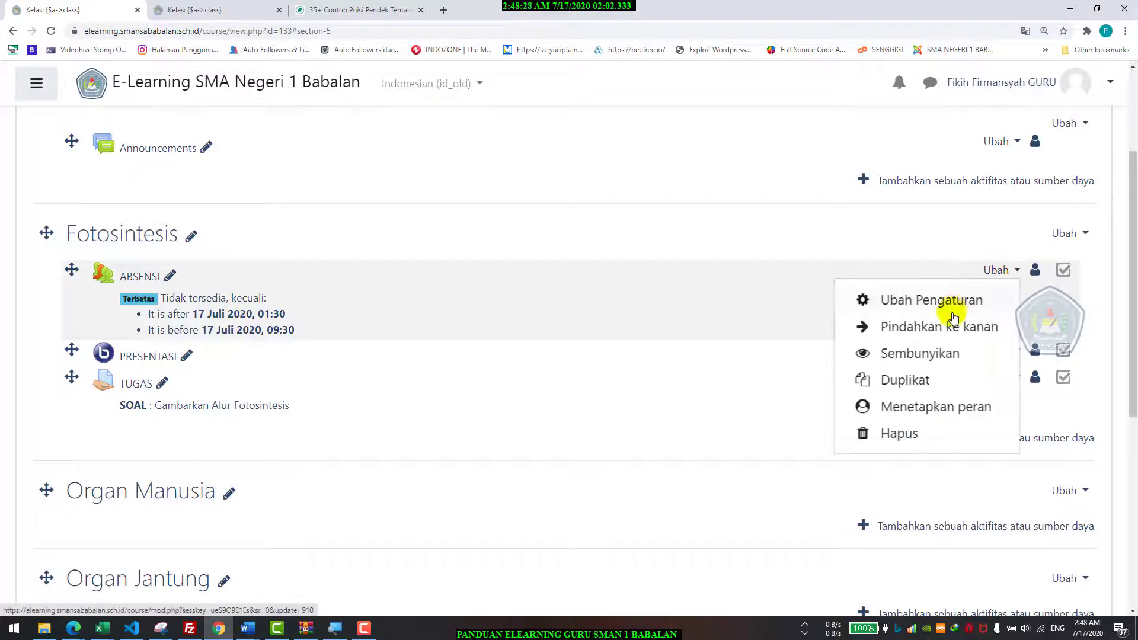
click(926, 382)
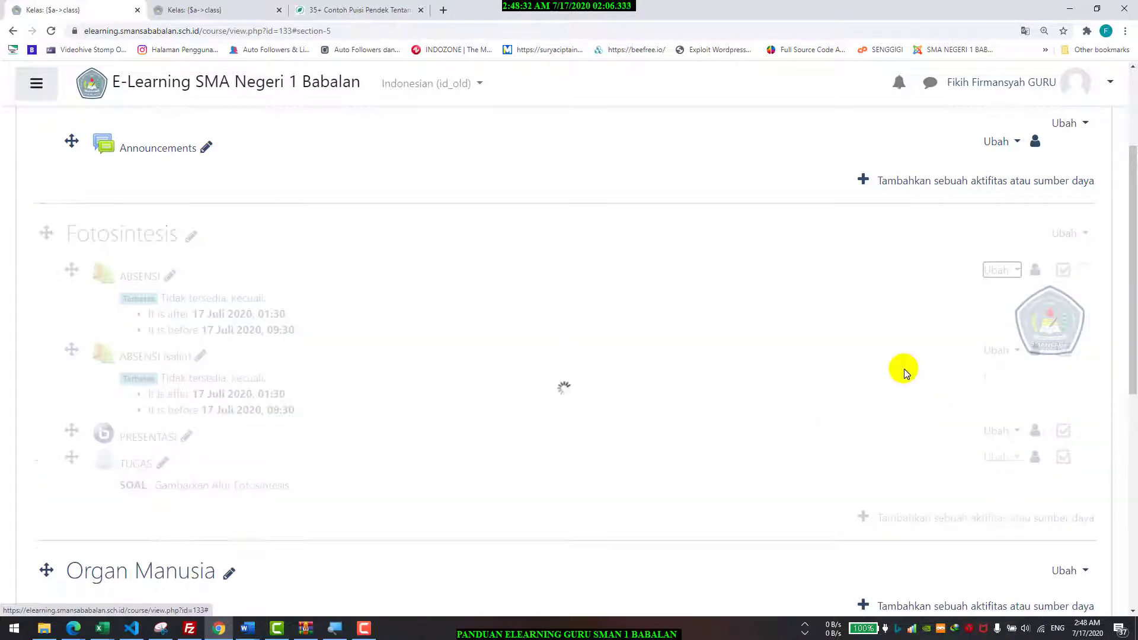
- Move the copied ABSENSI activity from the Fotosintesis topic into the Organ Manusia topic
scroll(803, 300, down, 2)
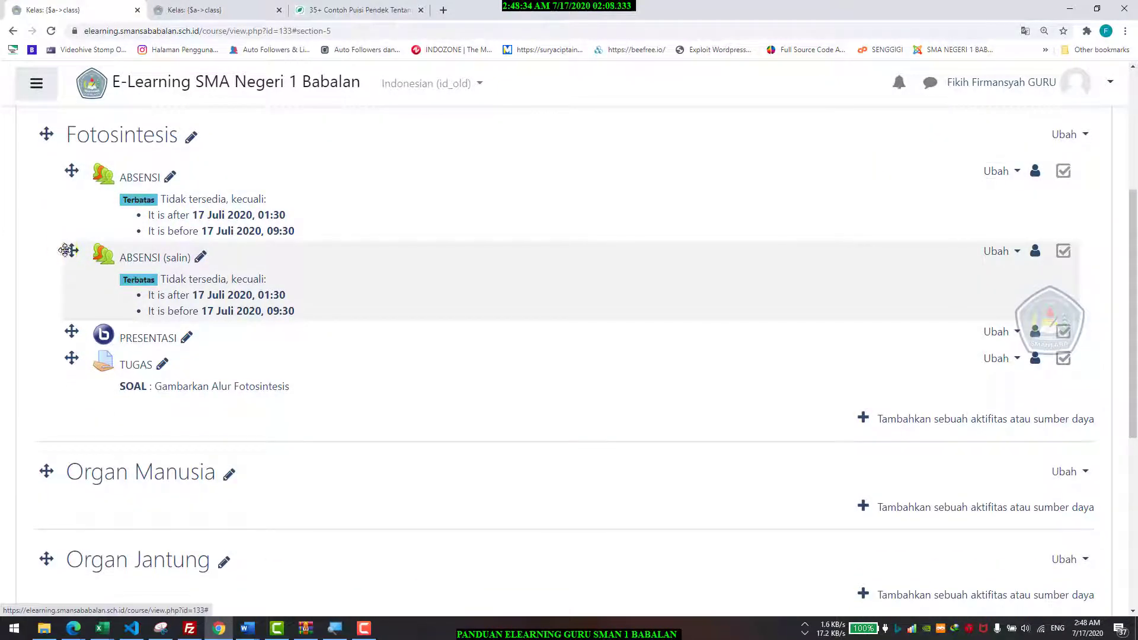
drag(65, 250, 100, 327)
click(41, 272)
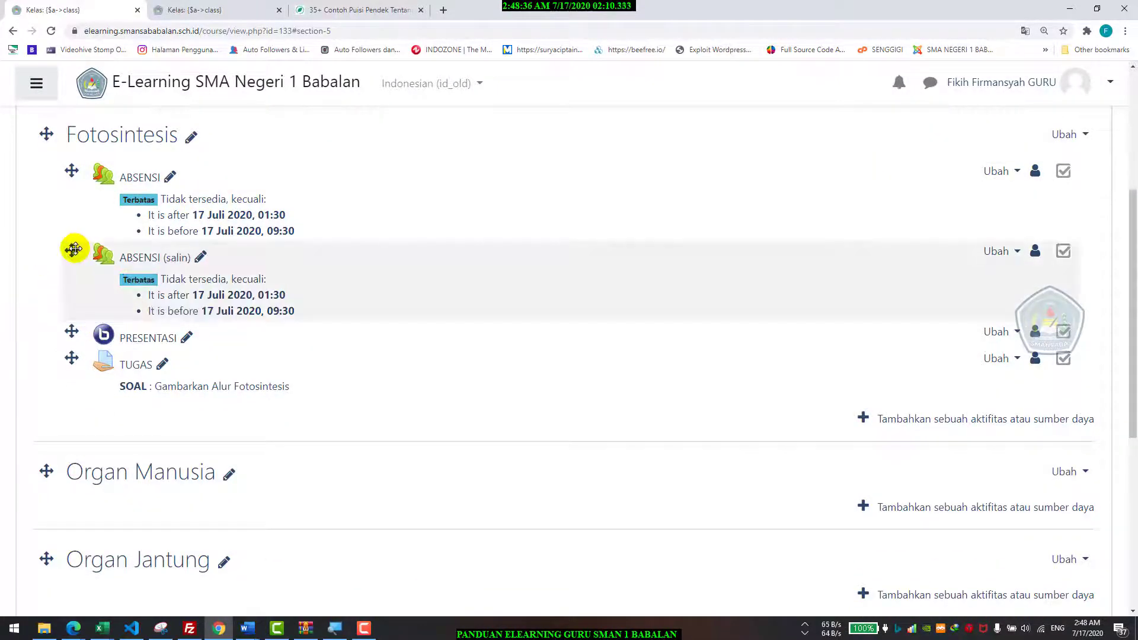
drag(74, 249, 159, 459)
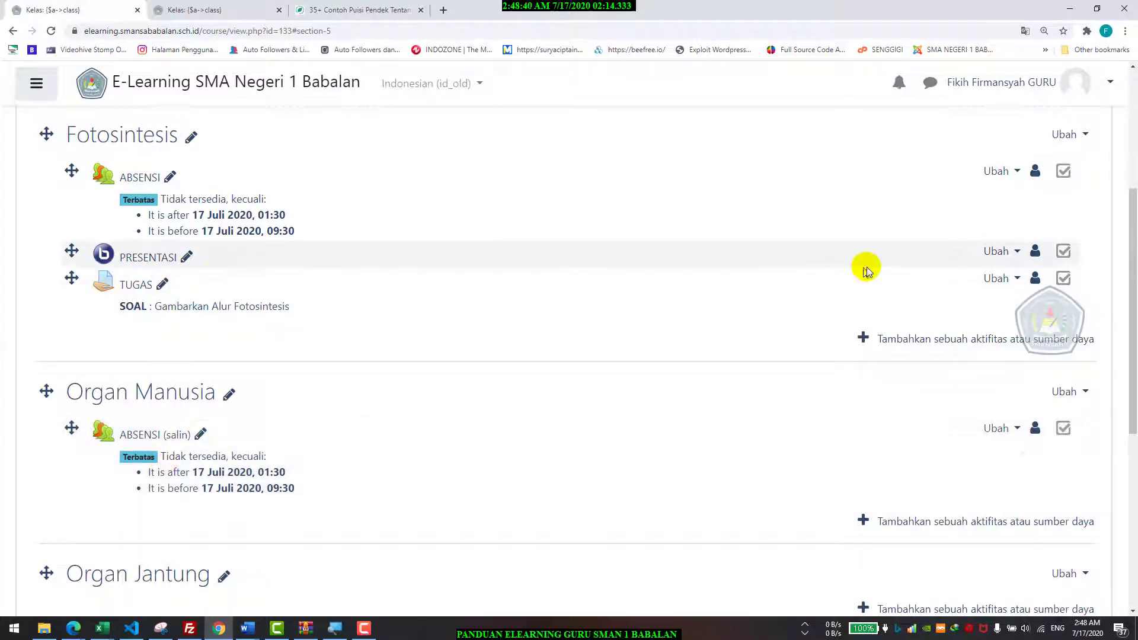
- Duplicate the PRESENTASI activity in the Fotosintesis topic and move the copy into the Organ Manusia topic below ABSENSI (salin)
click(984, 254)
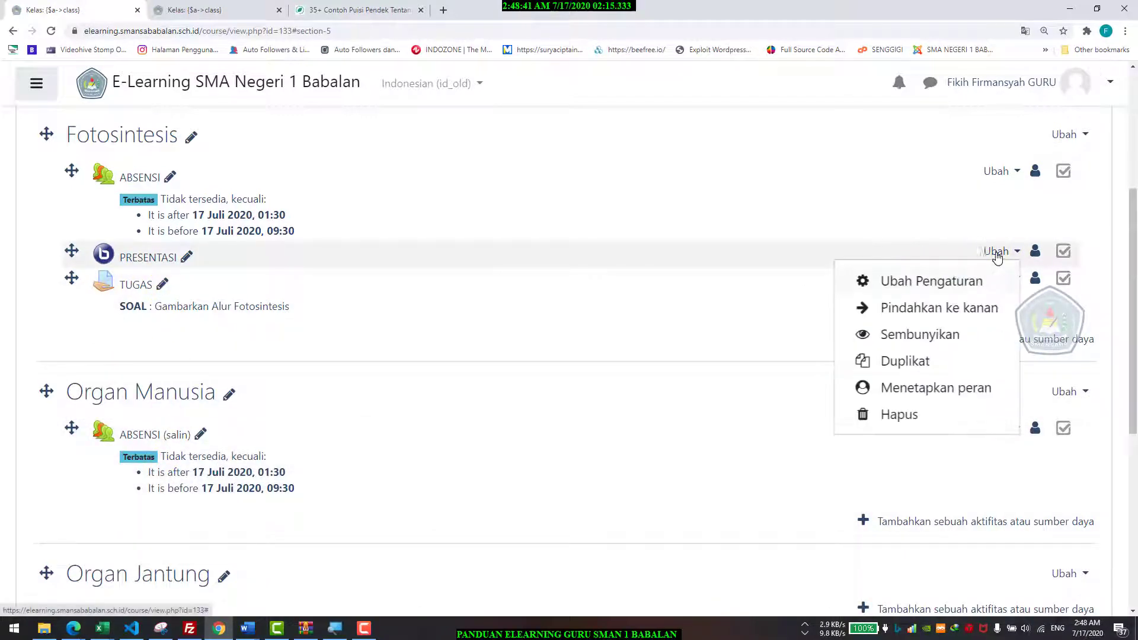
click(947, 361)
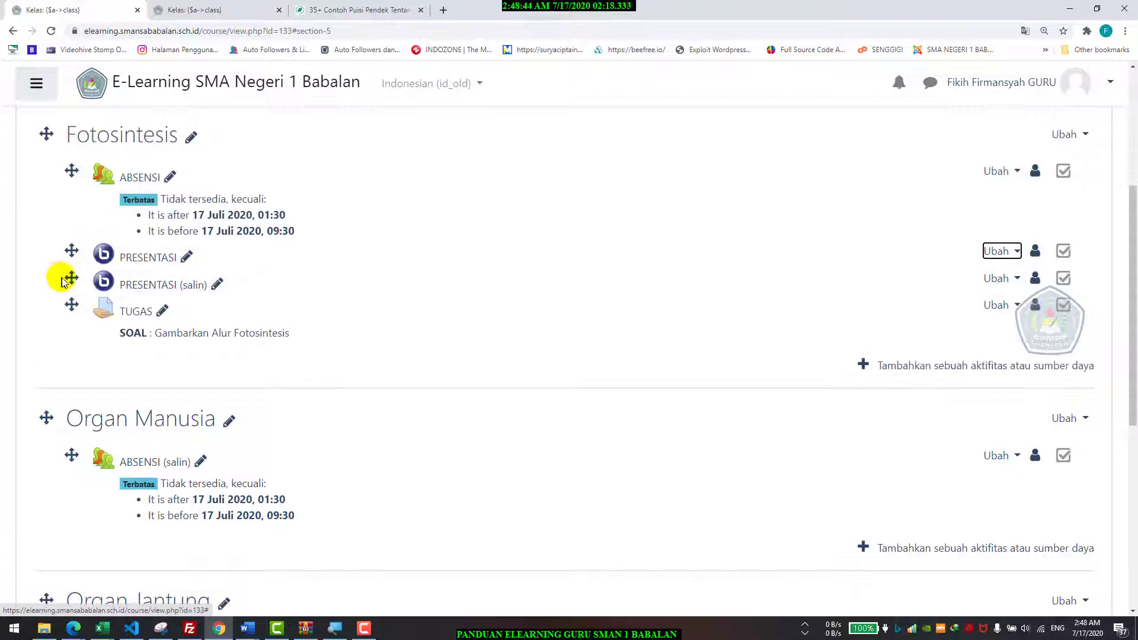
drag(67, 281, 152, 503)
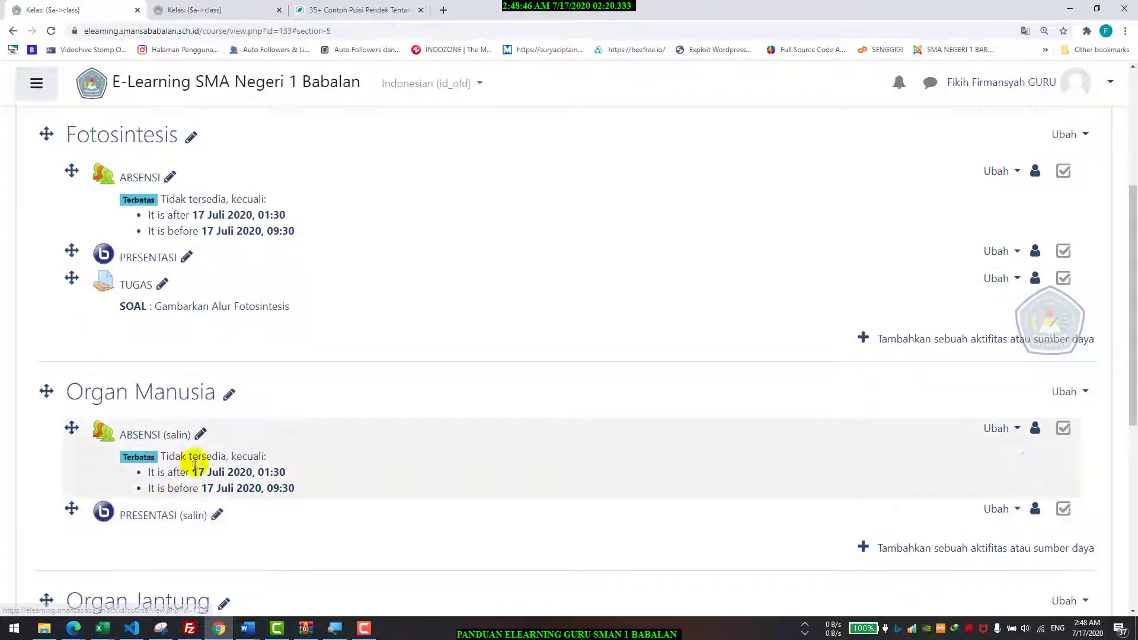
- Duplicate the TUGAS activity in the Fotosintesis topic and move the copy into the Organ Manusia topic below PRESENTASI (salin)
click(986, 283)
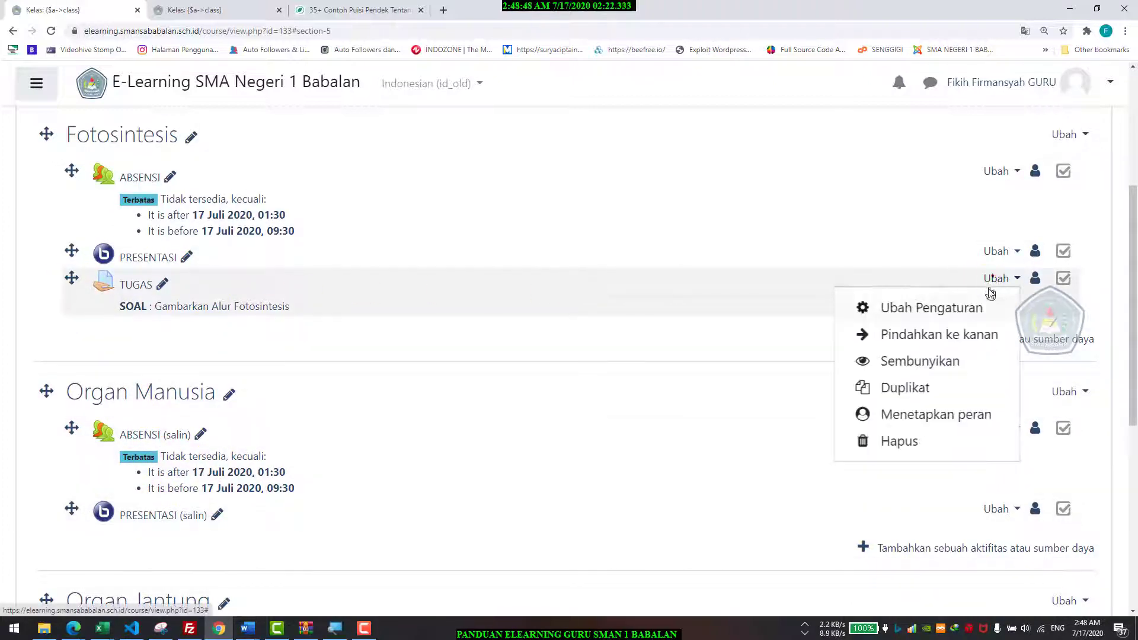
click(956, 387)
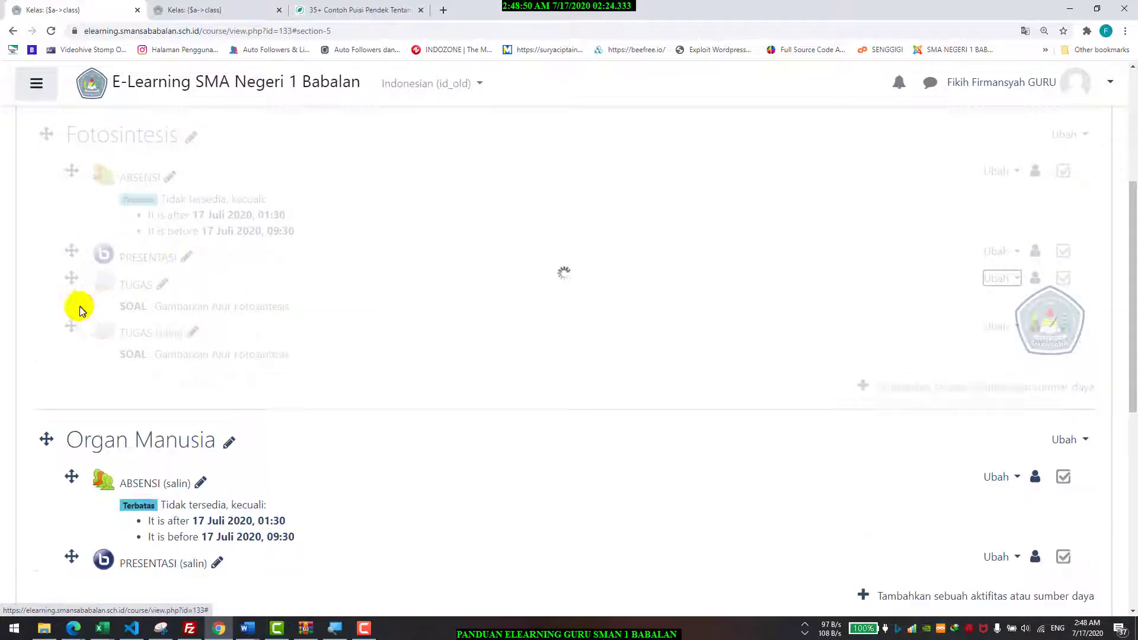
drag(71, 325, 183, 545)
scroll(224, 465, down, 3)
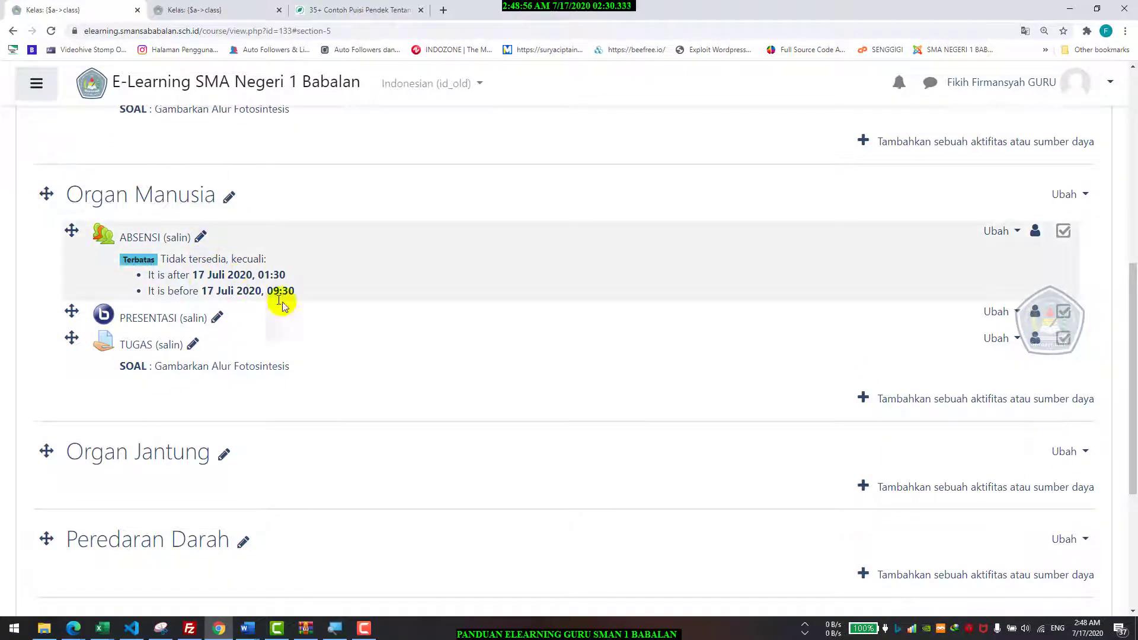
scroll(332, 292, down, 2)
scroll(593, 279, up, 2)
scroll(859, 251, up, 3)
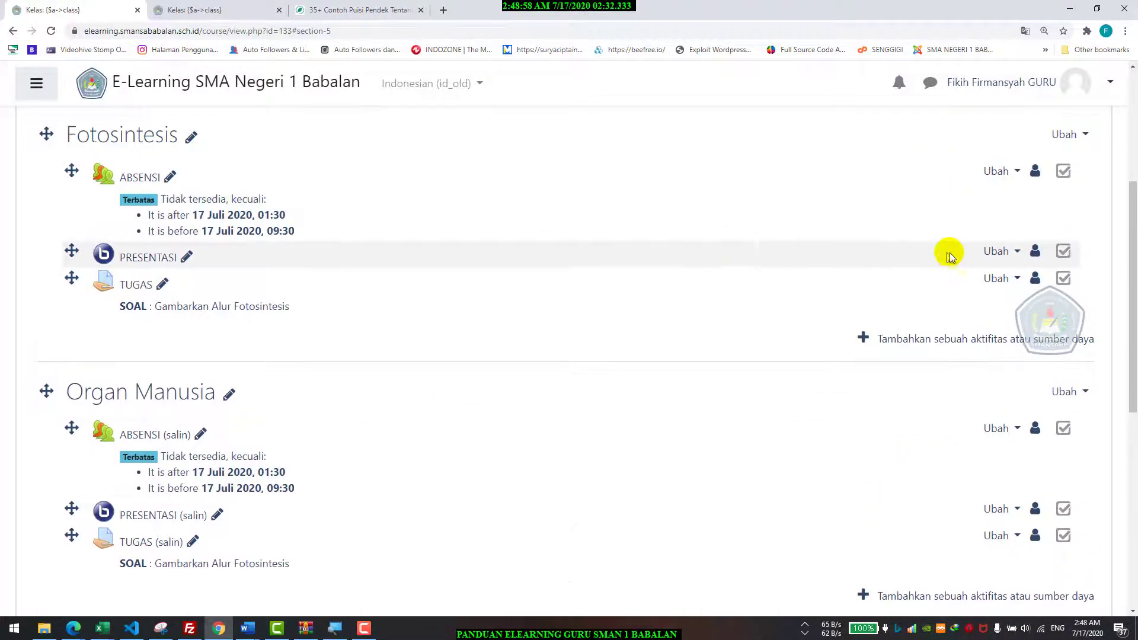
- Look at the general settings of the ABSENSI (salin) activity in Organ Manusia, and return to the course page without saving
scroll(1055, 325, down, 2)
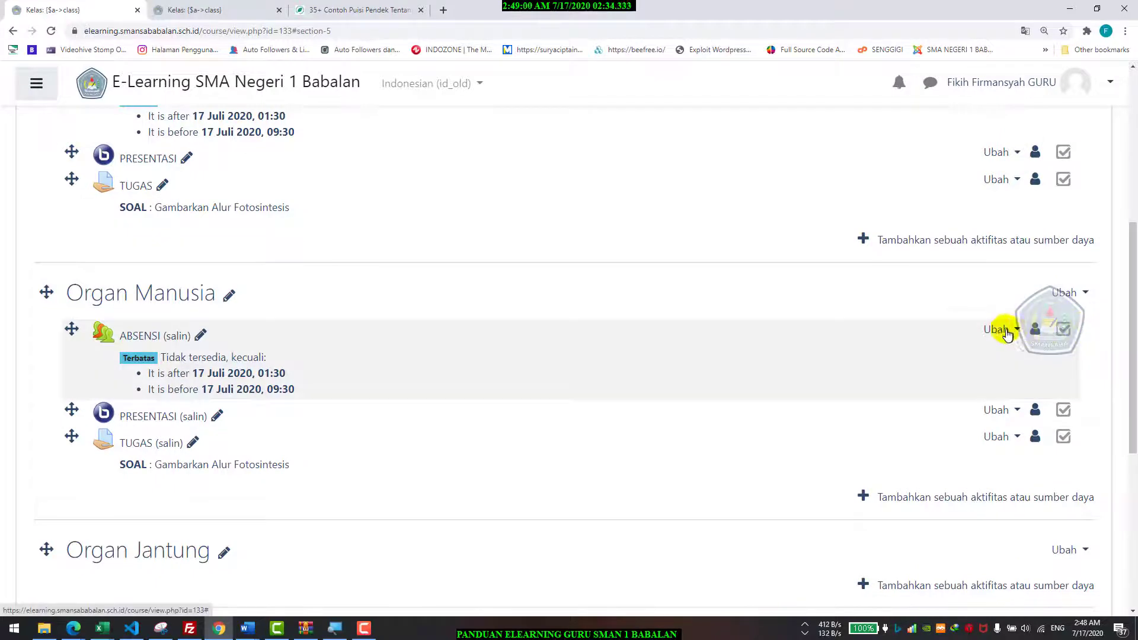
click(996, 330)
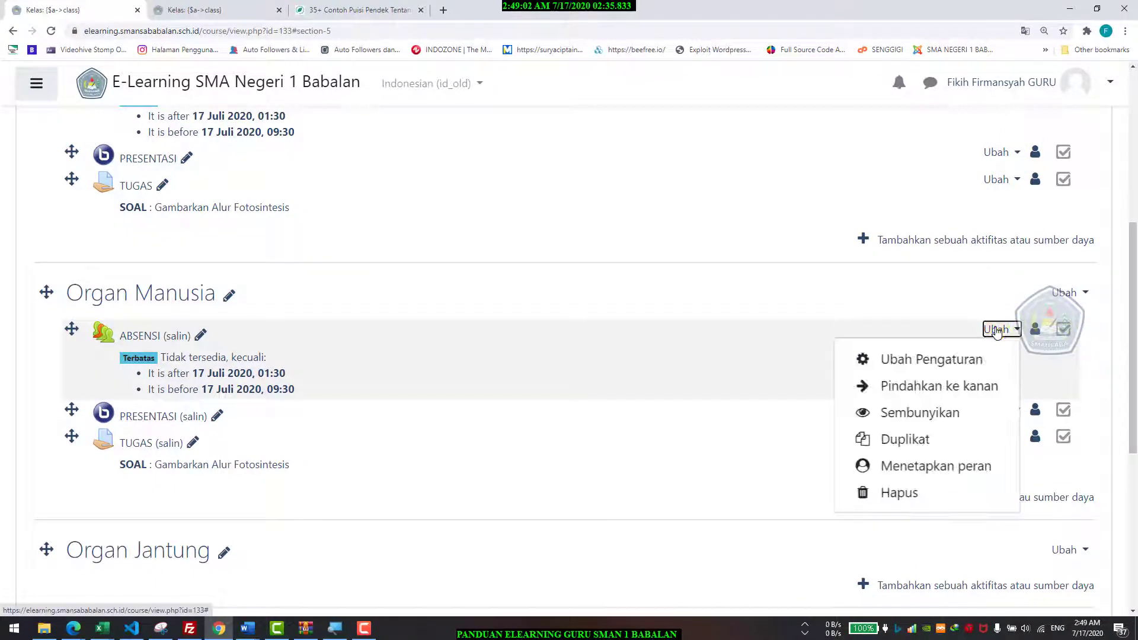
click(985, 361)
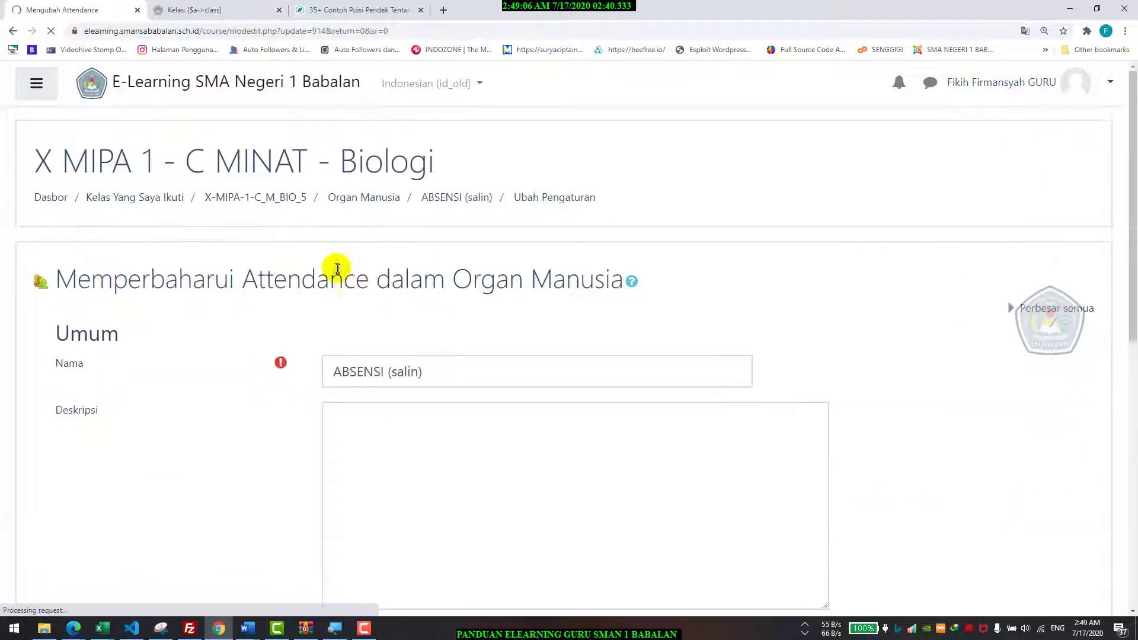
scroll(407, 305, down, 3)
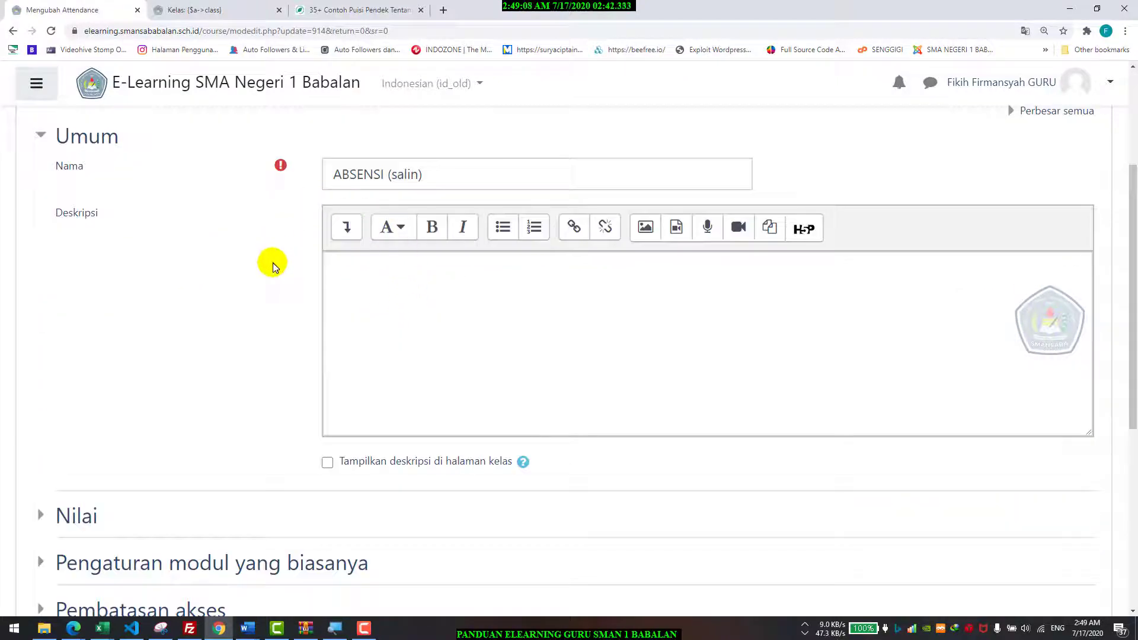
click(8, 31)
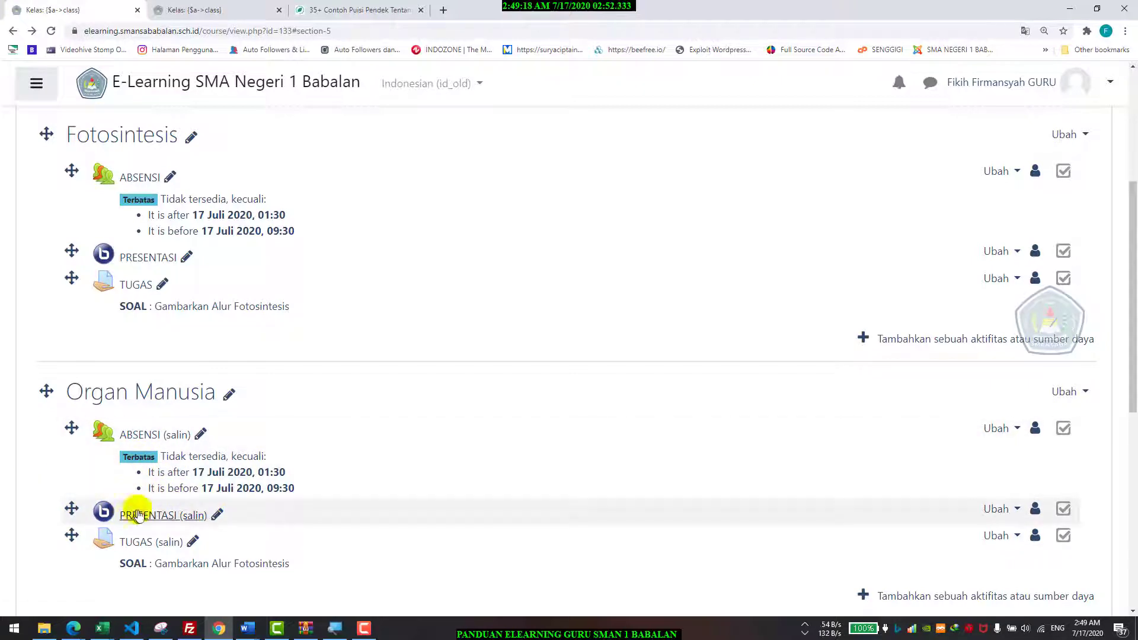
- Rename the ABSENSI (salin) activity in the Organ Manusia topic to ABSENSI
scroll(142, 512, down, 2)
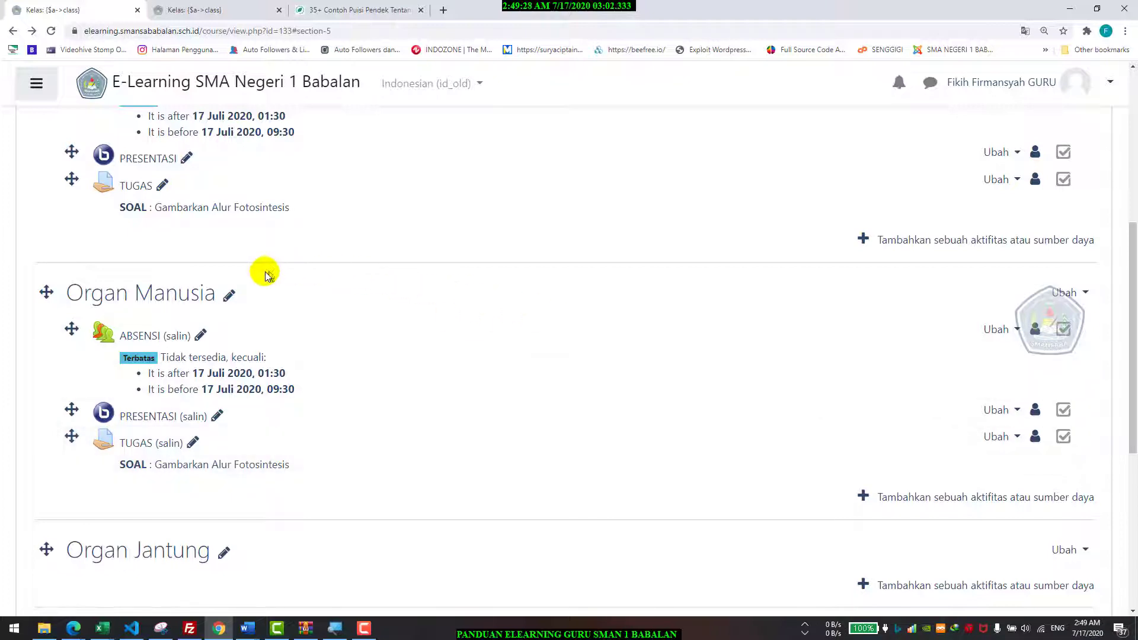
scroll(295, 240, up, 2)
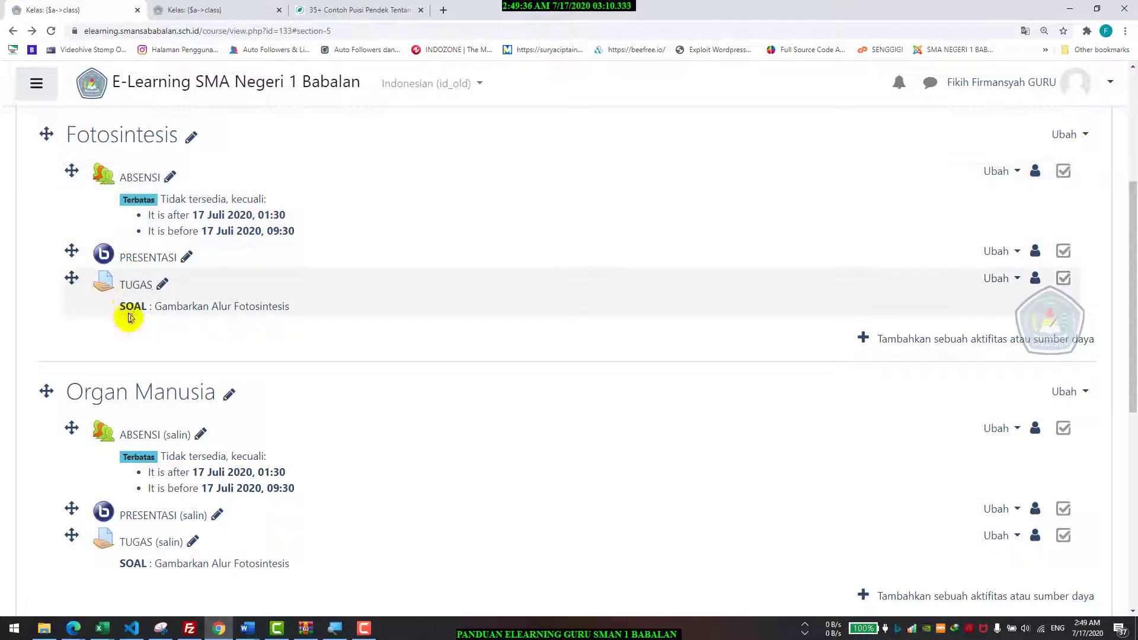
scroll(131, 320, down, 2)
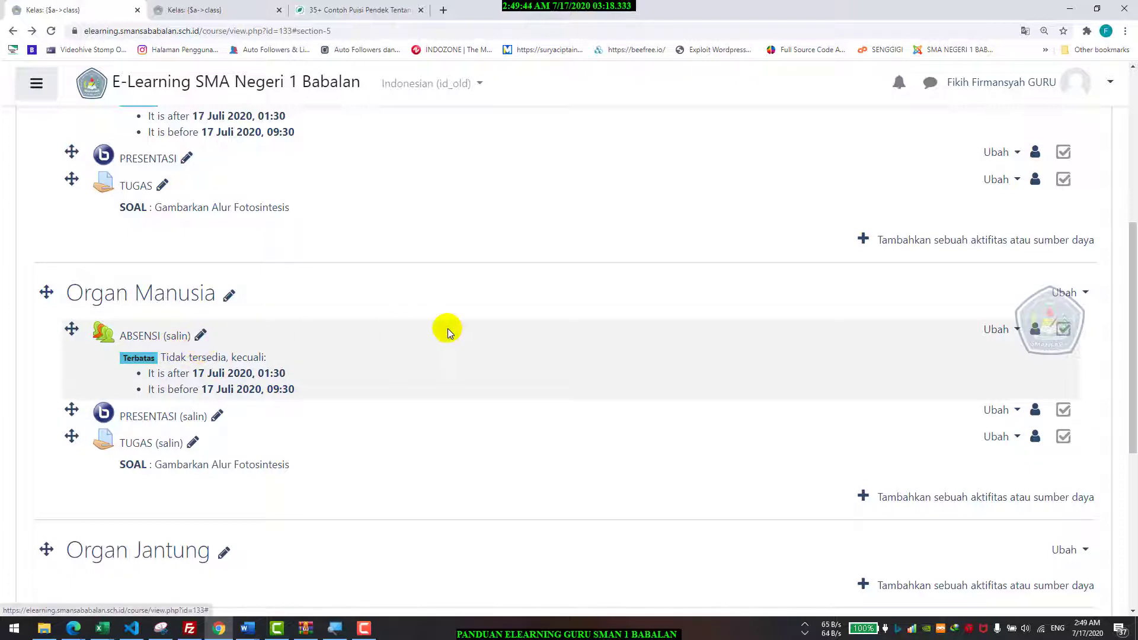
click(201, 334)
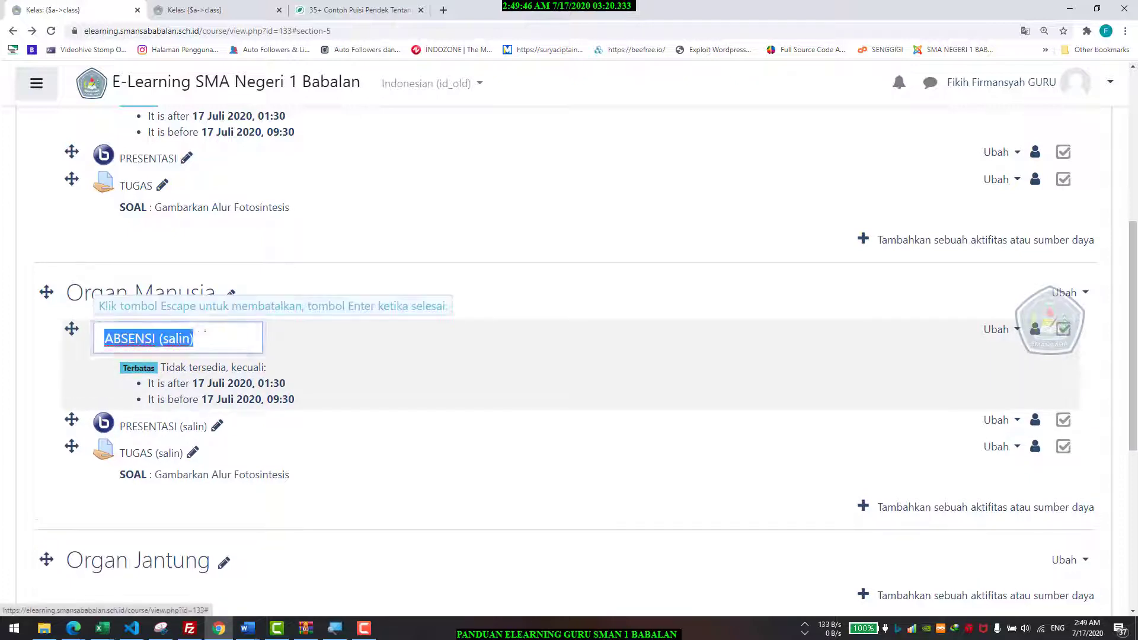
key(End)
key(Return)
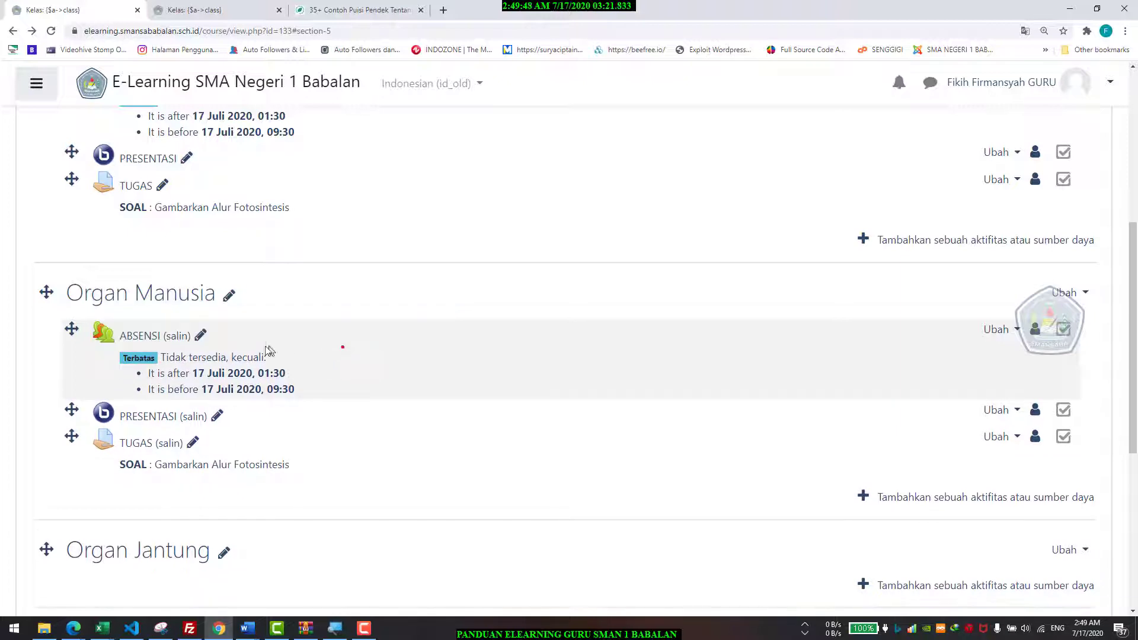
click(202, 335)
click(221, 337)
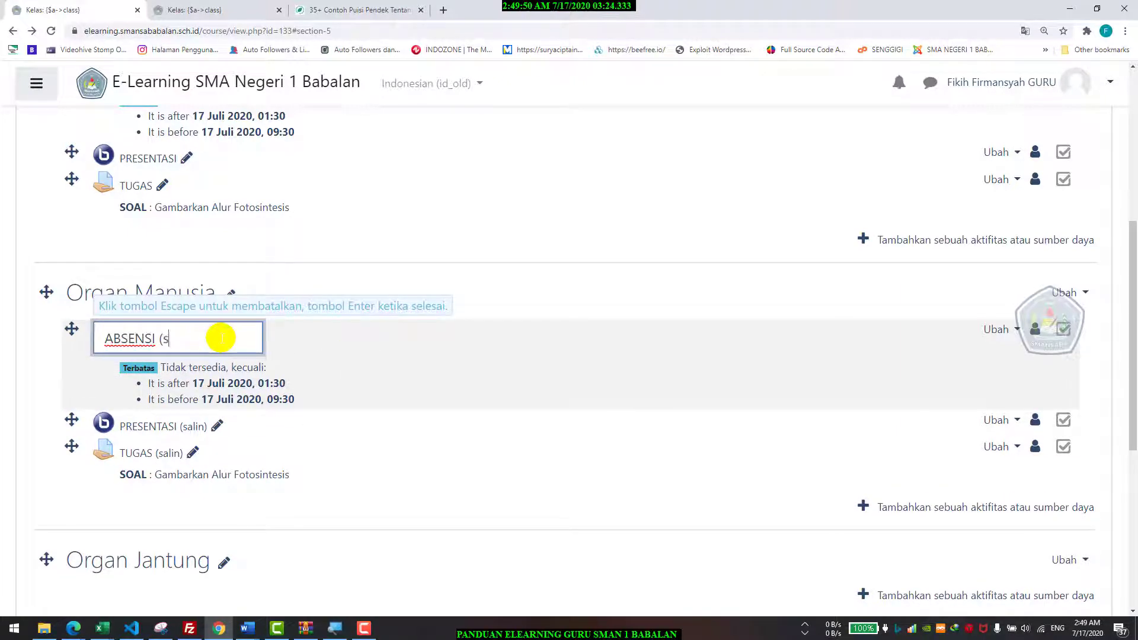
key(Return)
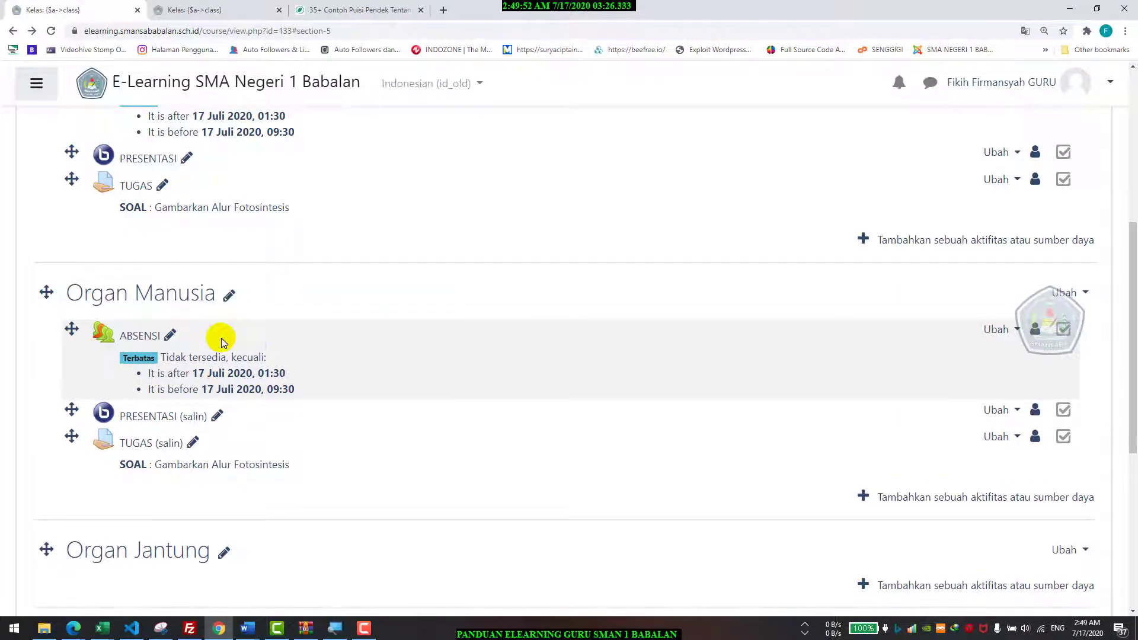
- Remove the "(salin)" suffix from the names of the copied PRESENTASI and TUGAS activities in the Organ Manusia topic
click(217, 416)
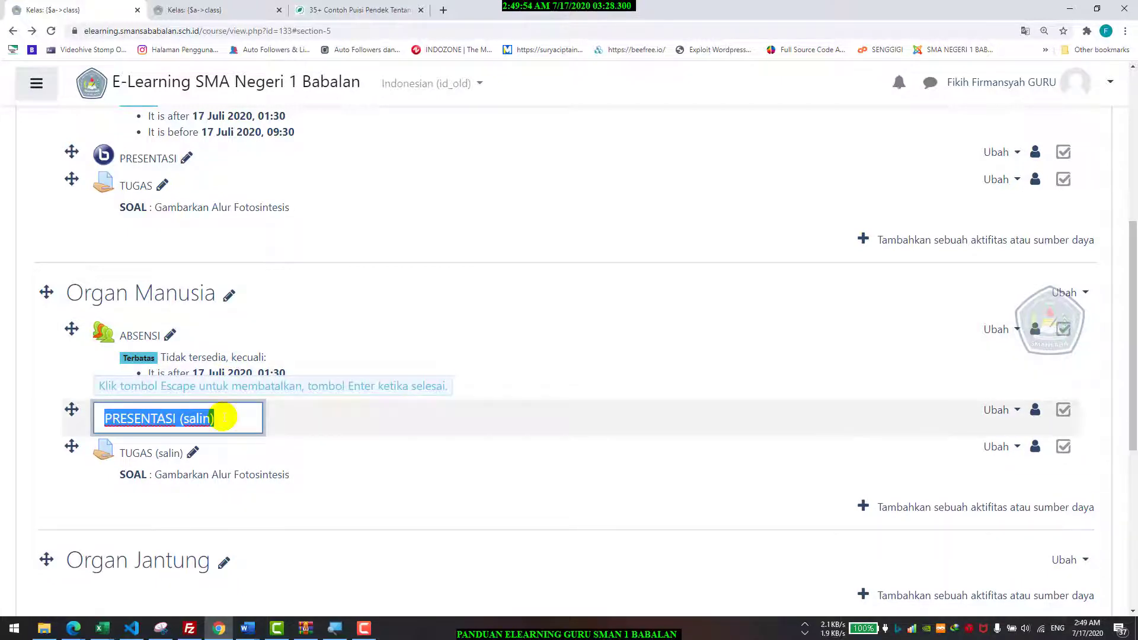
right_click(224, 418)
click(223, 417)
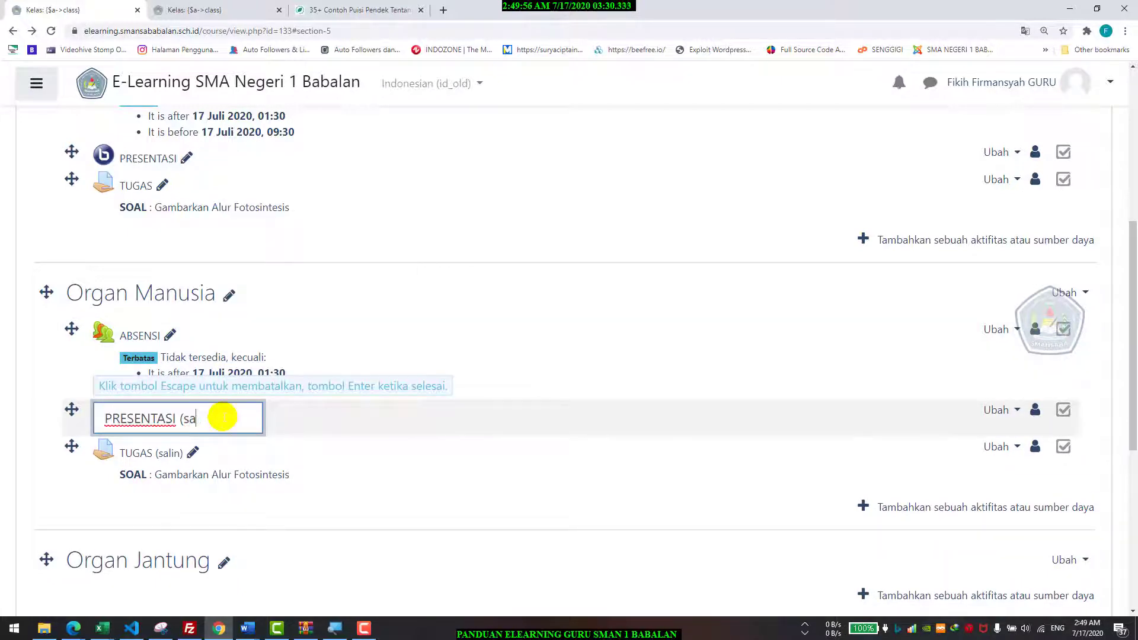
key(Return)
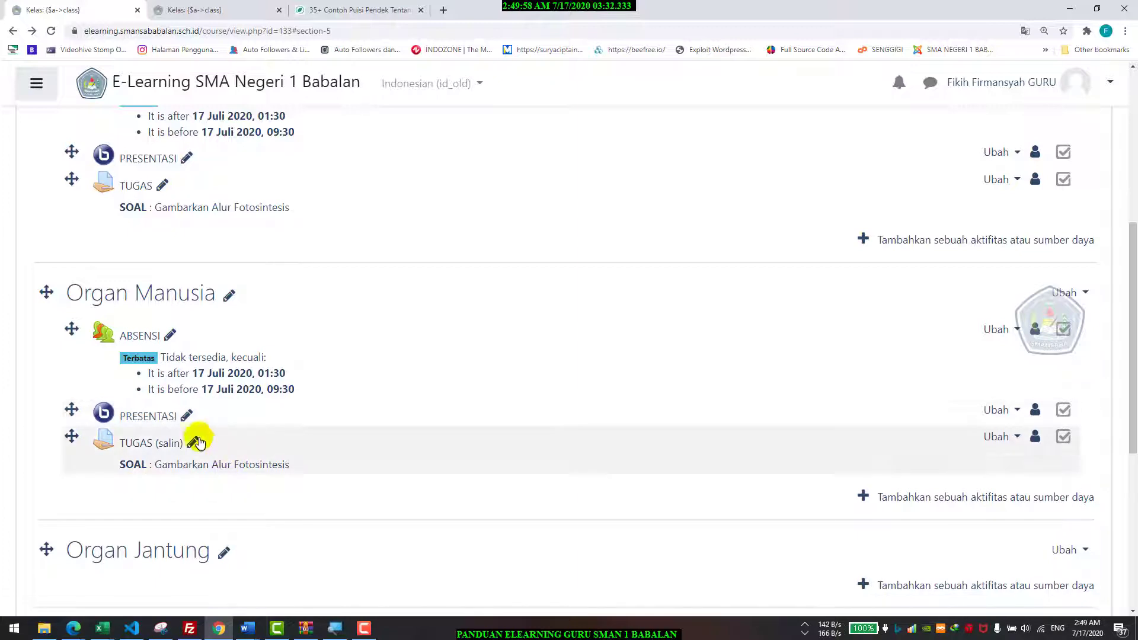
click(193, 437)
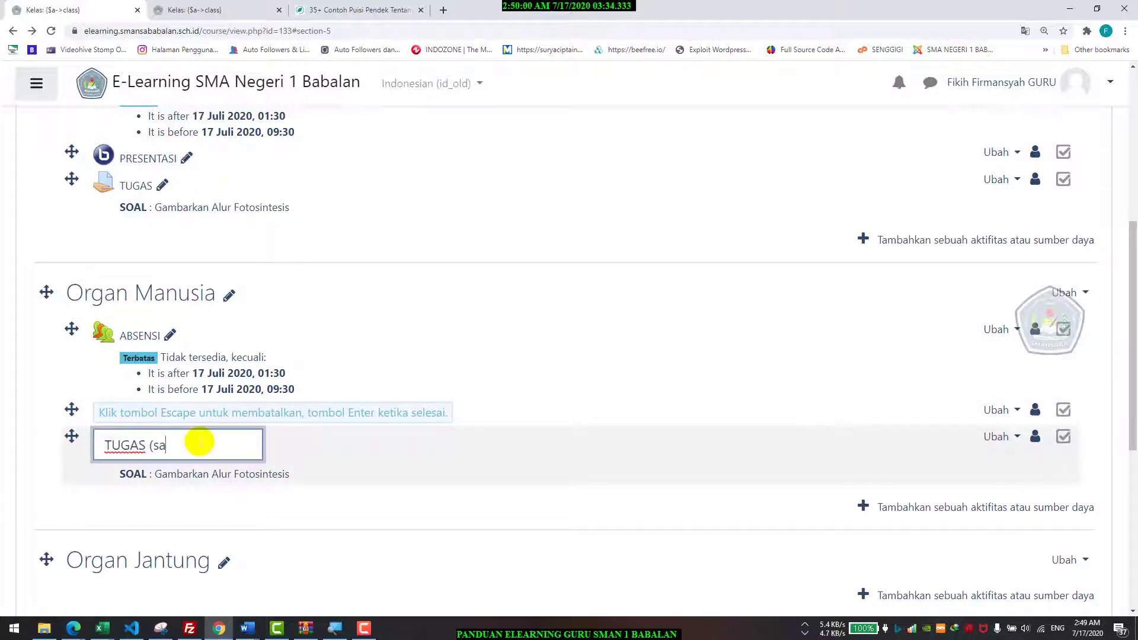
key(Return)
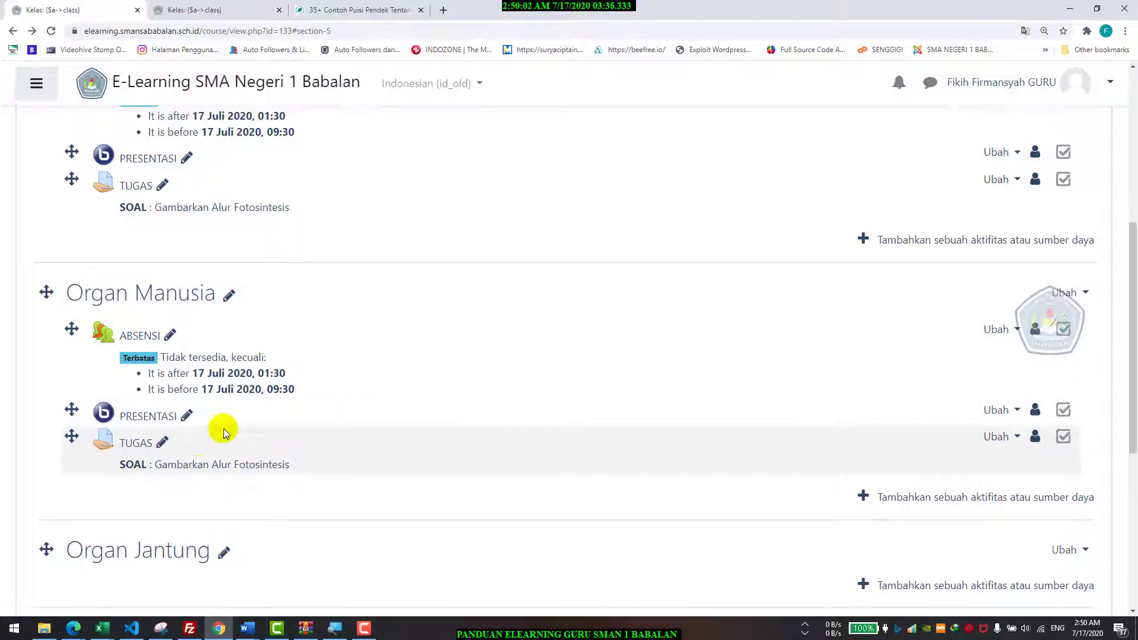
- In the access restrictions of Organ Manusia's ABSENSI activity, set both the from and until dates to 24 Juli 2020
click(1010, 329)
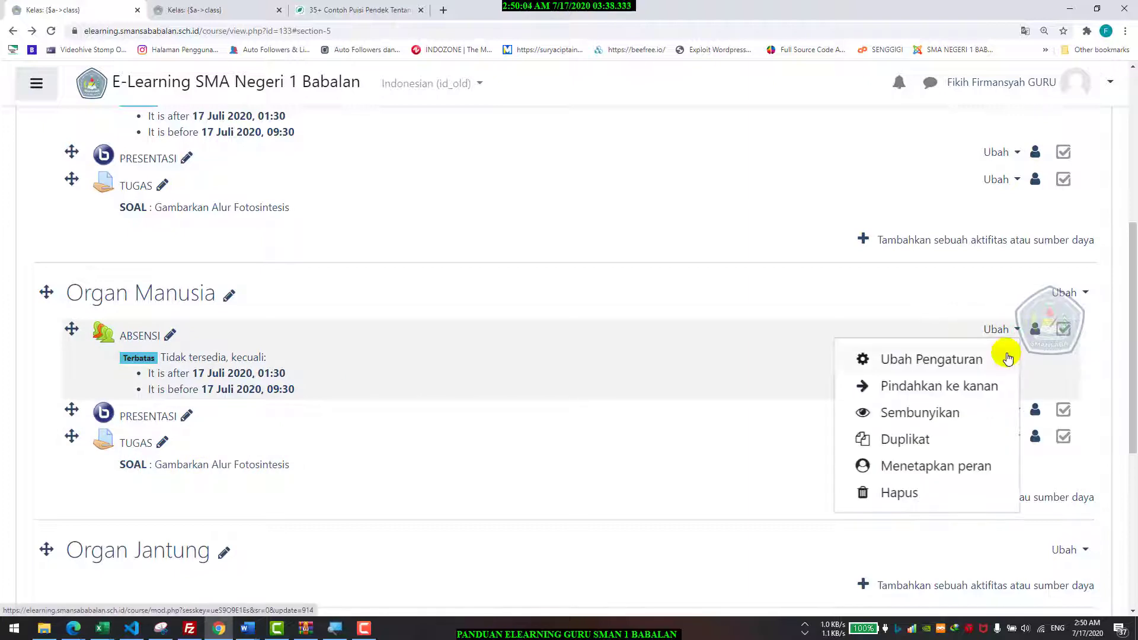
click(1007, 354)
click(454, 370)
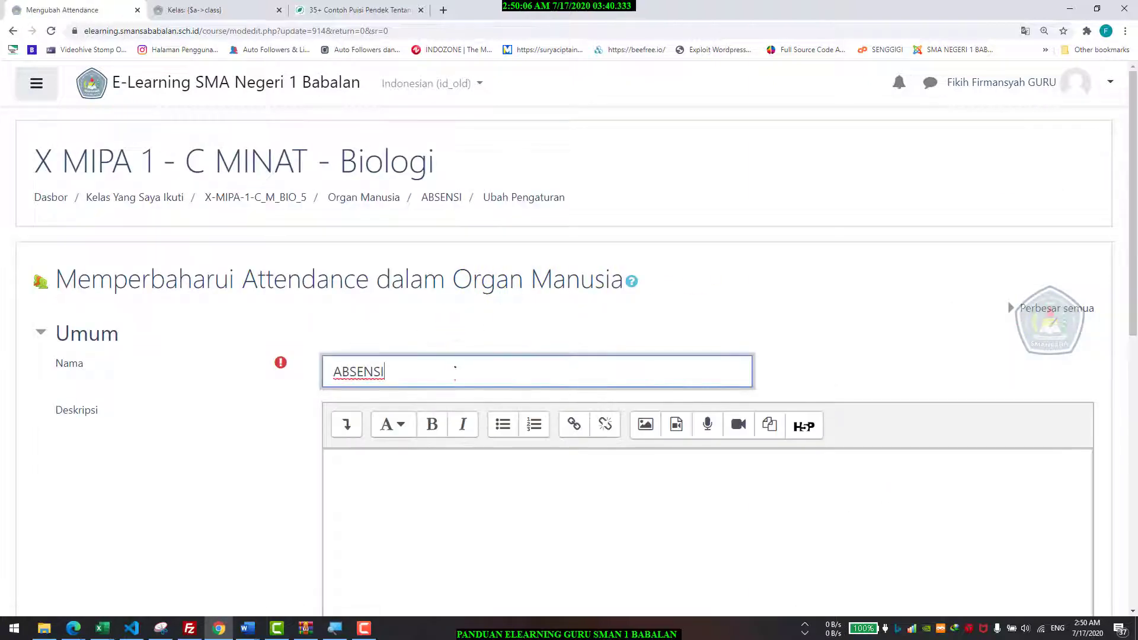
scroll(471, 363, down, 7)
click(157, 411)
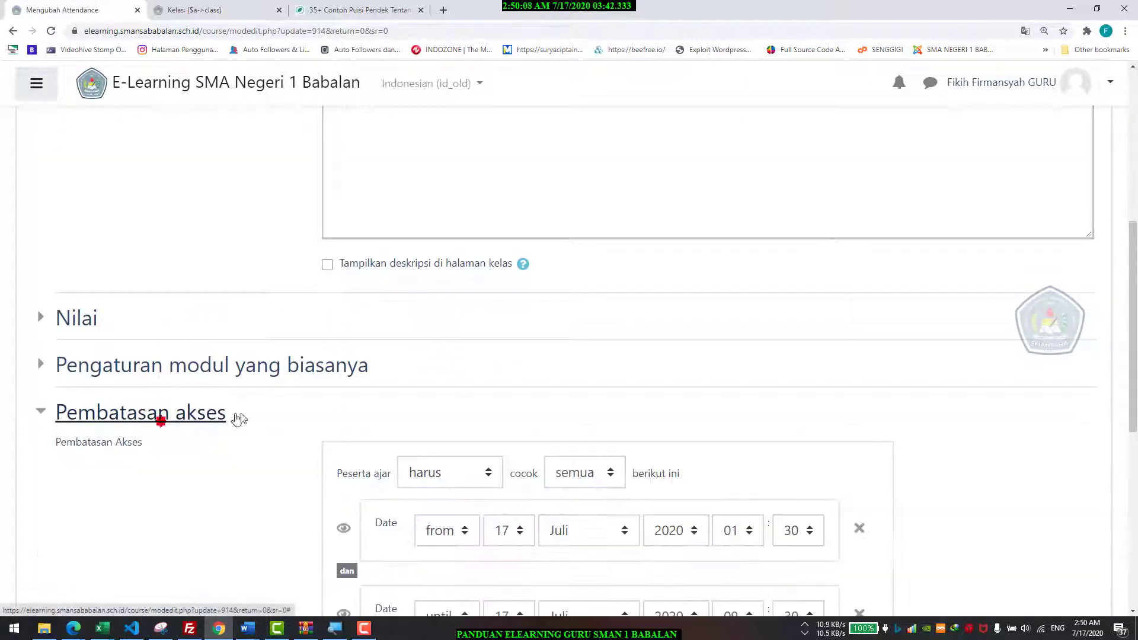
scroll(349, 400, down, 3)
click(527, 343)
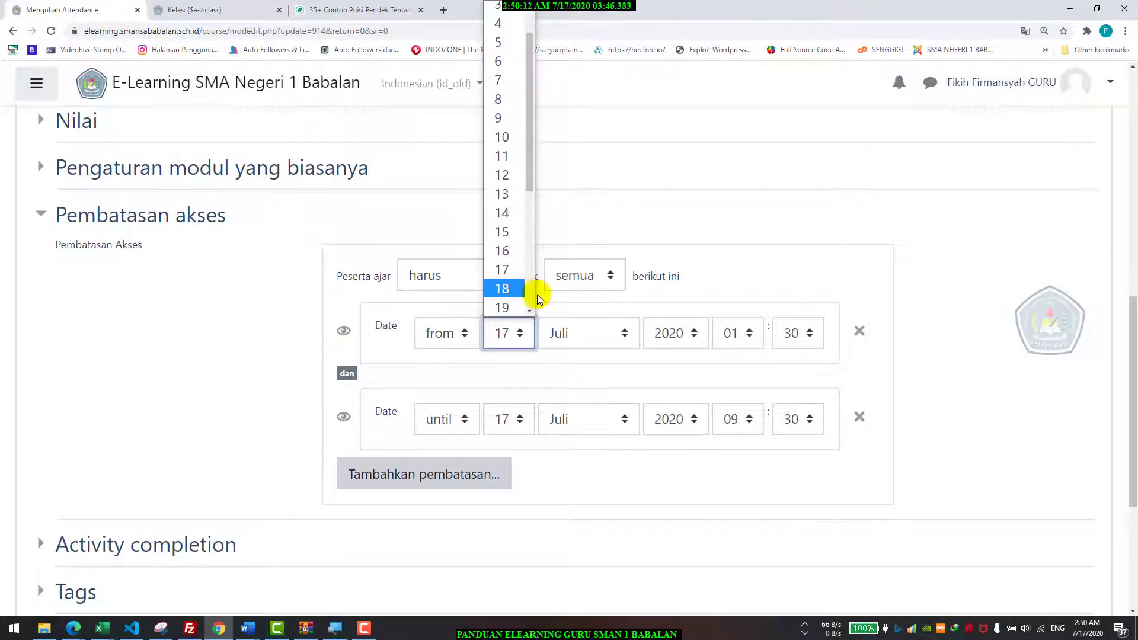
scroll(537, 294, down, 5)
click(494, 175)
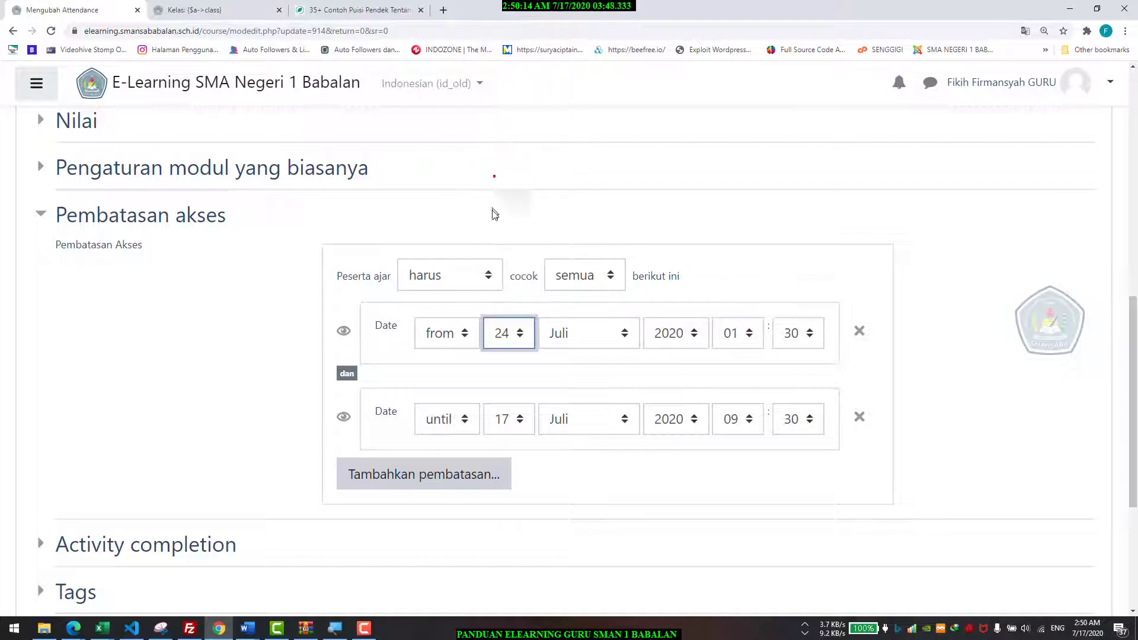
click(501, 415)
scroll(527, 317, down, 4)
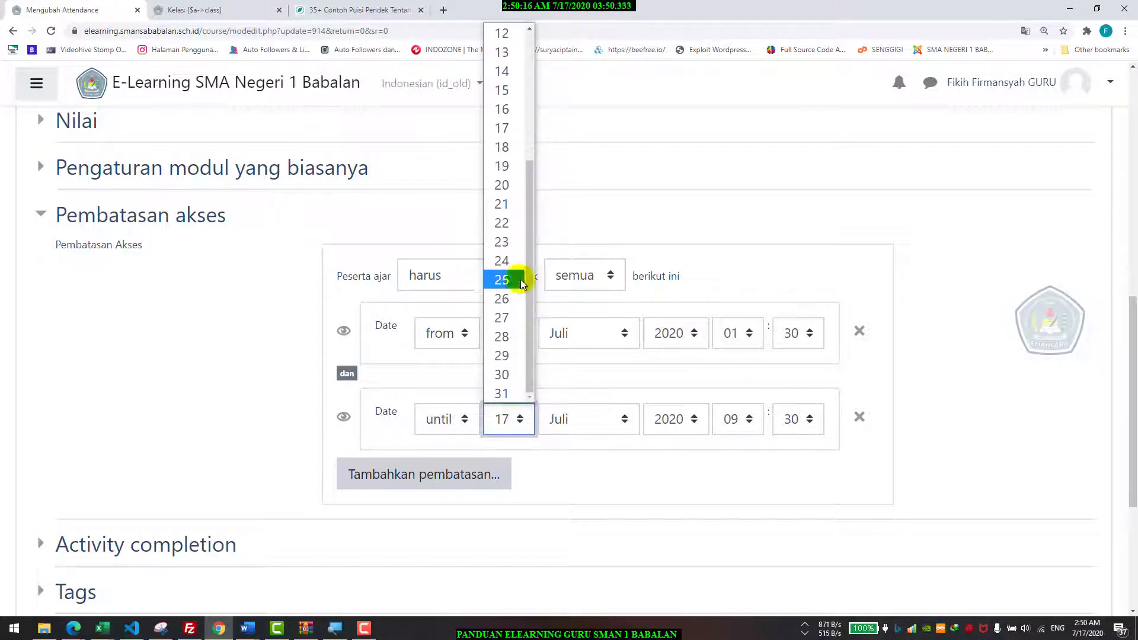
click(504, 264)
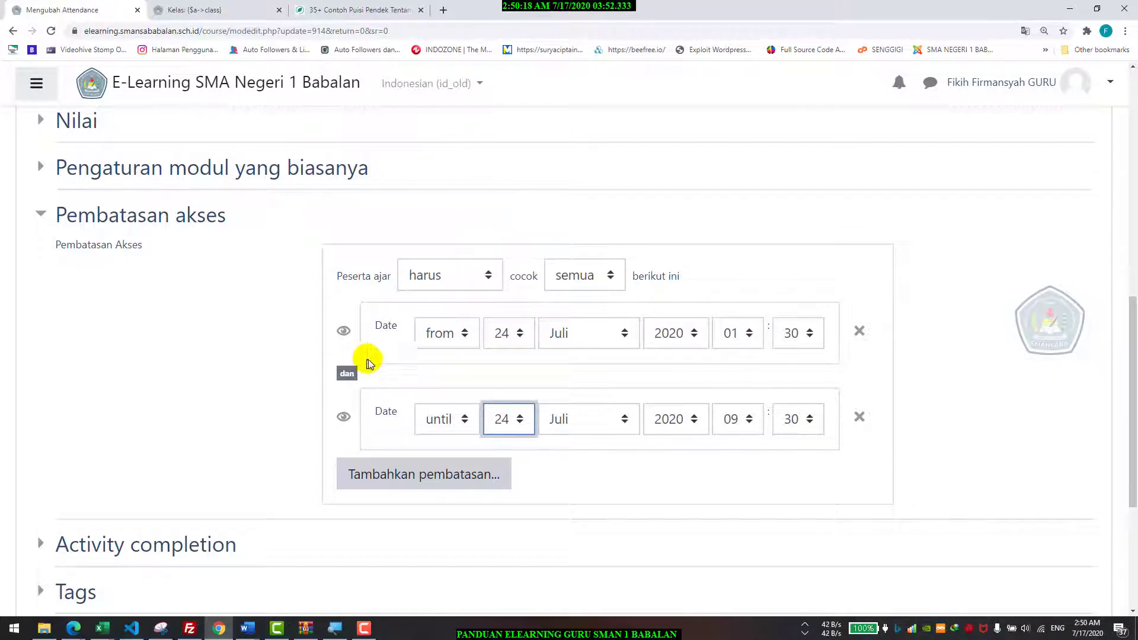
- Set the restriction's start time to 07:30, and save the ABSENSI settings, returning to the course page
click(737, 332)
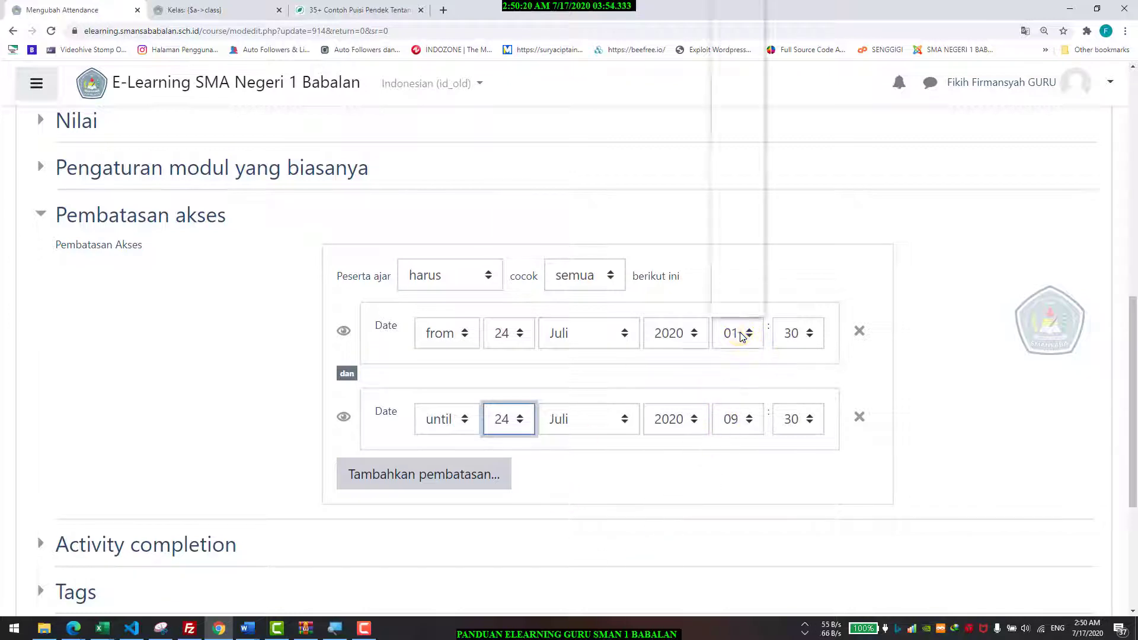
click(733, 119)
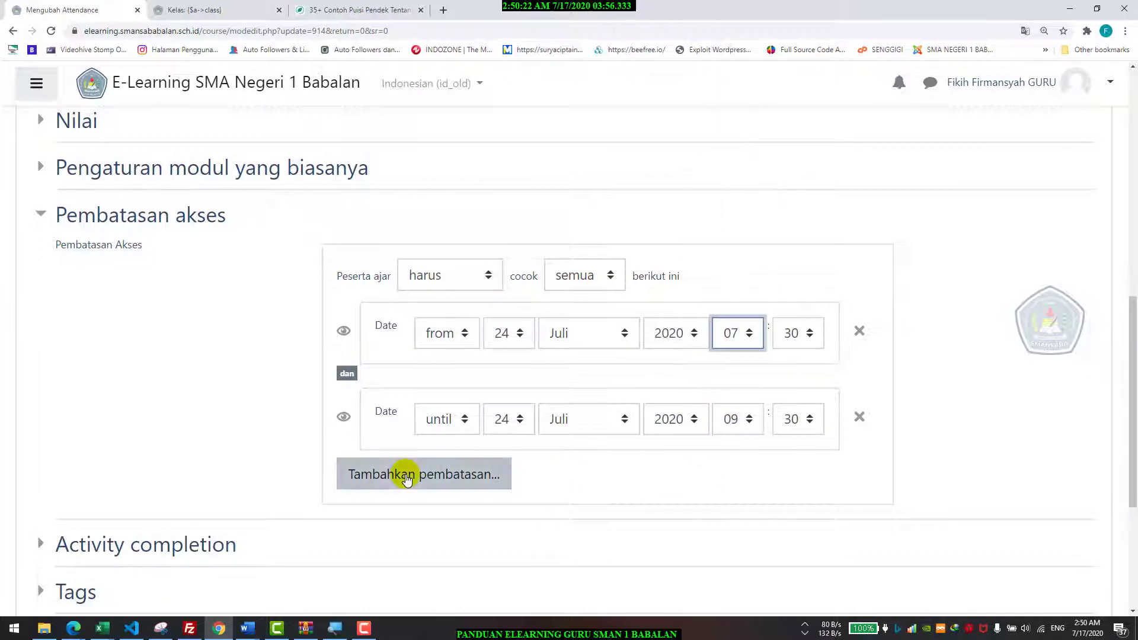
scroll(406, 462, down, 3)
click(490, 535)
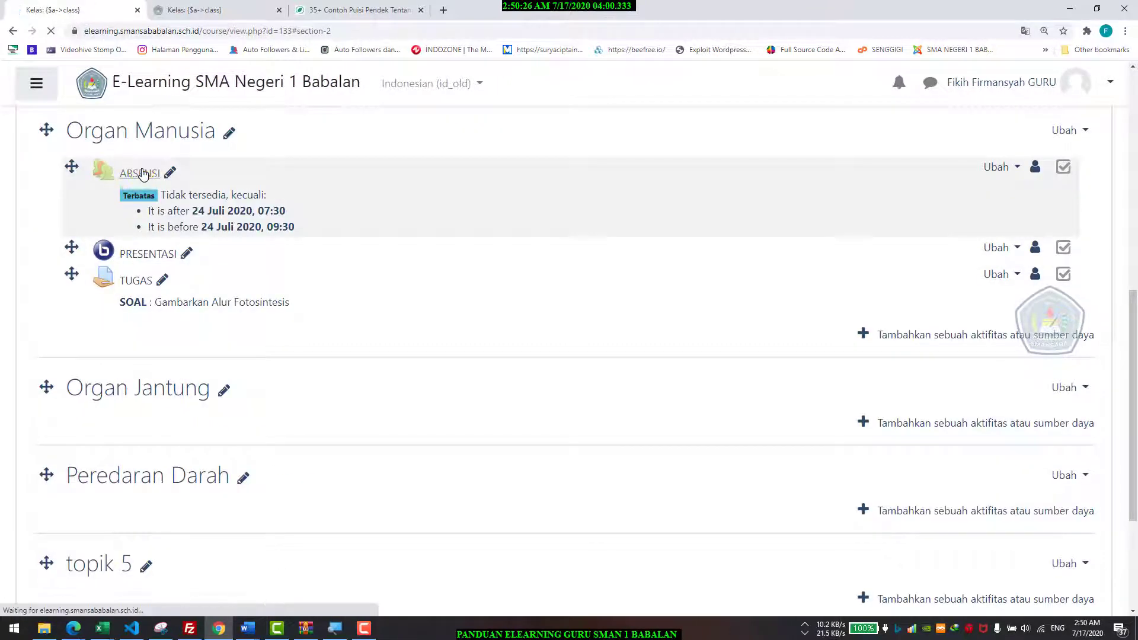
- Open the Organ Manusia ABSENSI activity's session for editing and set its date to 24 Juli 2020
click(142, 173)
click(117, 355)
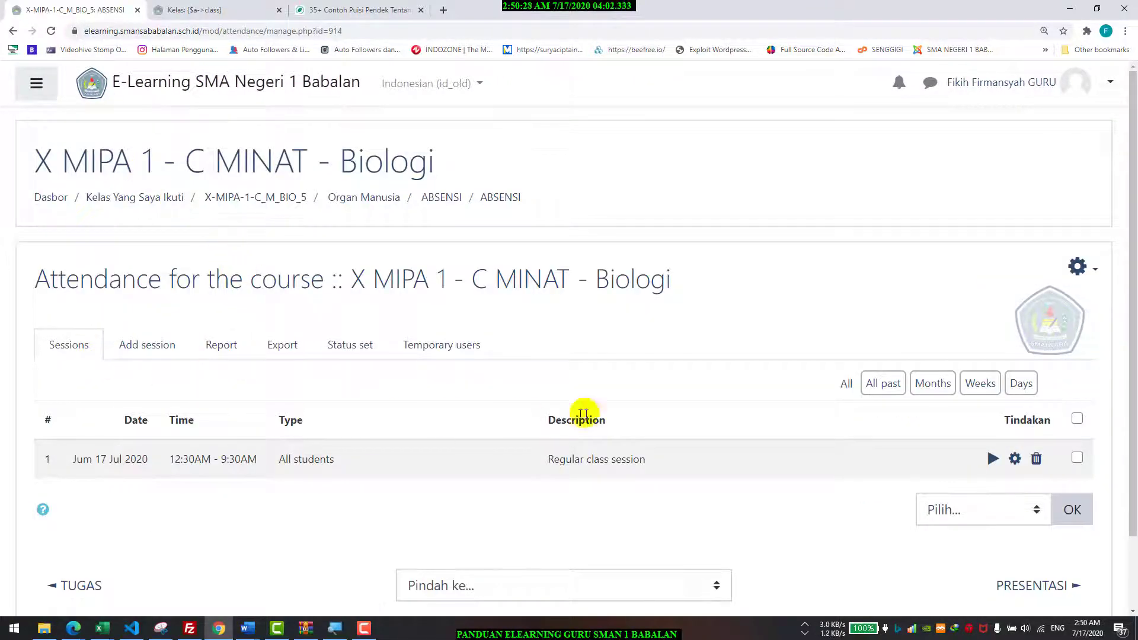
click(1015, 459)
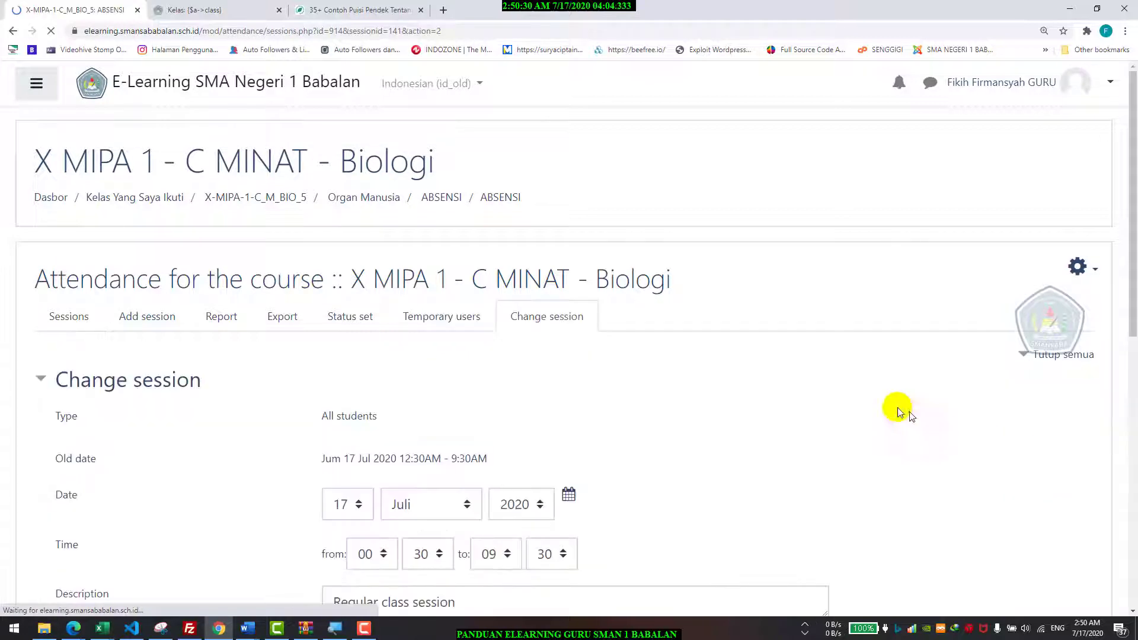
scroll(446, 377, down, 5)
click(363, 239)
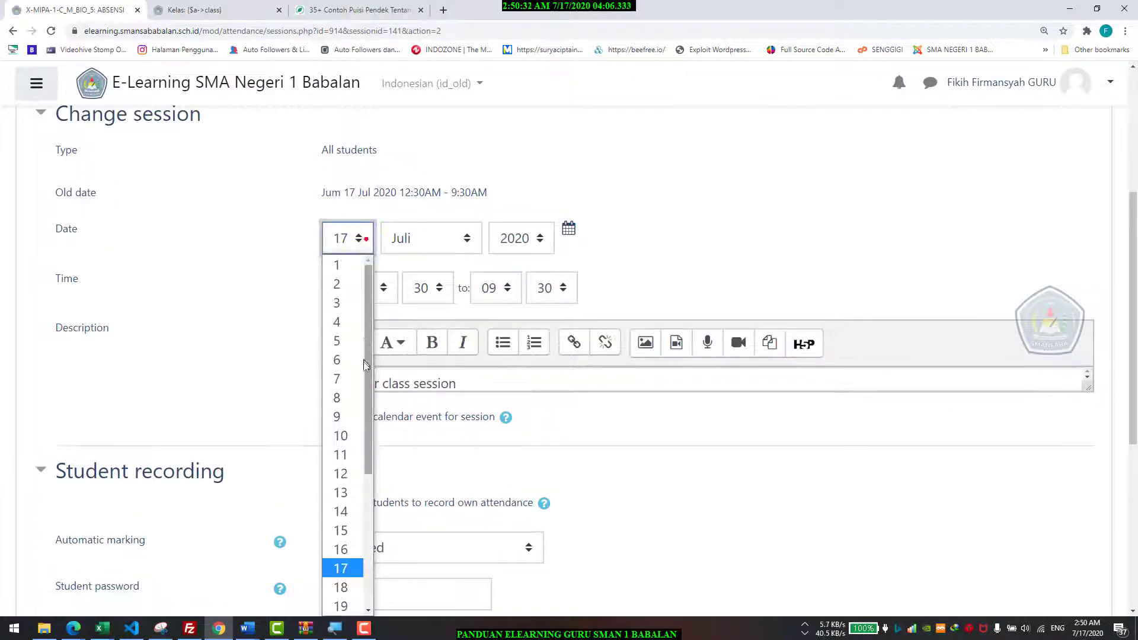
scroll(347, 485, down, 3)
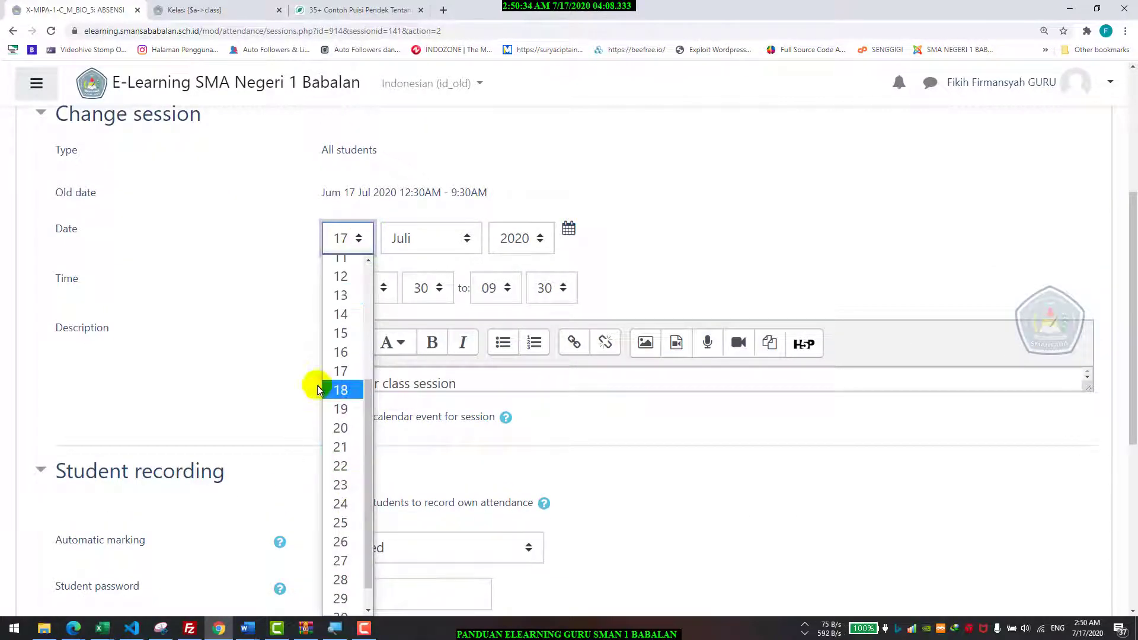
click(331, 503)
click(287, 267)
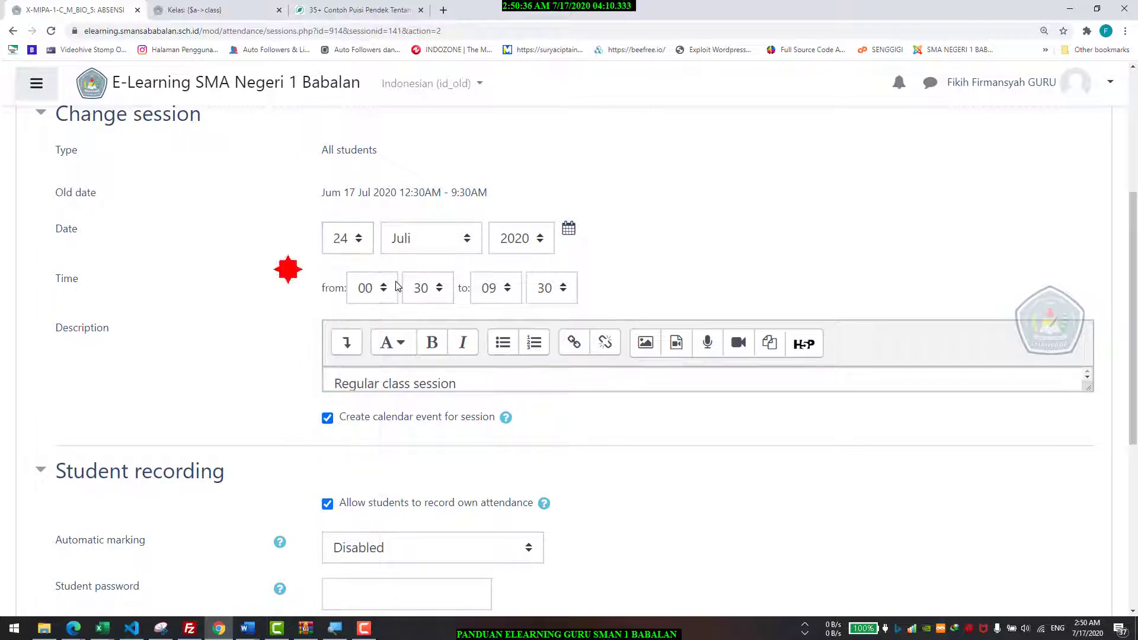
- Set the attendance session's start time to 07:30 and save the session changes
click(364, 287)
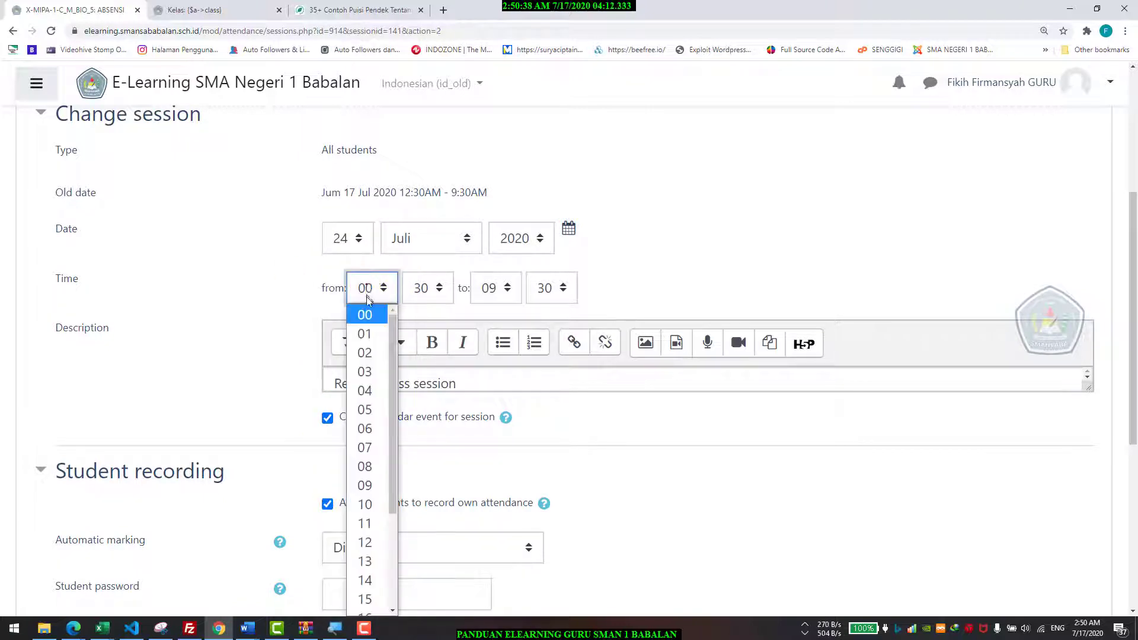
click(371, 449)
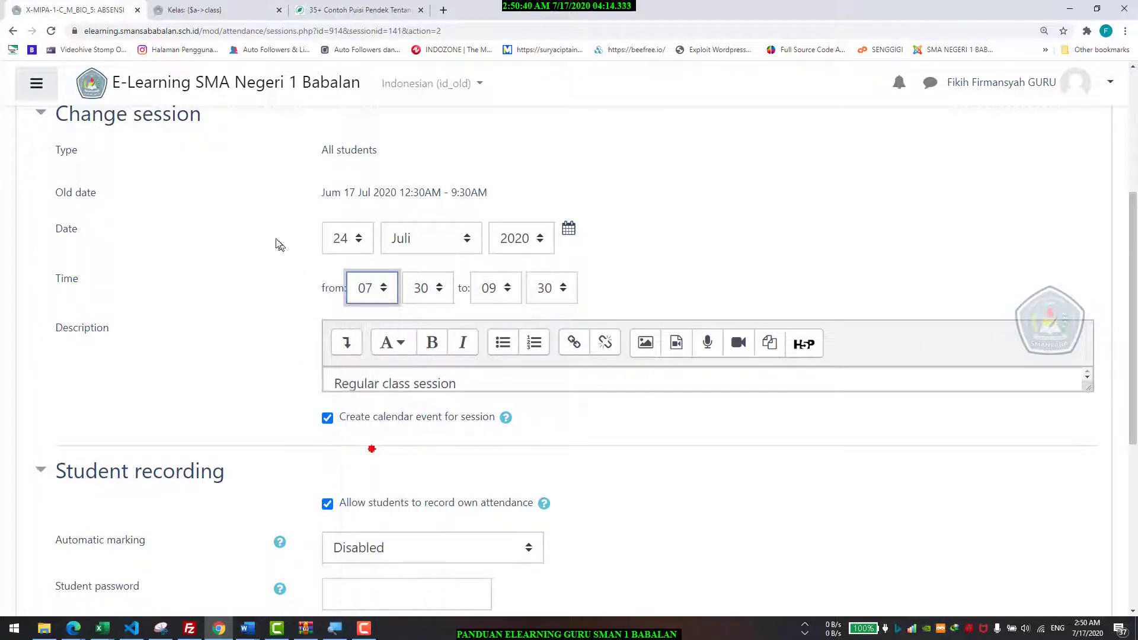
scroll(262, 326, down, 3)
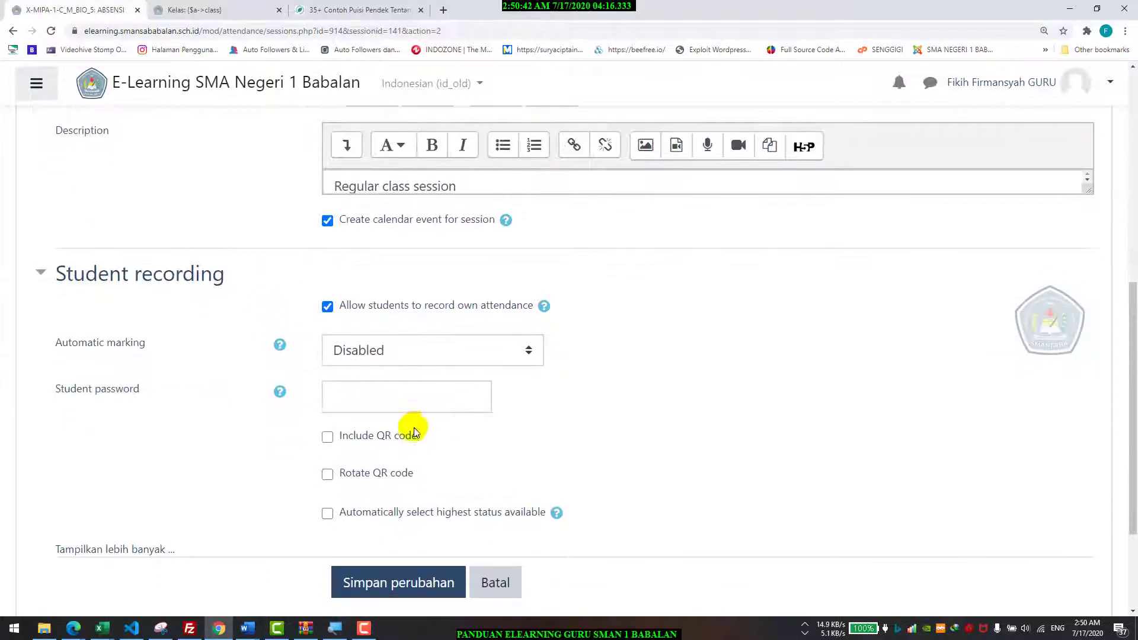
click(396, 583)
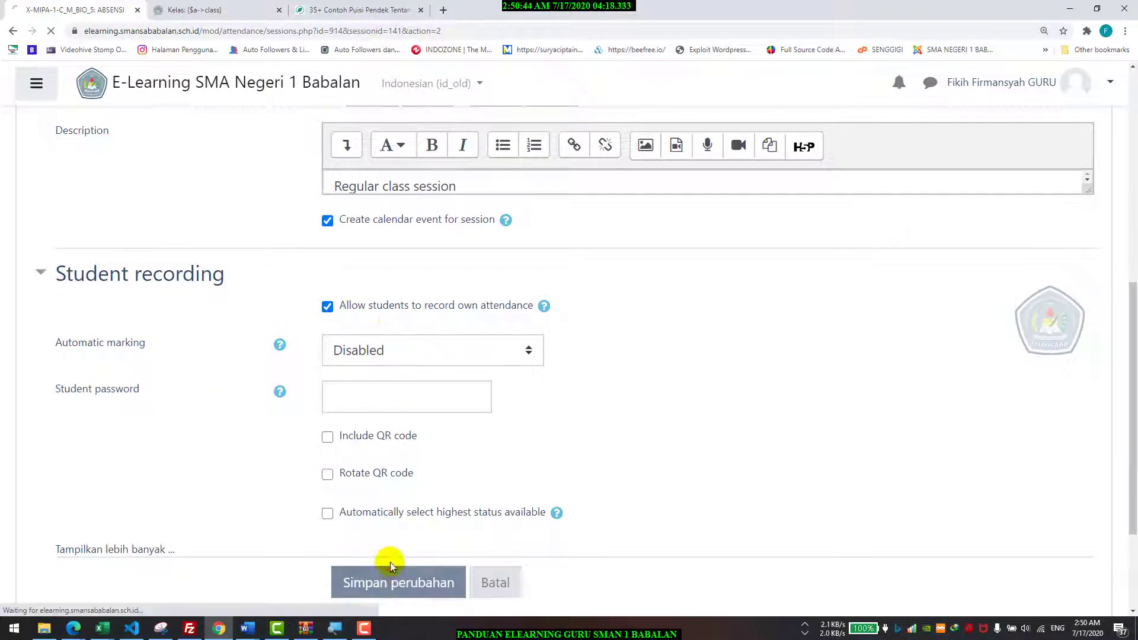
scroll(414, 459, down, 1)
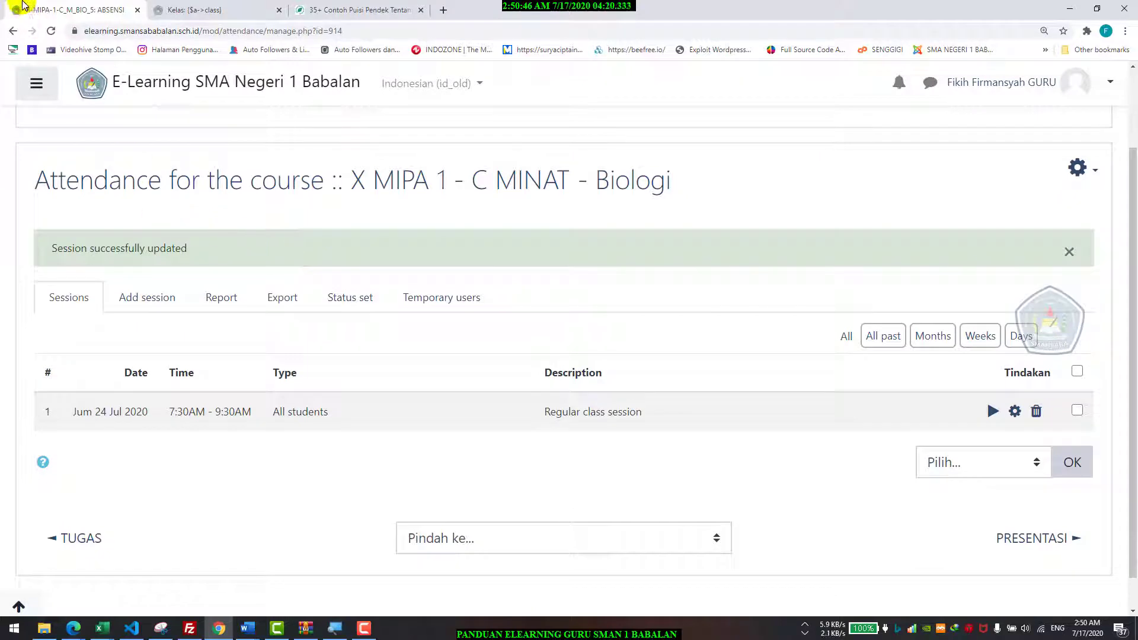
- Return from the attendance page to the Organ Manusia topic on the course page
right_click(23, 29)
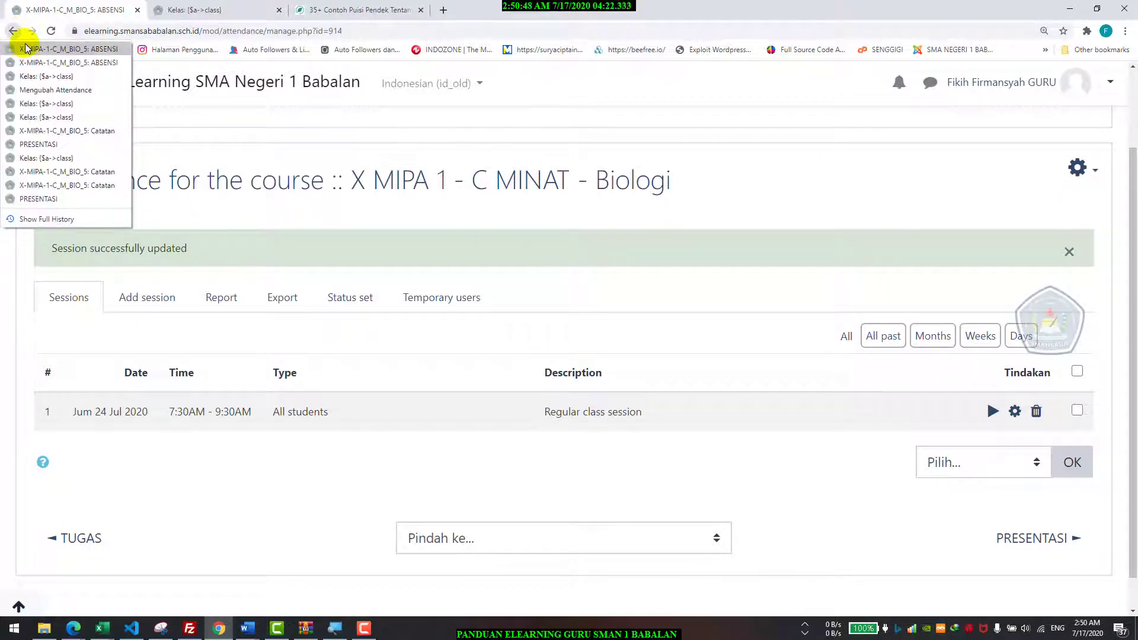
click(314, 264)
scroll(331, 218, up, 1)
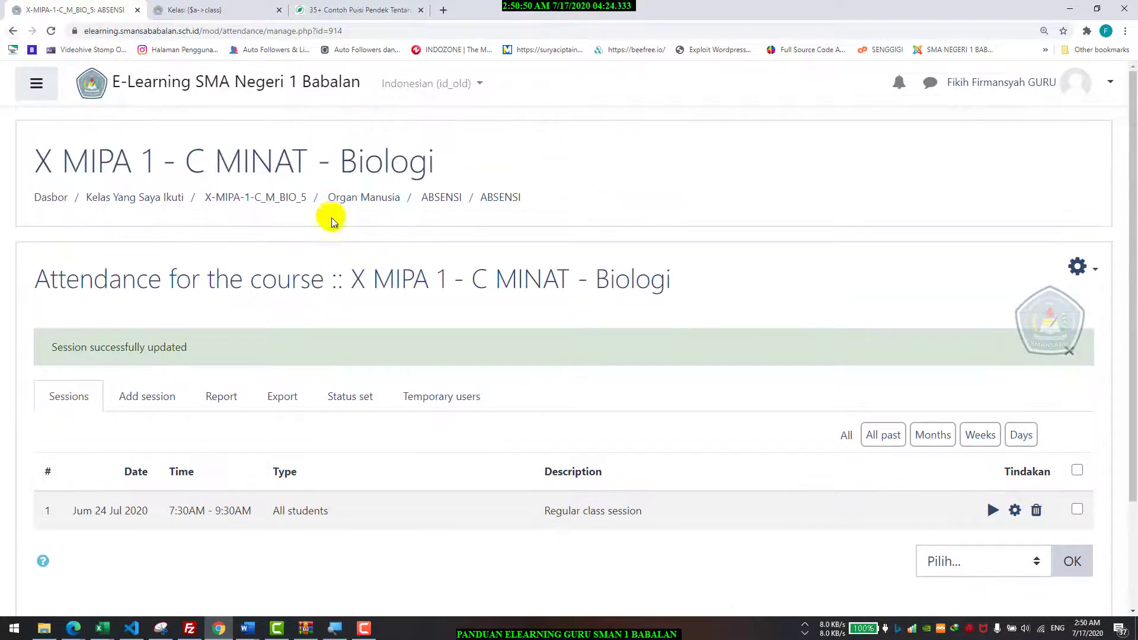
click(338, 197)
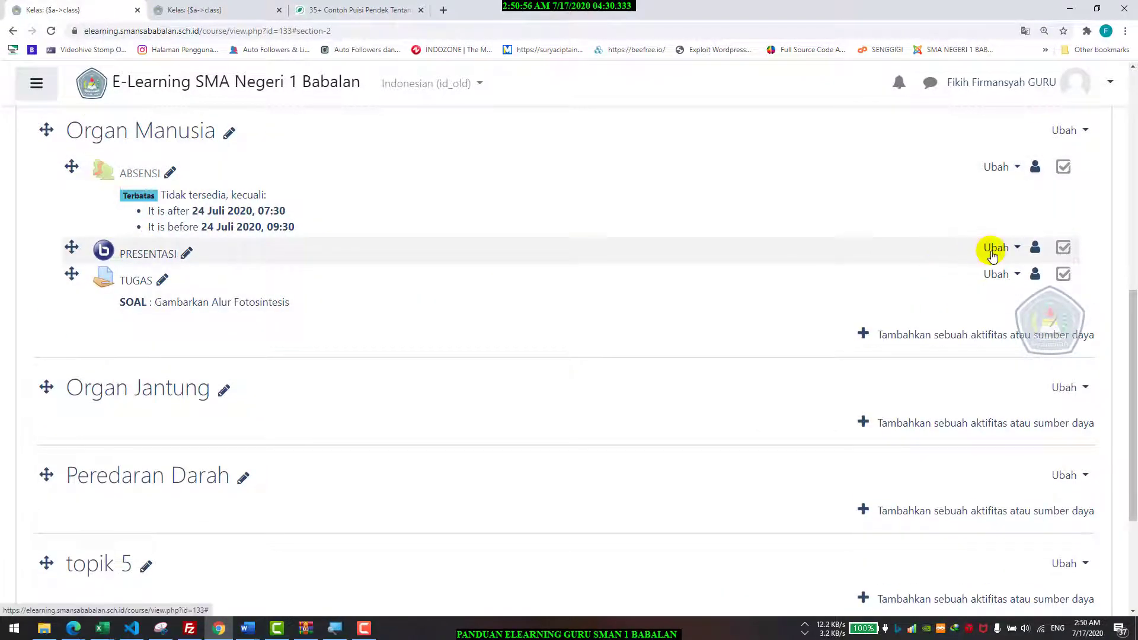
- In the settings of Organ Manusia's PRESENTASI activity, set the Join open date to 24 Juli 2020
click(994, 249)
click(989, 273)
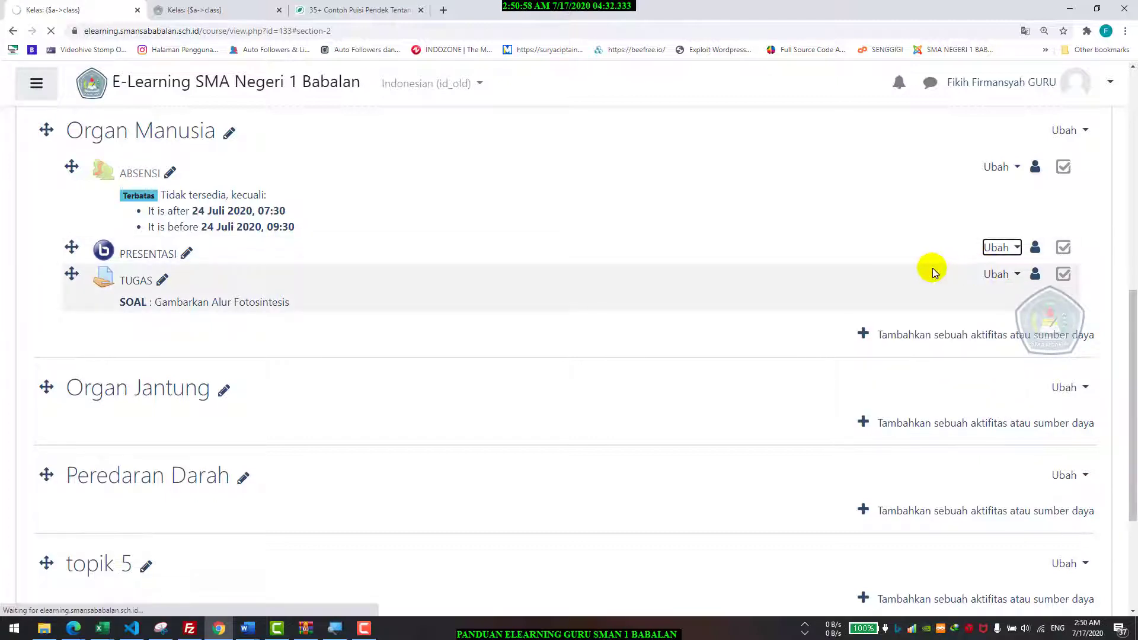
scroll(431, 362, down, 3)
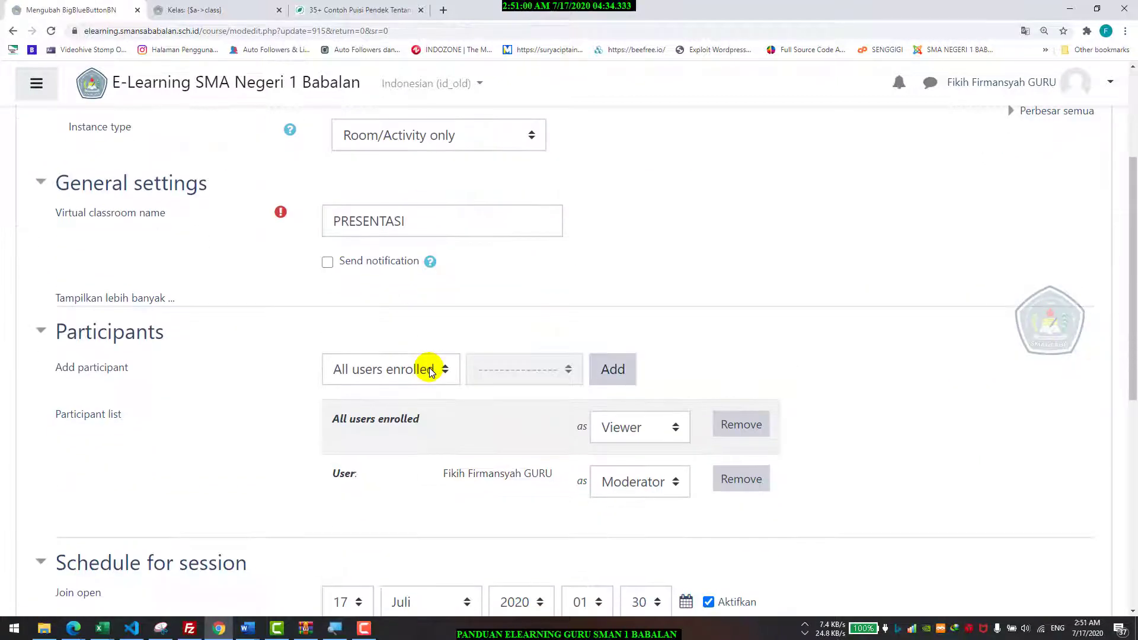
scroll(431, 367, down, 3)
click(357, 409)
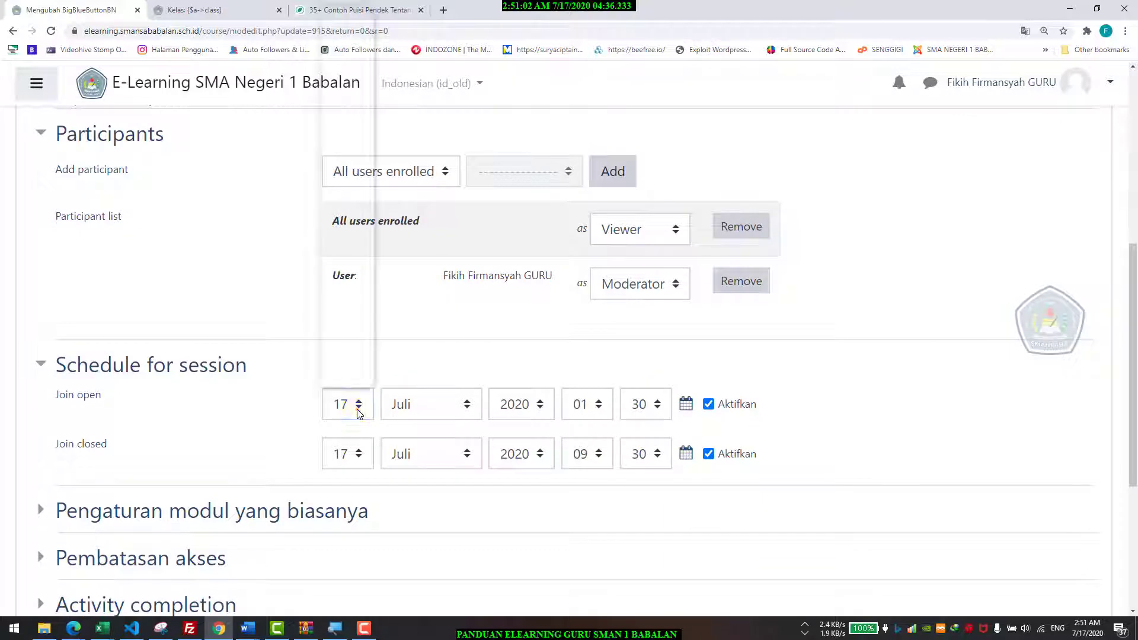
scroll(355, 360, down, 3)
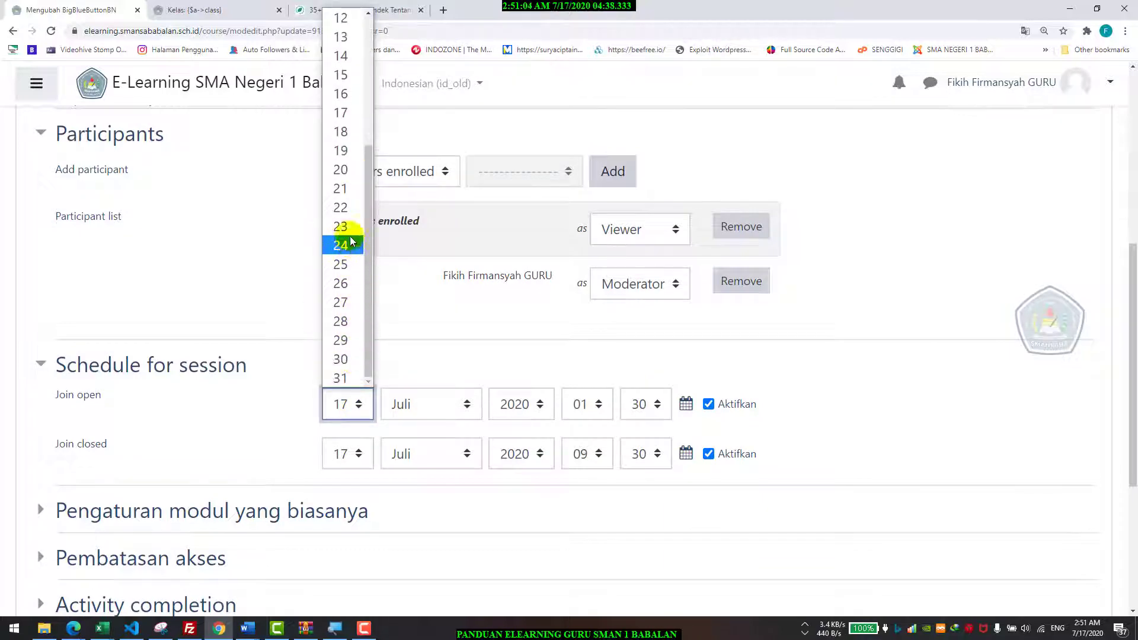
click(350, 243)
- Set PRESENTASI's Join closed date to 24 Juli 2020 and save, returning to the course page
click(366, 457)
scroll(356, 371, down, 3)
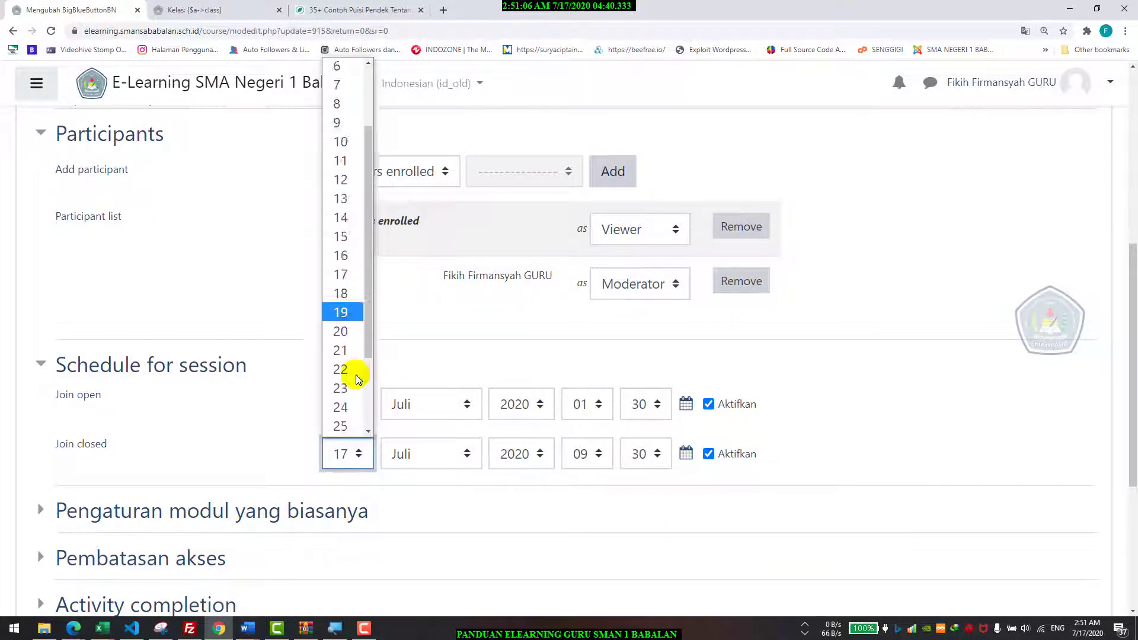
click(341, 295)
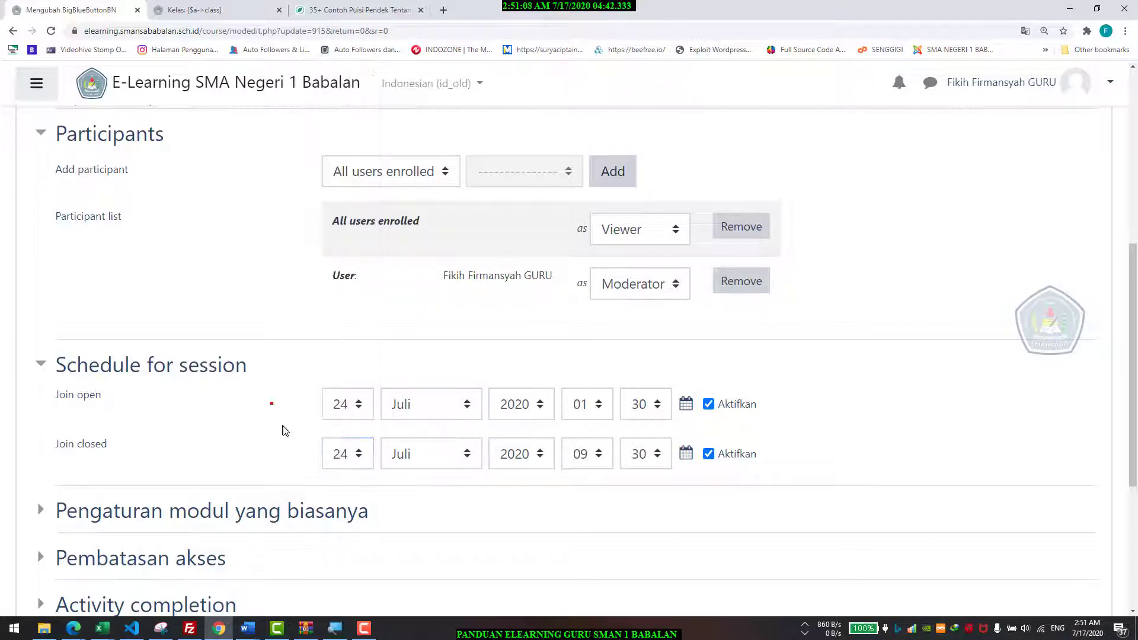
scroll(284, 432, down, 5)
click(384, 485)
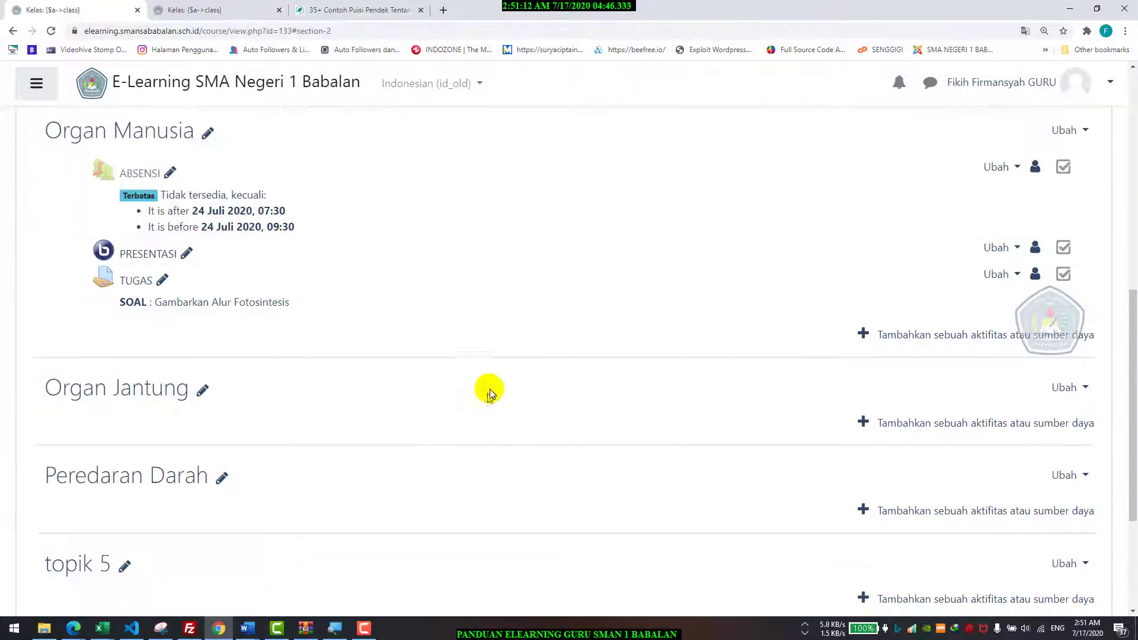
- In the settings of Organ Manusia's TUGAS assignment, set the "Izinkan kiriman dari" date to 24 Juli 2020
click(1007, 273)
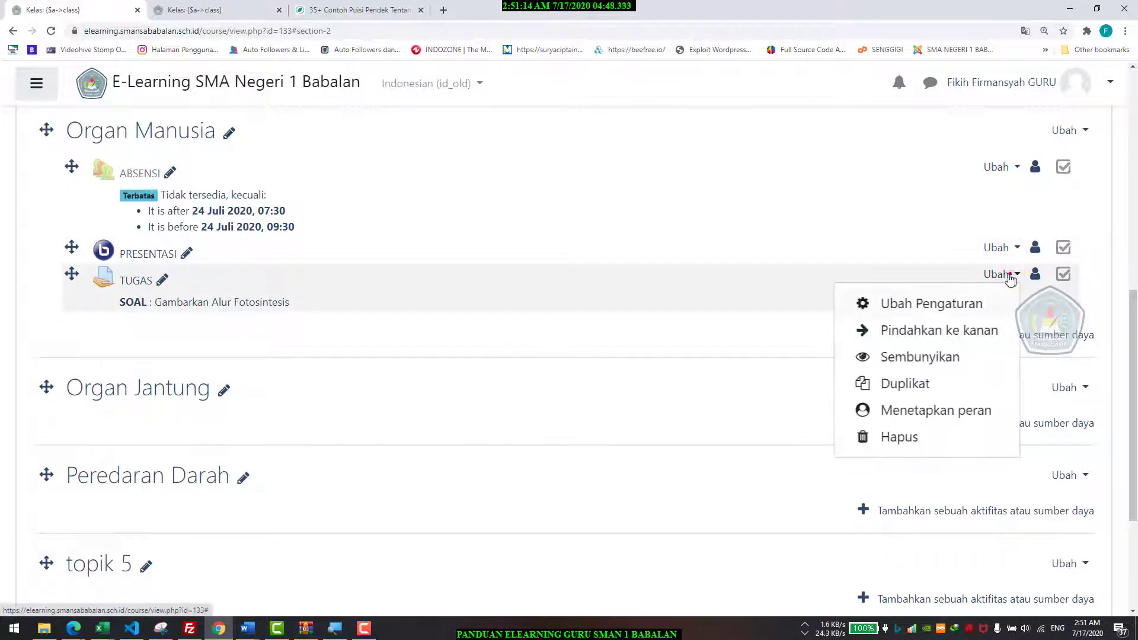
click(936, 305)
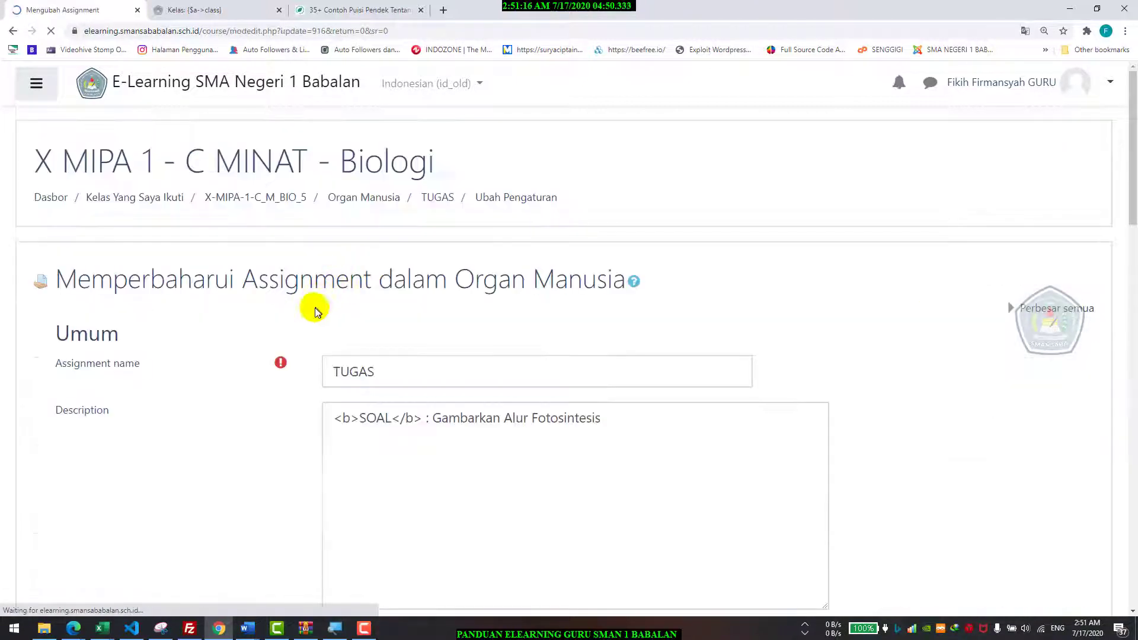
scroll(311, 332, down, 8)
click(349, 385)
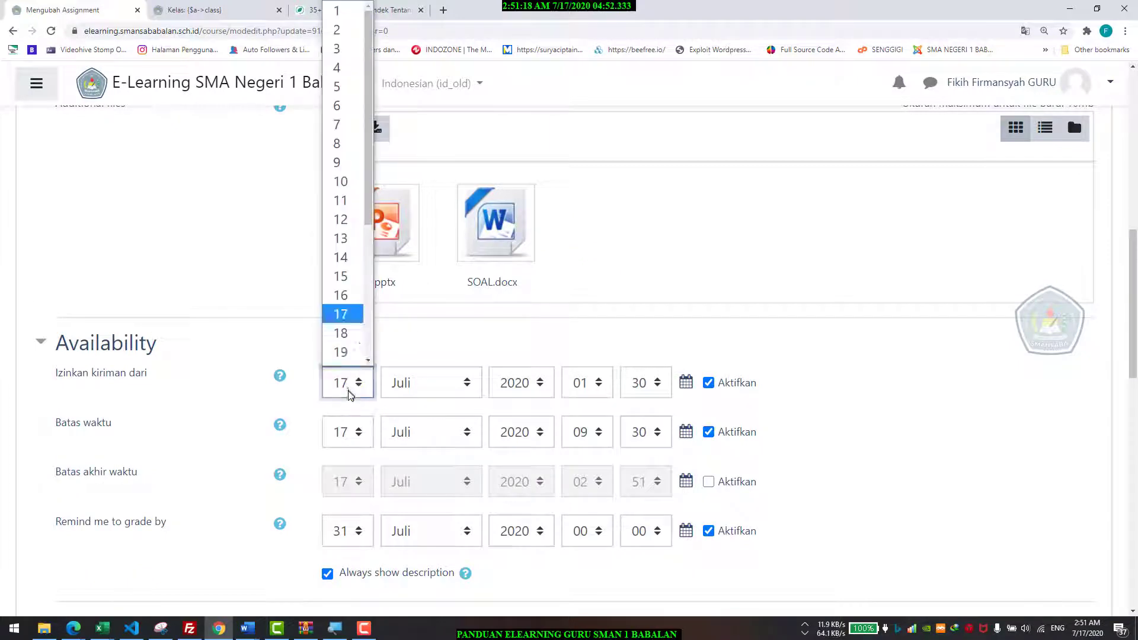
scroll(362, 284, down, 4)
click(346, 224)
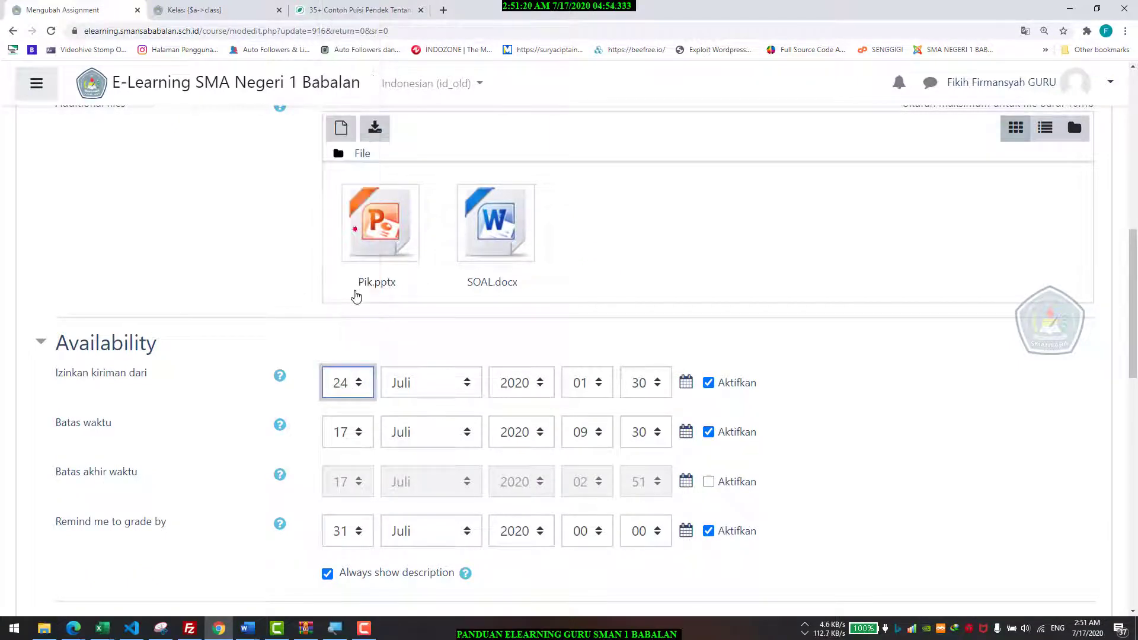
- Set the TUGAS assignment's "Batas waktu" date to 24 Juli 2020
scroll(350, 267, down, 3)
click(343, 228)
scroll(363, 342, down, 4)
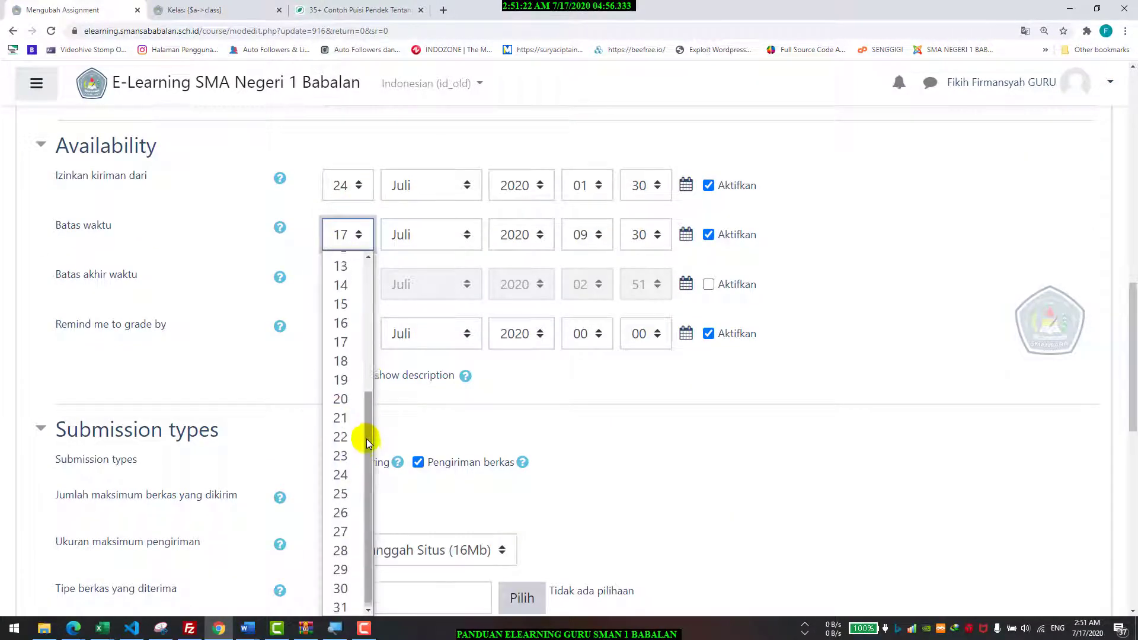
scroll(341, 314, up, 4)
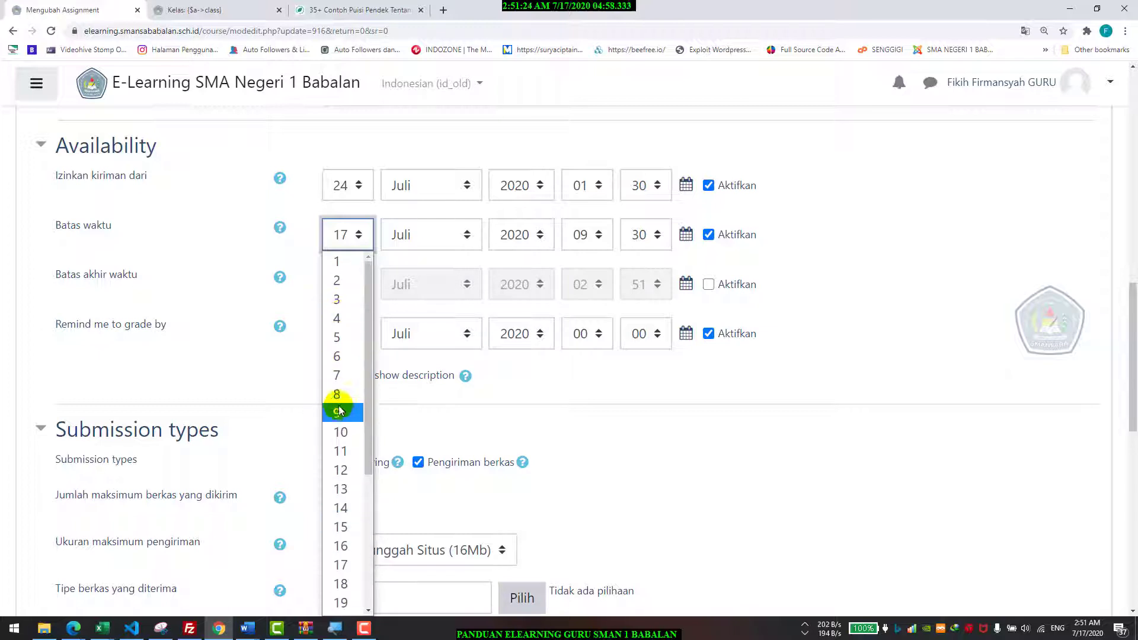
scroll(338, 415, down, 4)
click(340, 474)
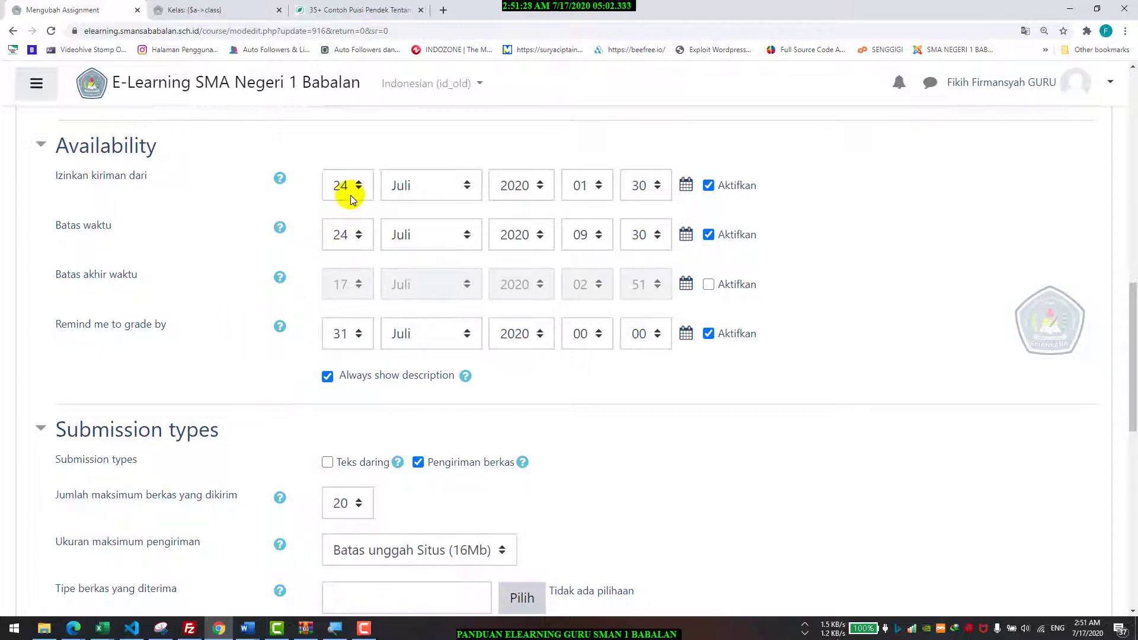
- Consult the system calendar and set the TUGAS assignment's "Batas waktu" date to 31 Juli 2020
click(360, 240)
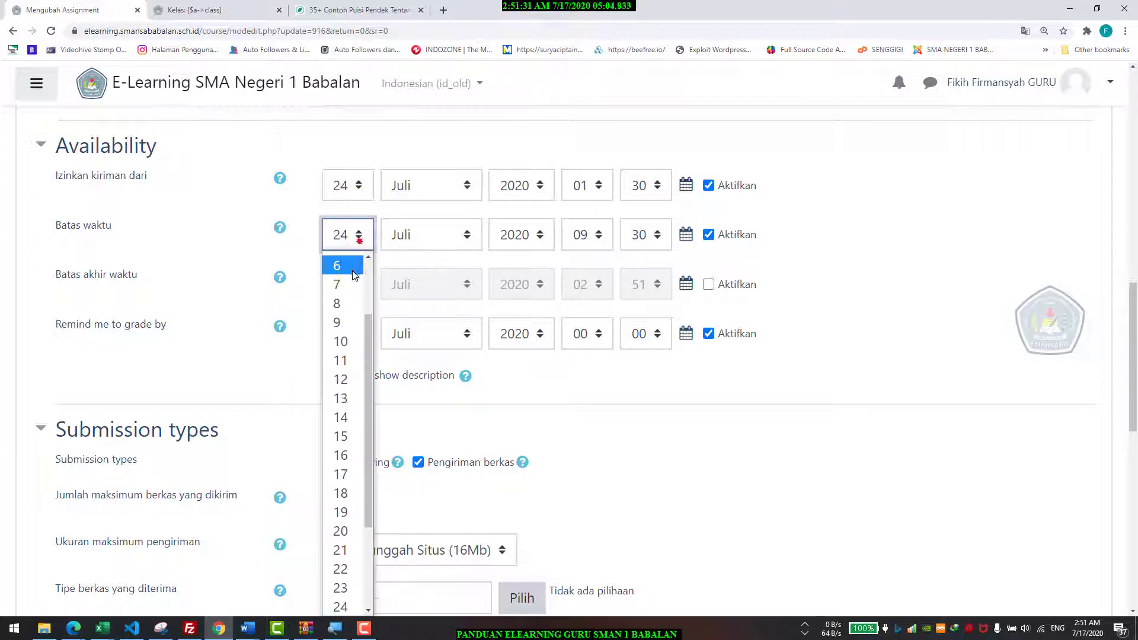
click(350, 218)
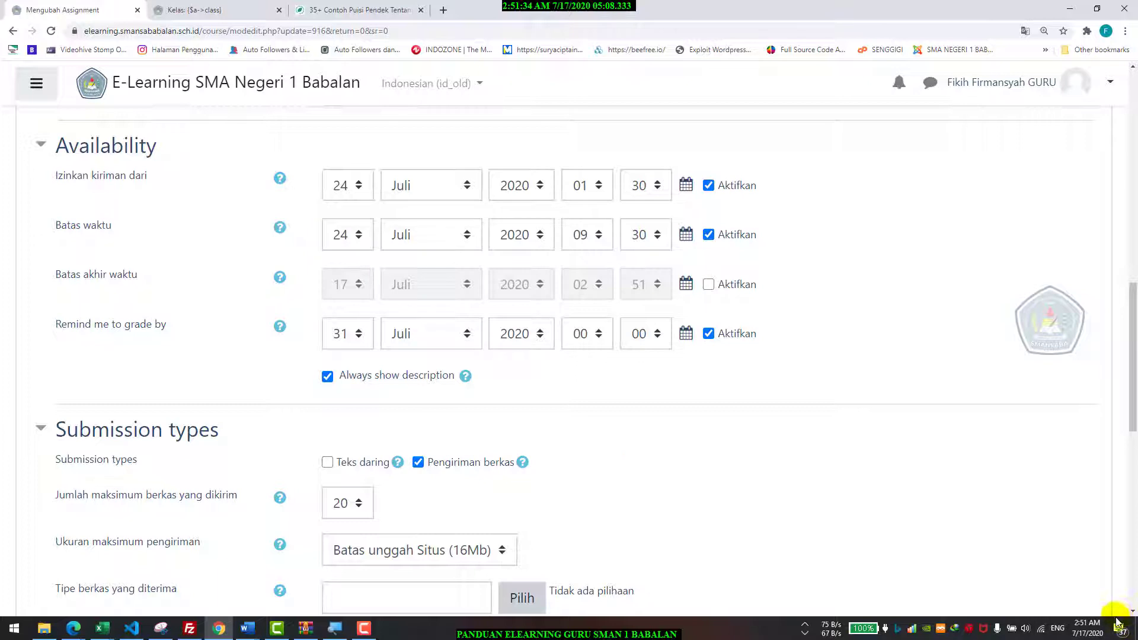
click(1094, 620)
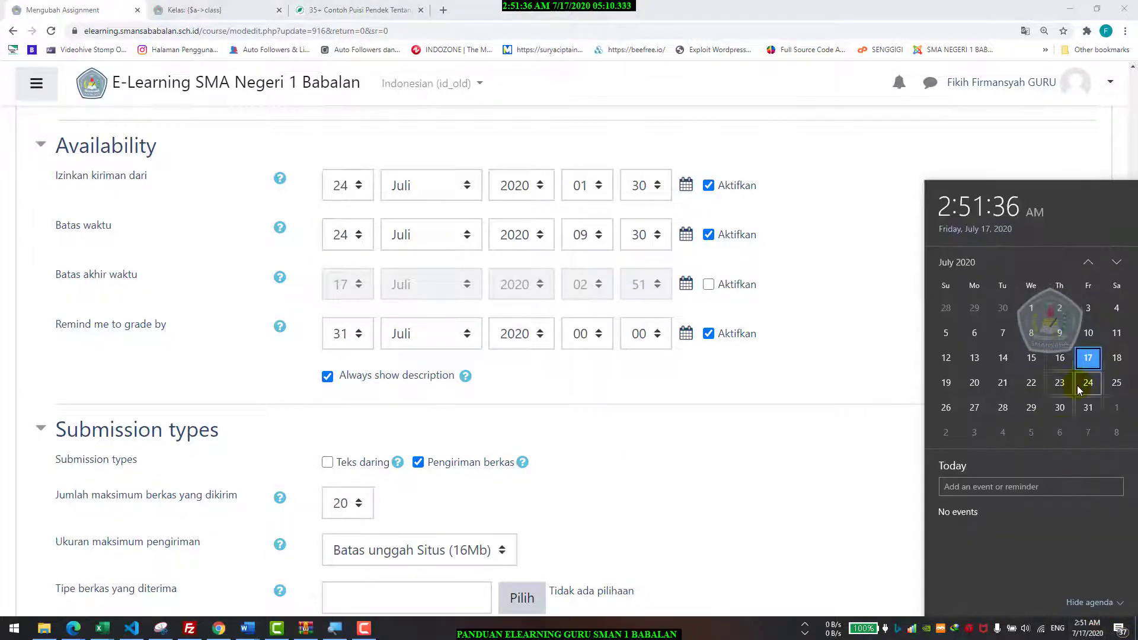
click(349, 237)
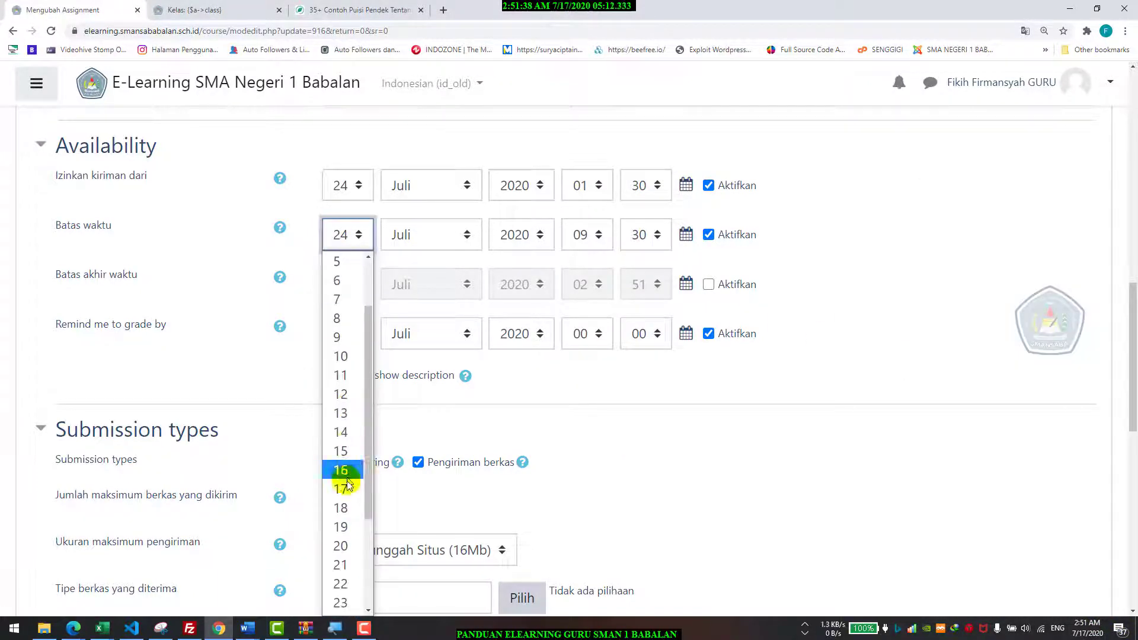
scroll(346, 504, down, 3)
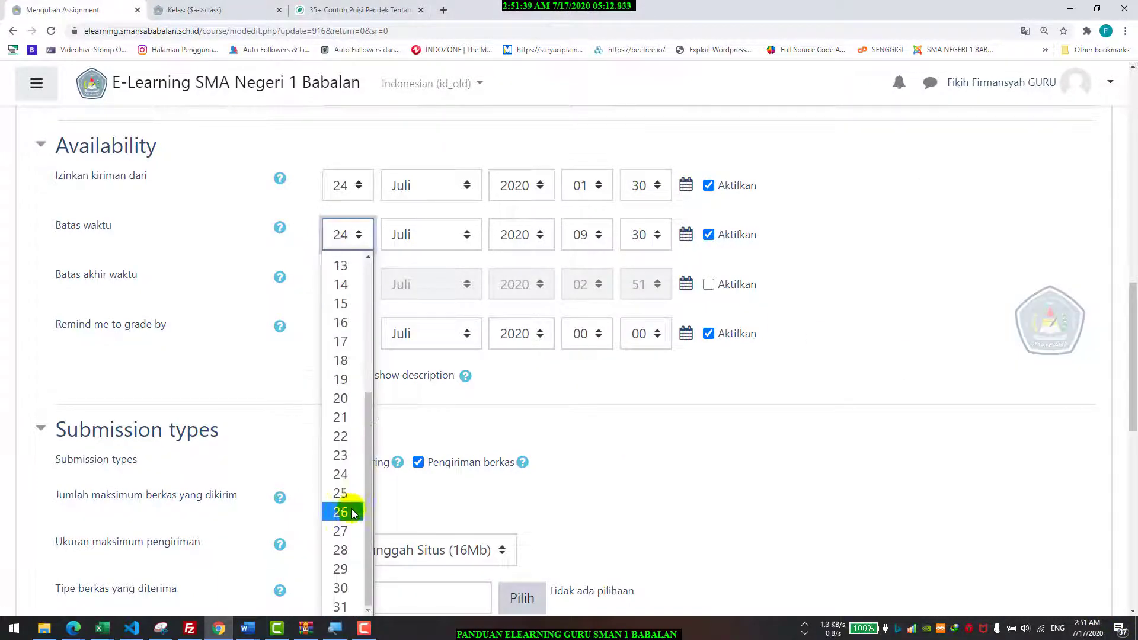
click(339, 605)
- Review the TUGAS assignment's form and submit its updated settings for saving
scroll(356, 326, up, 2)
scroll(363, 522, down, 10)
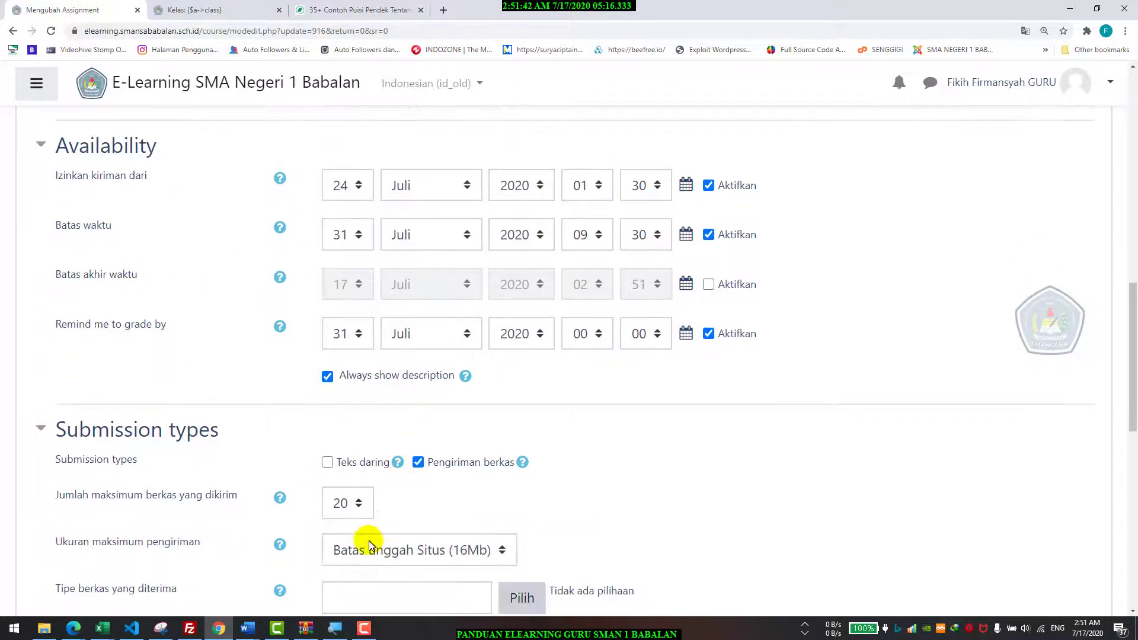
scroll(392, 433, up, 14)
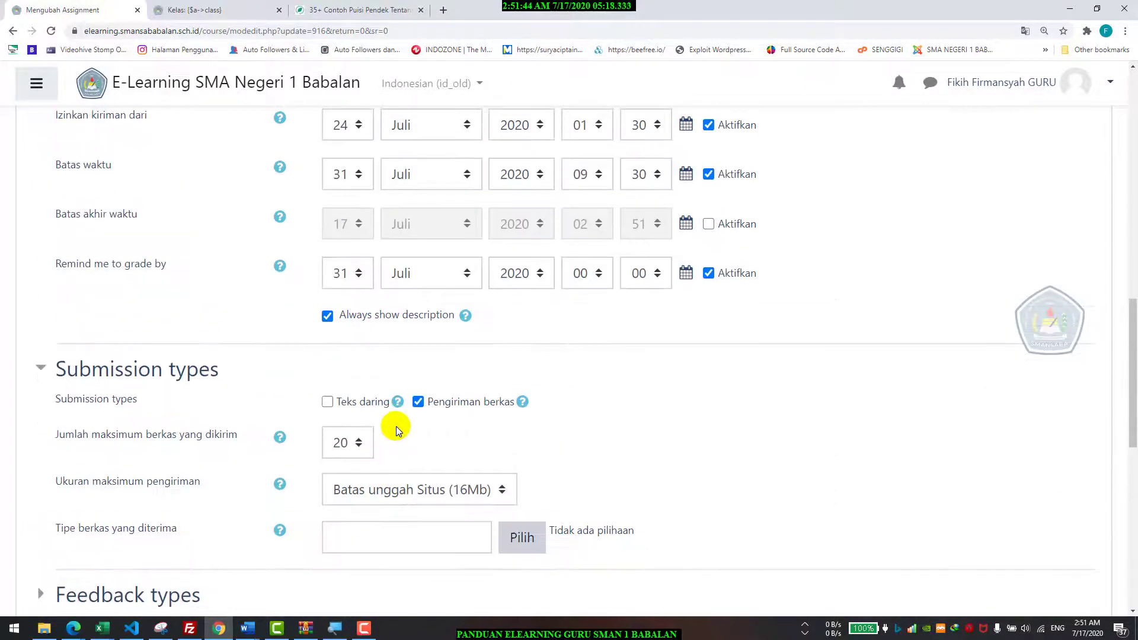
scroll(411, 424, down, 9)
scroll(418, 426, down, 5)
click(443, 482)
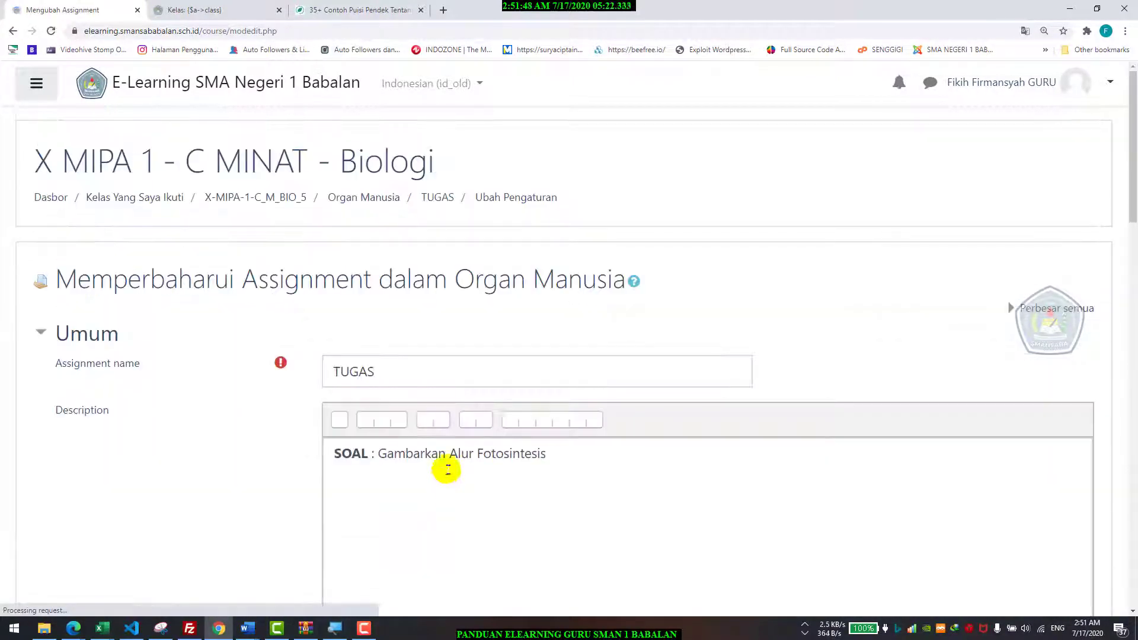
- Set the month of the TUGAS assignment's "Remind me to grade by" date to Agustus
scroll(449, 438, down, 12)
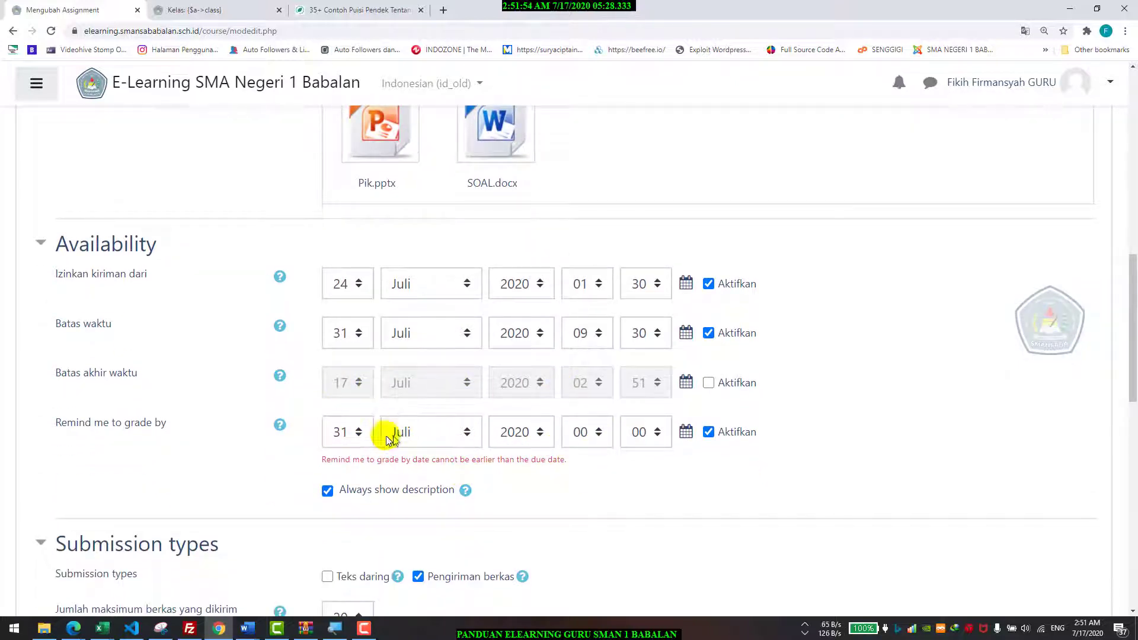
click(339, 431)
click(399, 435)
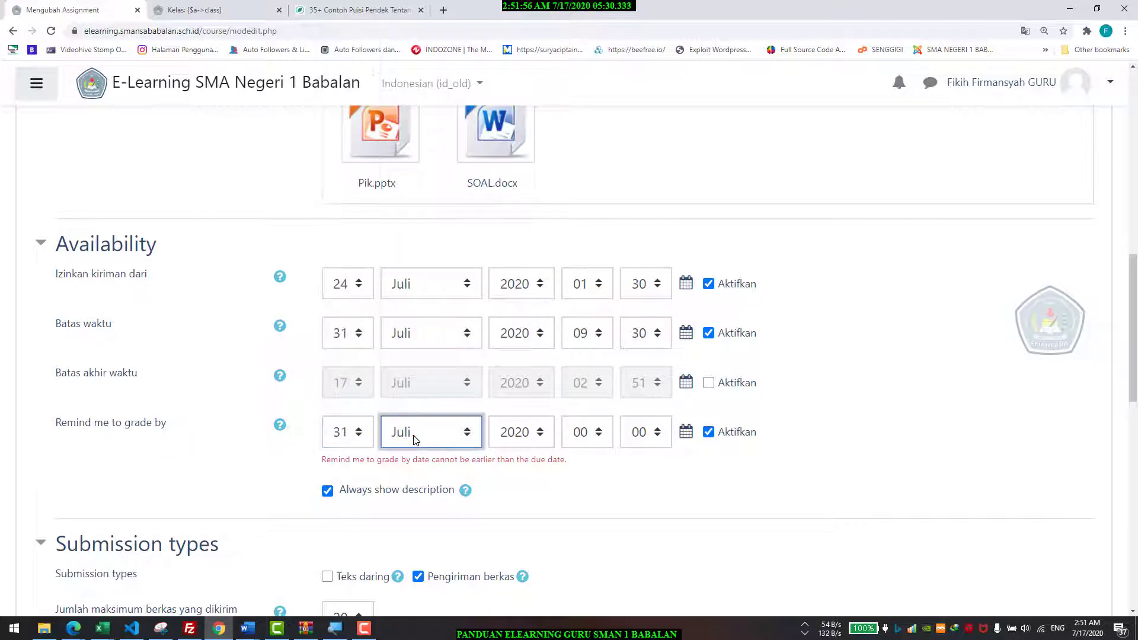
click(401, 433)
click(453, 323)
click(335, 431)
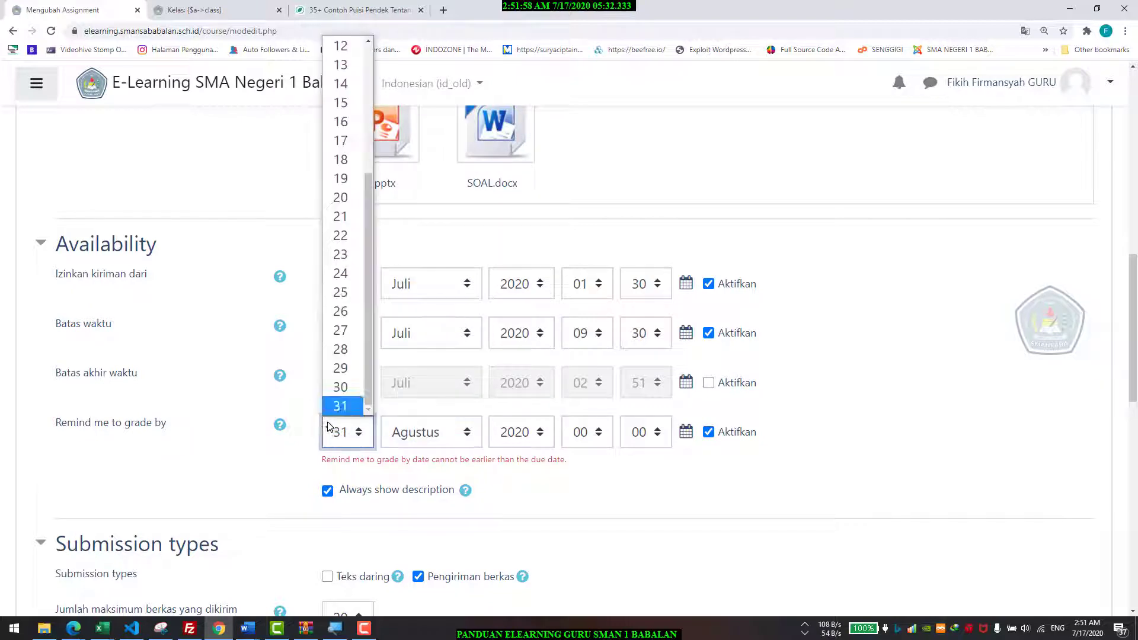
scroll(349, 102, up, 3)
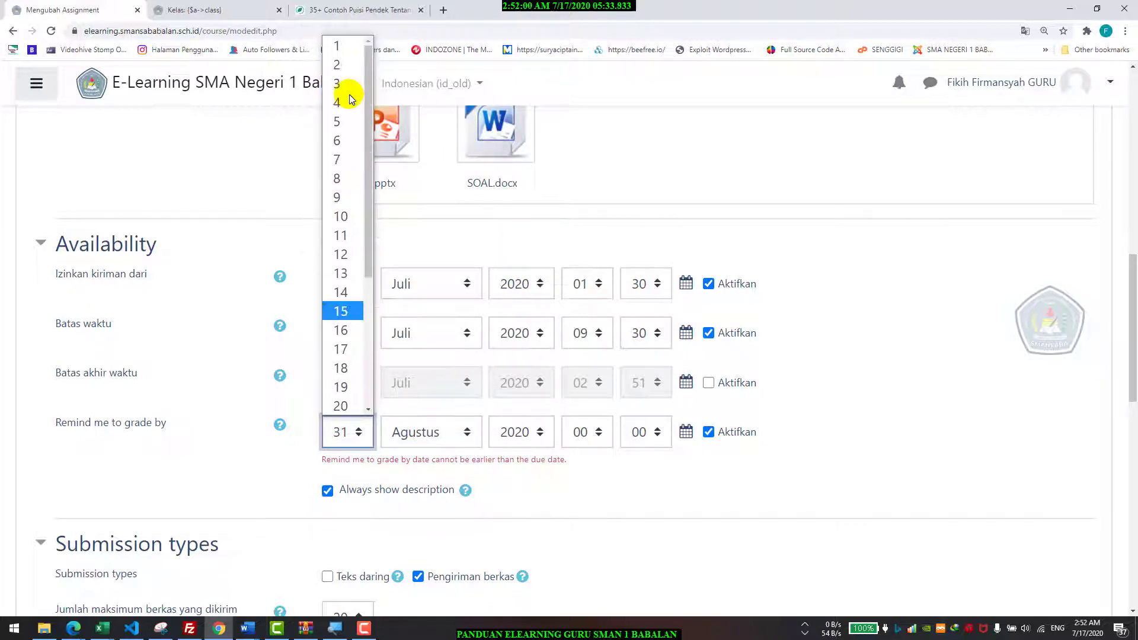
click(725, 431)
- Save the TUGAS assignment's settings and return to the course page
scroll(513, 468, down, 10)
scroll(514, 453, down, 5)
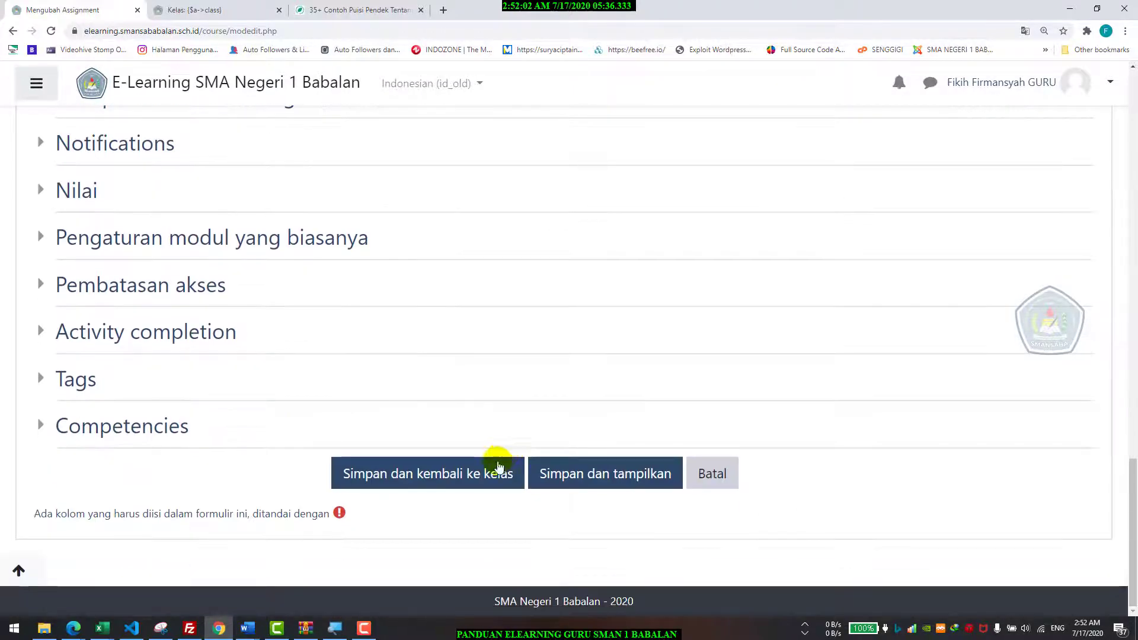
click(447, 472)
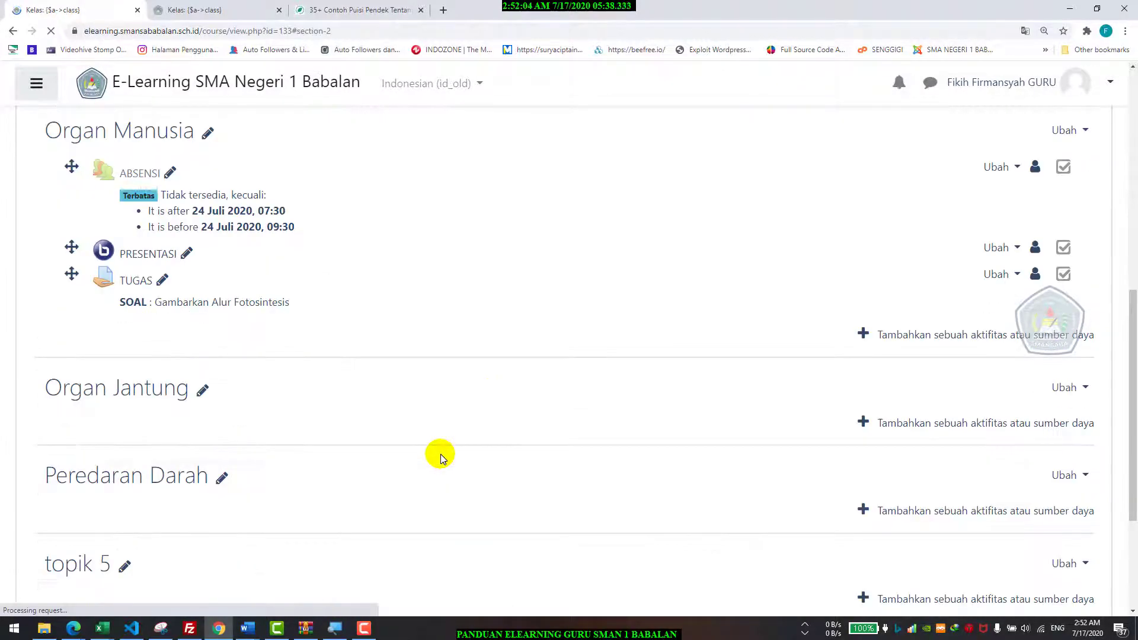
- Examine the duplicate option for Organ Manusia's ABSENSI activity and look over the course's filled and empty topics
scroll(181, 209, up, 2)
scroll(181, 208, up, 1)
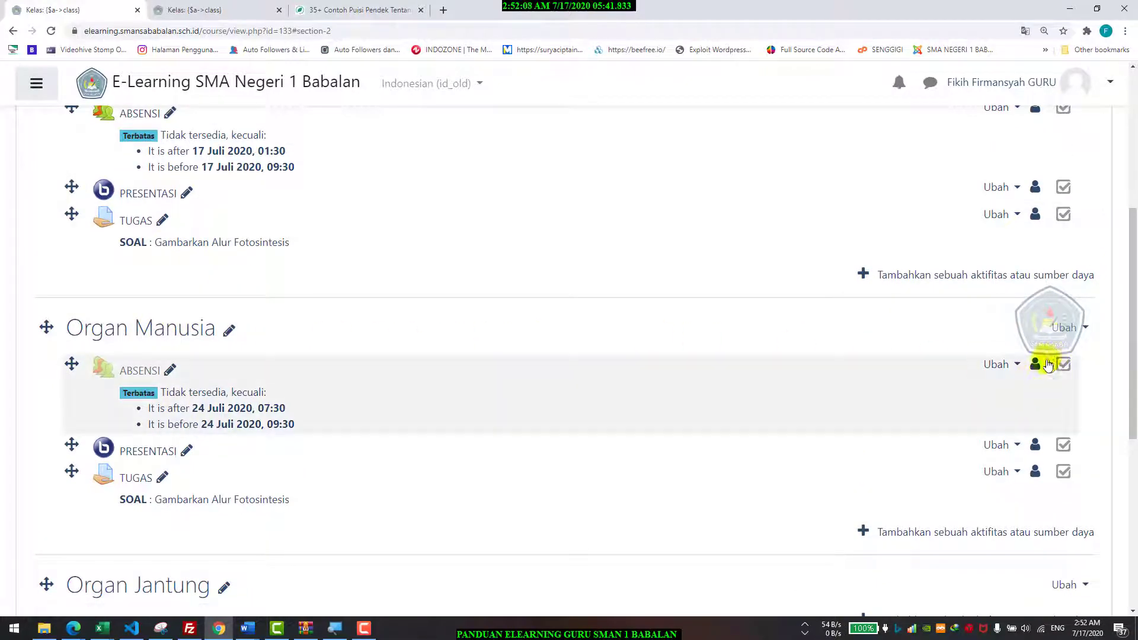
click(996, 364)
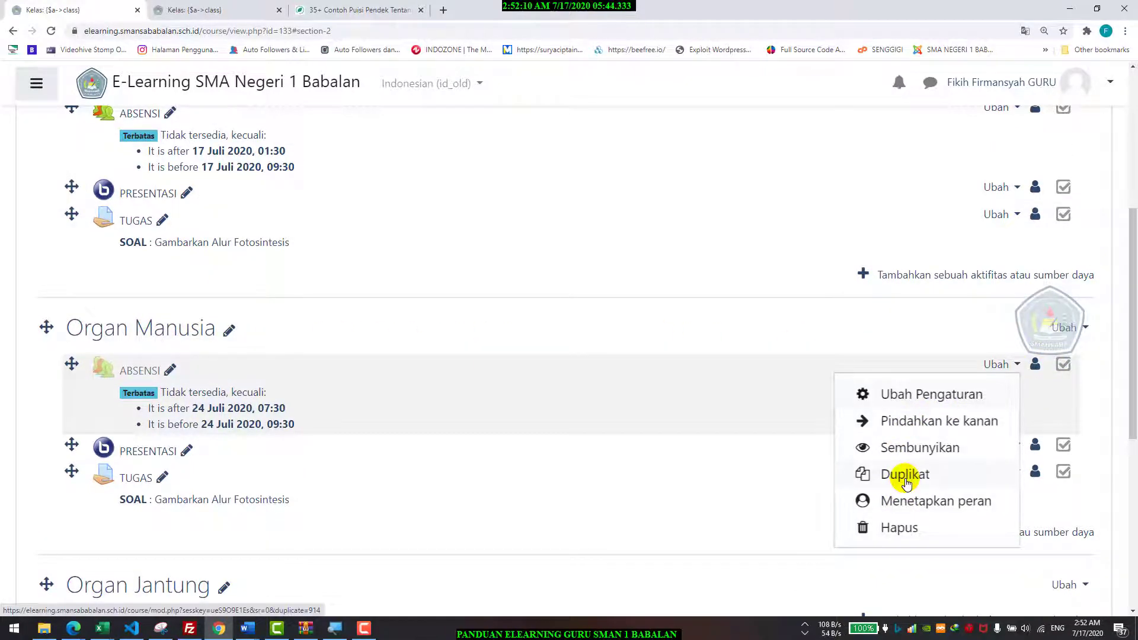
click(606, 459)
scroll(367, 393, down, 3)
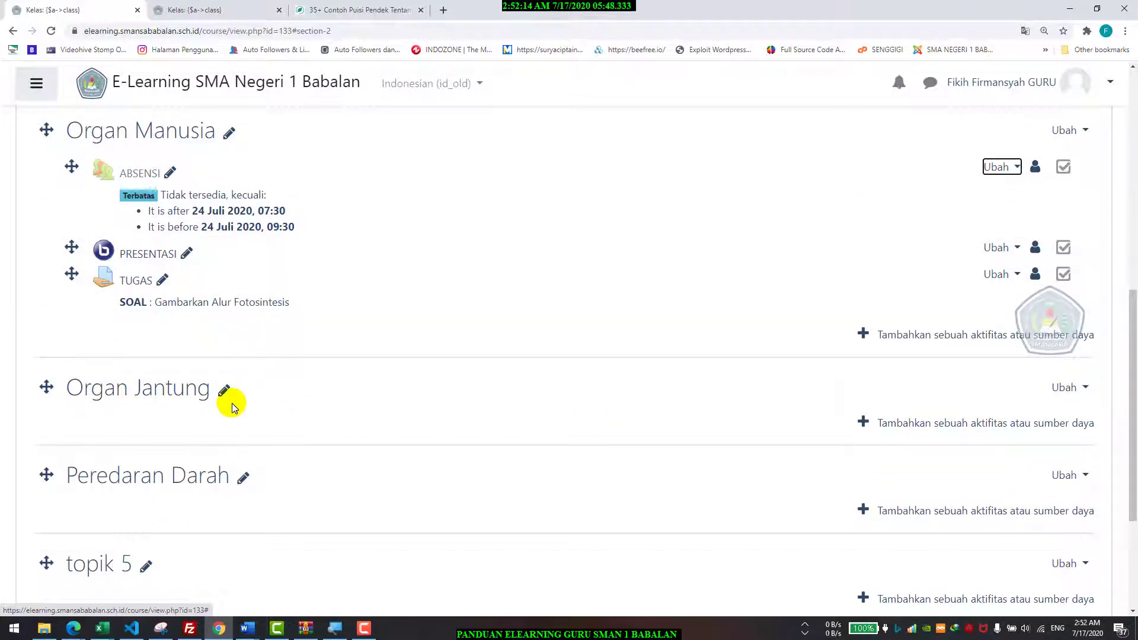
scroll(214, 436, down, 3)
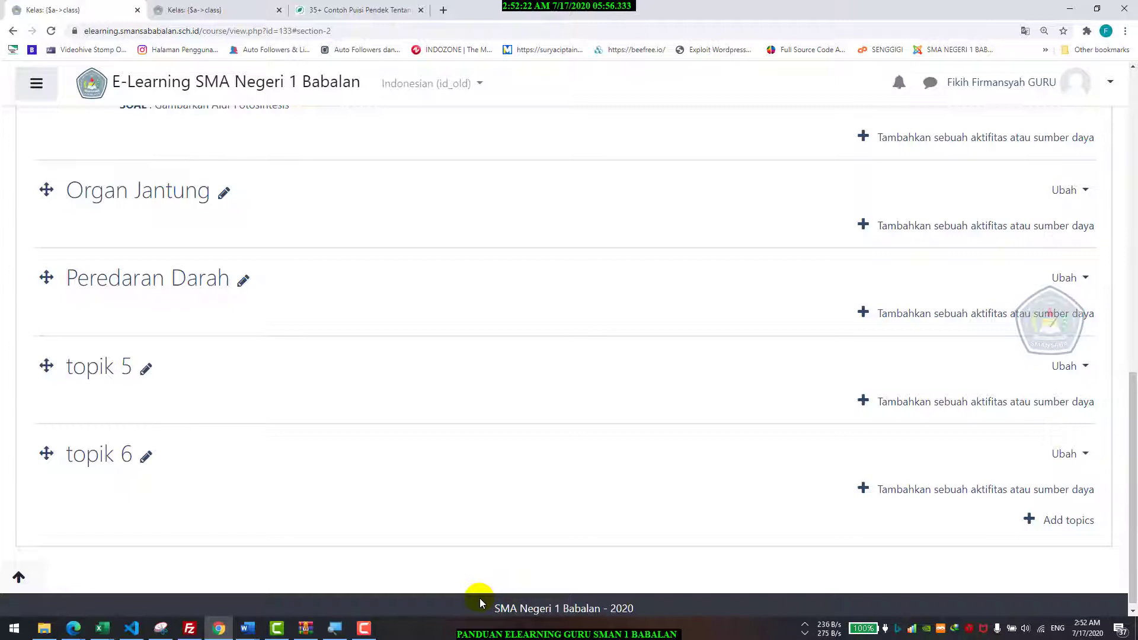
scroll(482, 508, up, 5)
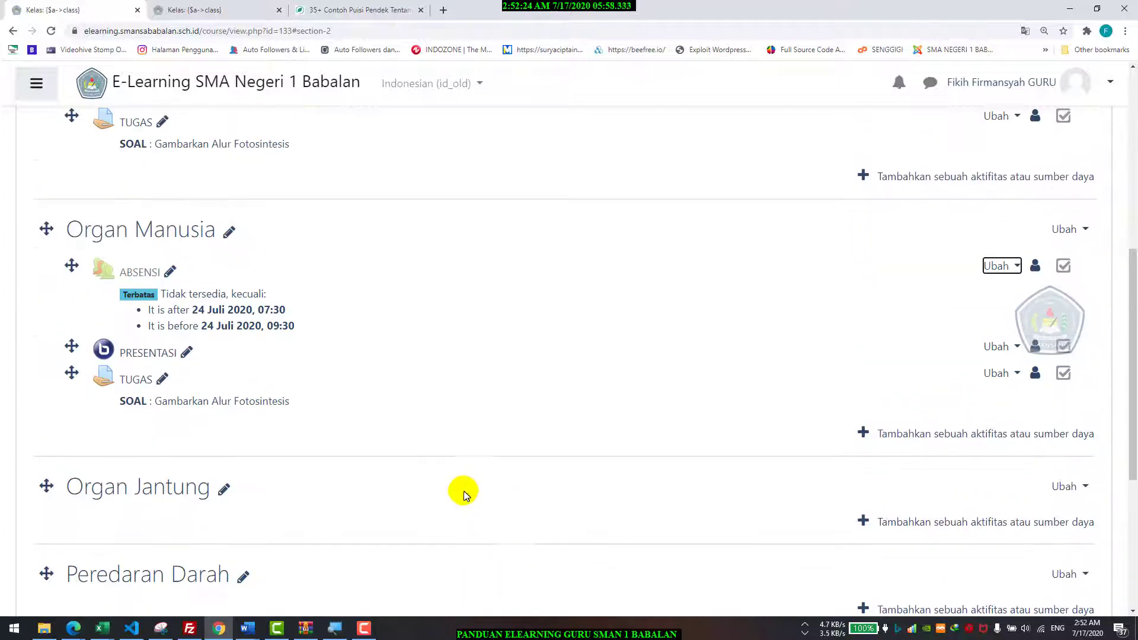
scroll(486, 468, down, 3)
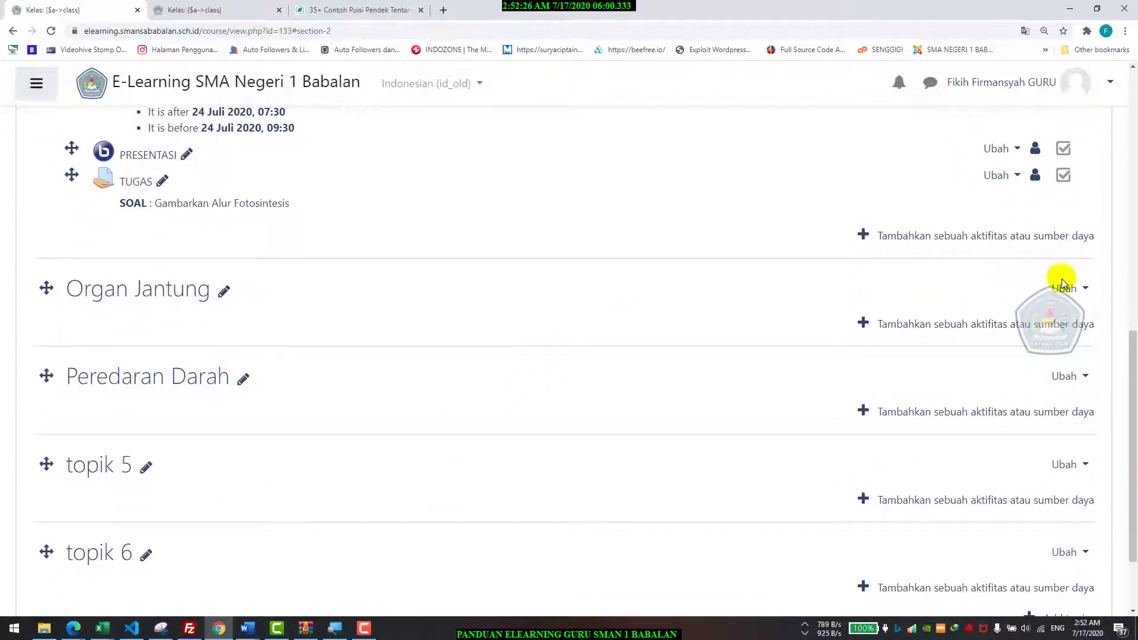
scroll(308, 311, up, 5)
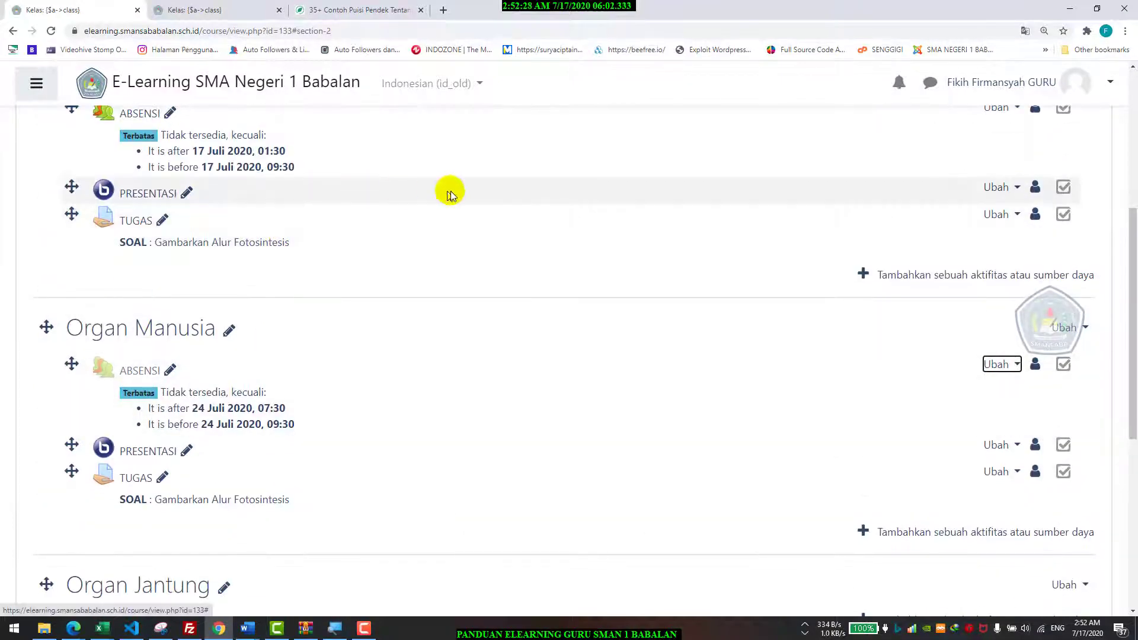
scroll(468, 216, up, 3)
scroll(220, 387, down, 2)
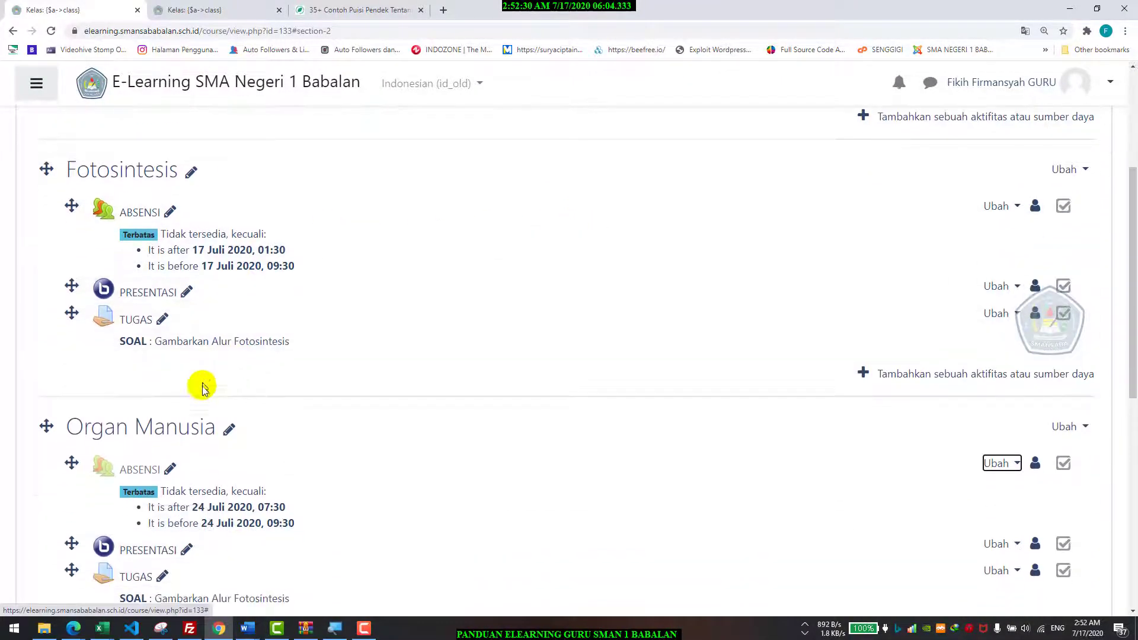
scroll(399, 322, up, 4)
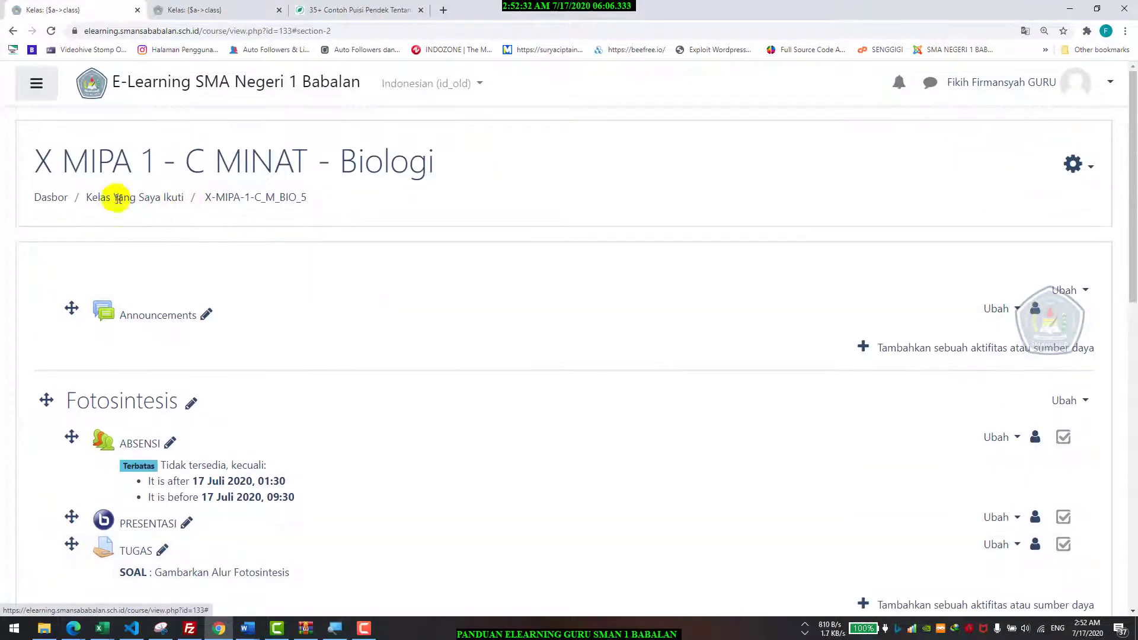
- Open the X MIPA 2 - C MINAT - Biologi course from the dashboard's recently accessed courses
click(64, 205)
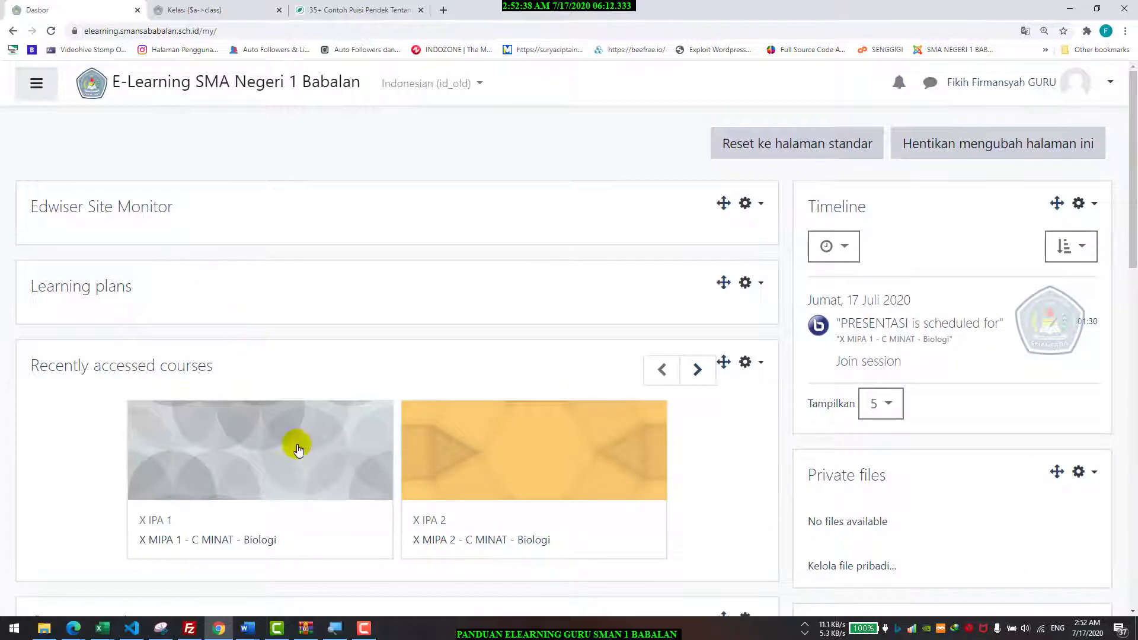
scroll(297, 438, down, 3)
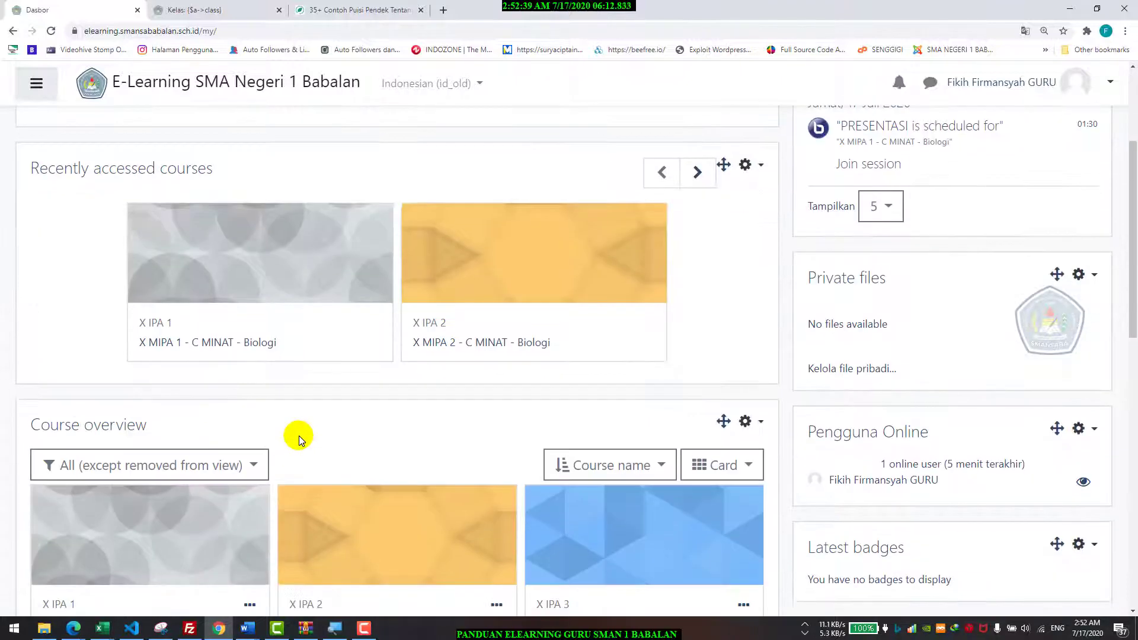
click(476, 277)
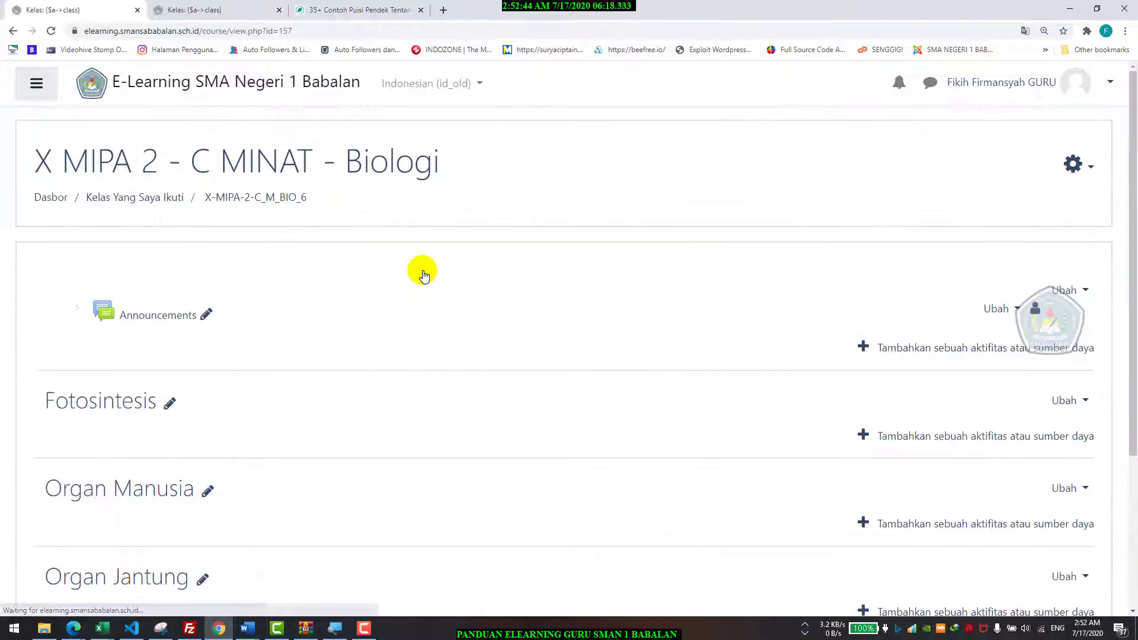
- Look over the topics of X MIPA 2 - C MINAT - Biologi and start an import into this course
scroll(421, 279, down, 2)
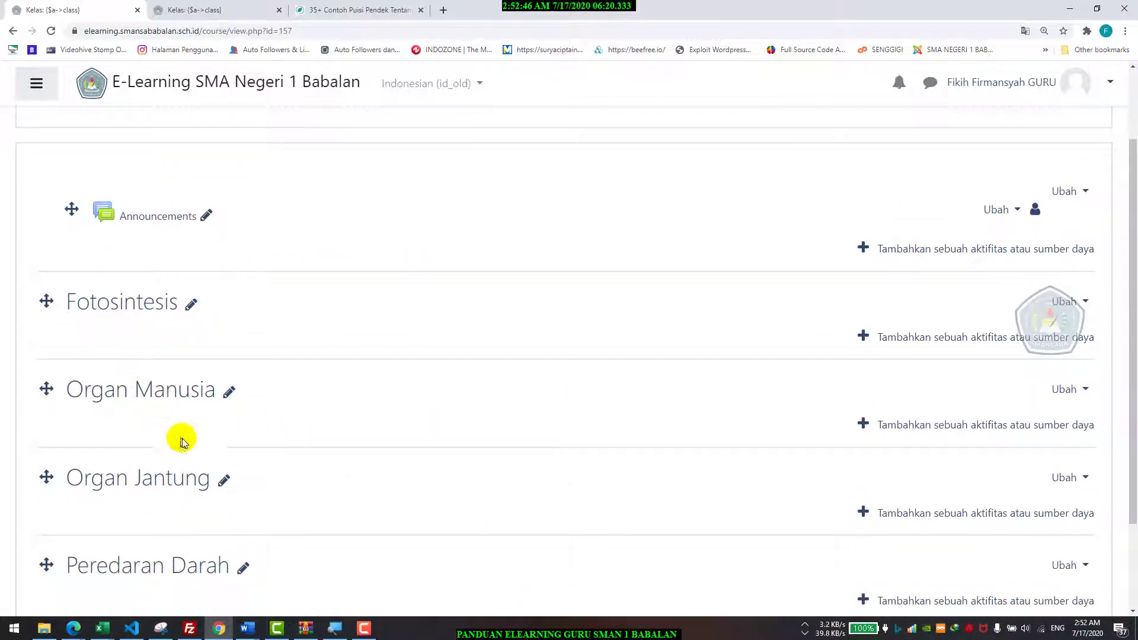
scroll(132, 387, down, 2)
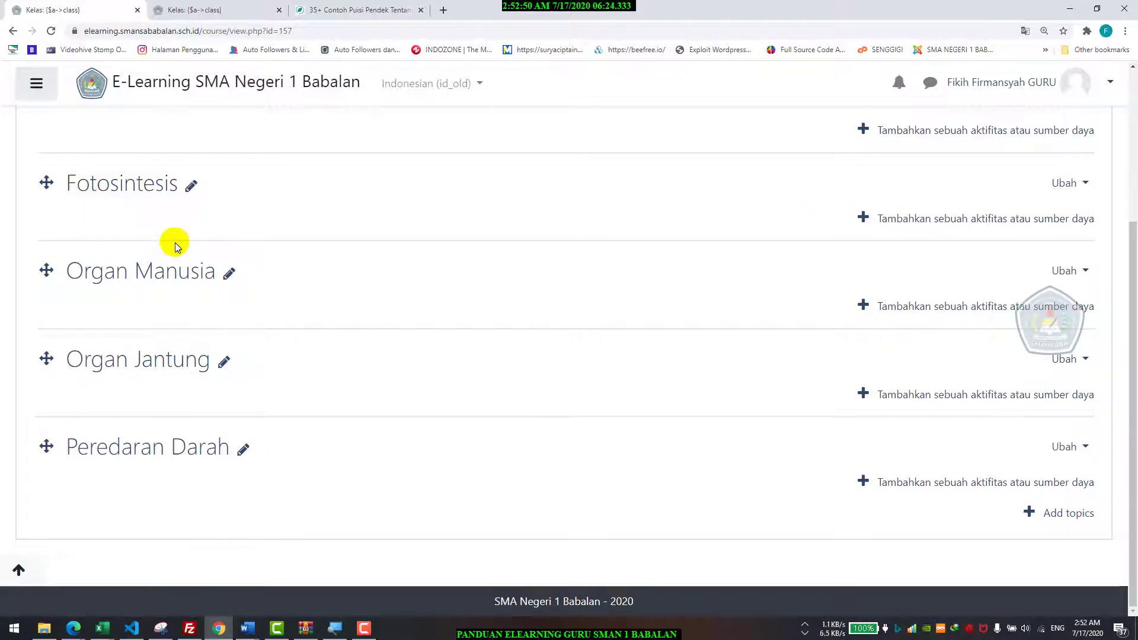
scroll(176, 243, up, 2)
scroll(541, 196, up, 2)
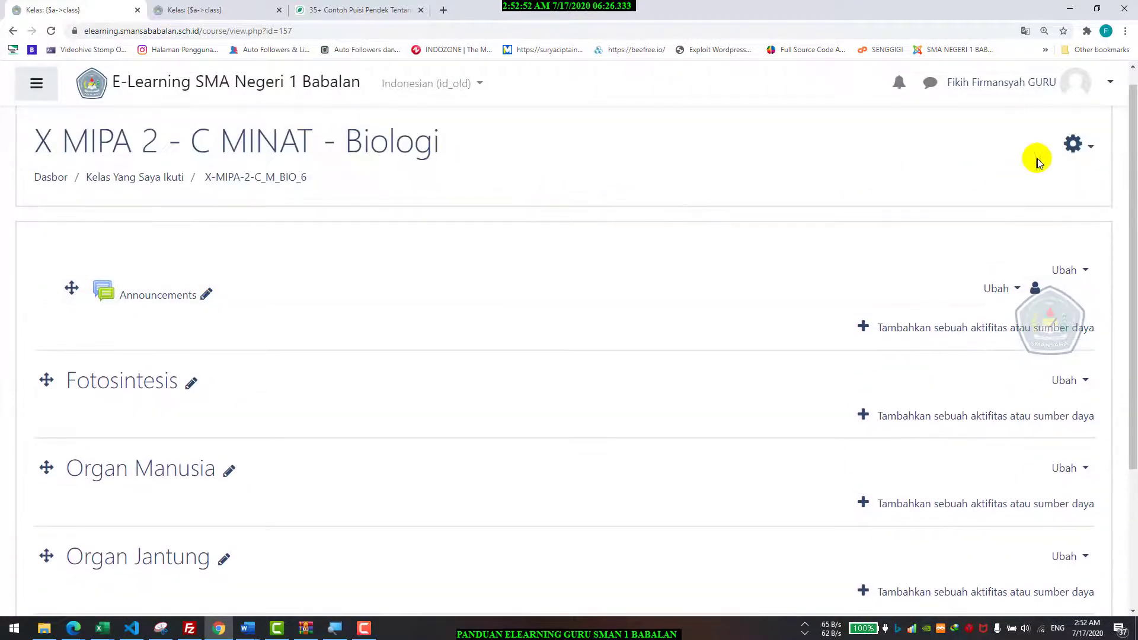
click(1096, 150)
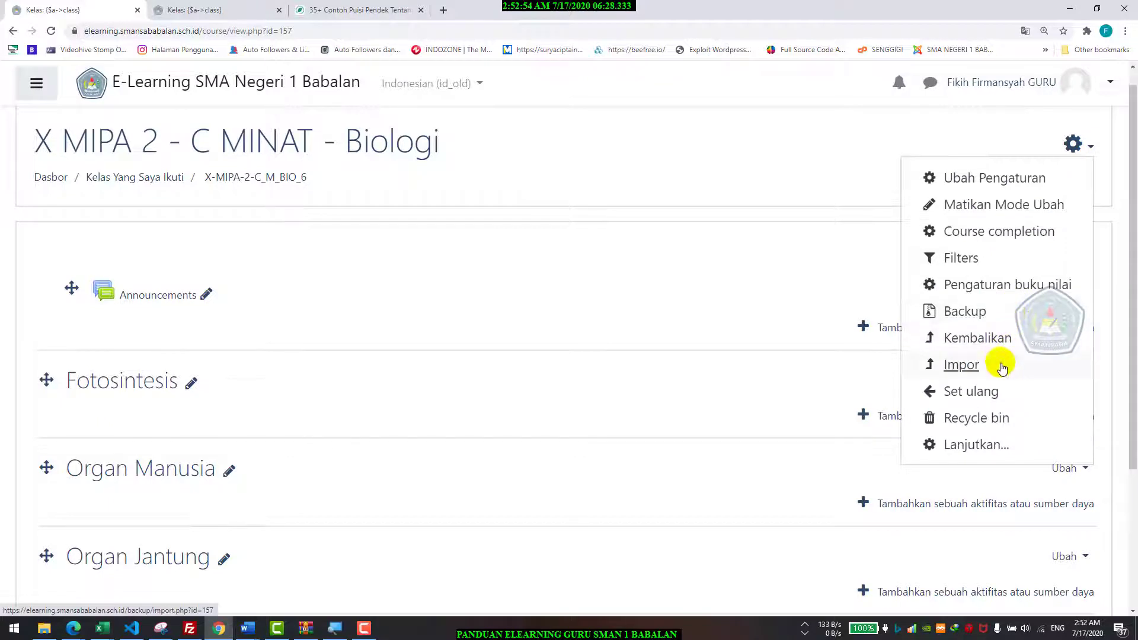
click(1074, 142)
click(1073, 142)
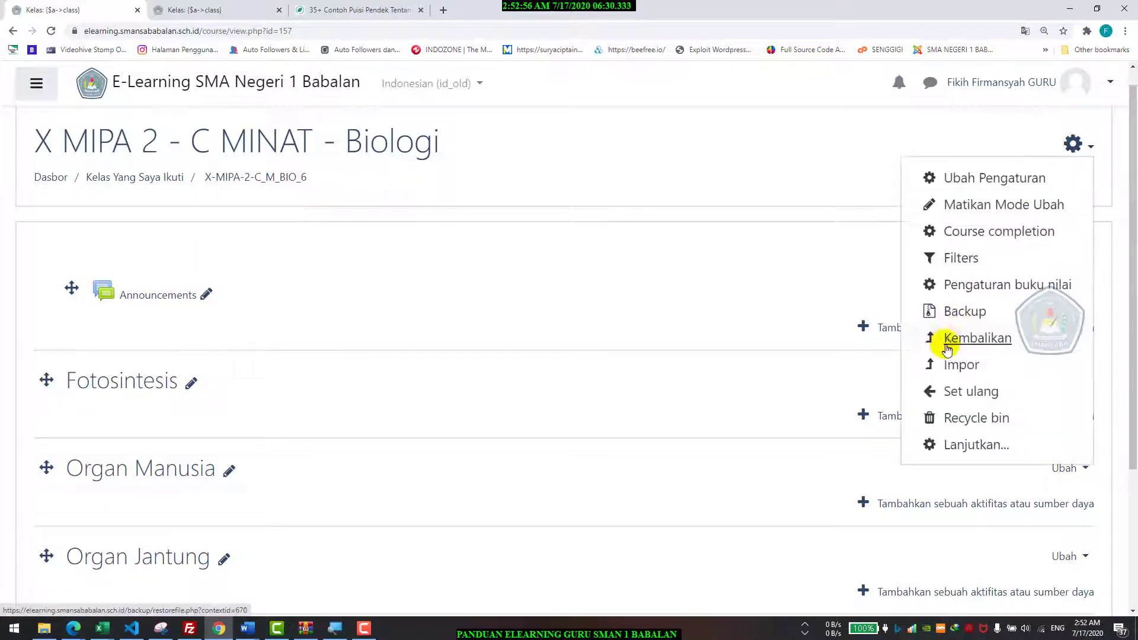
click(946, 380)
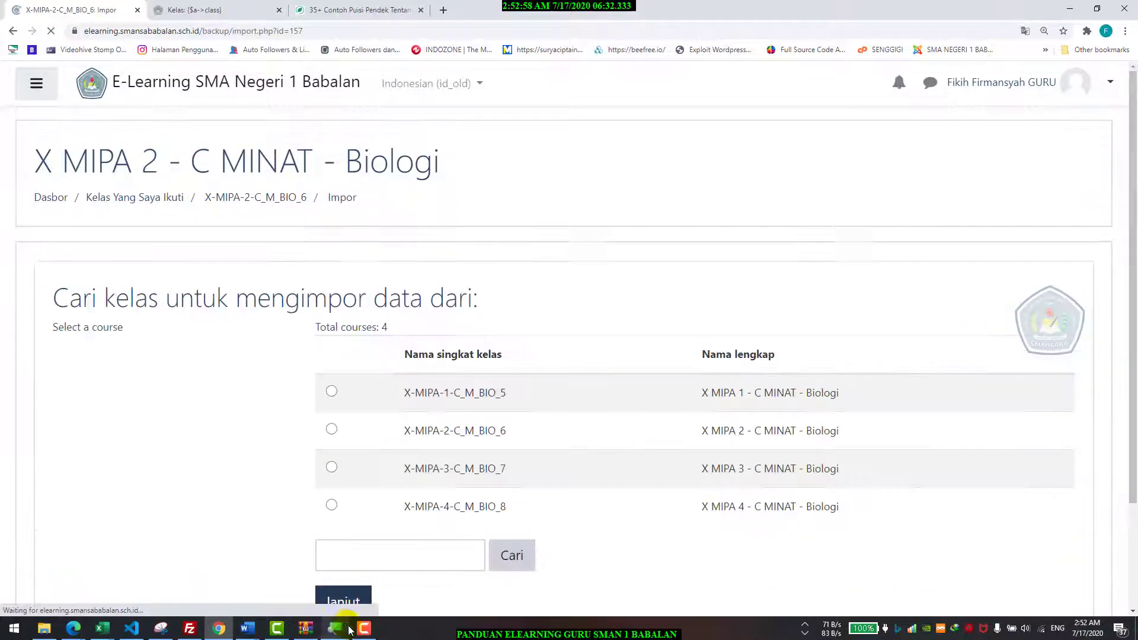
click(352, 629)
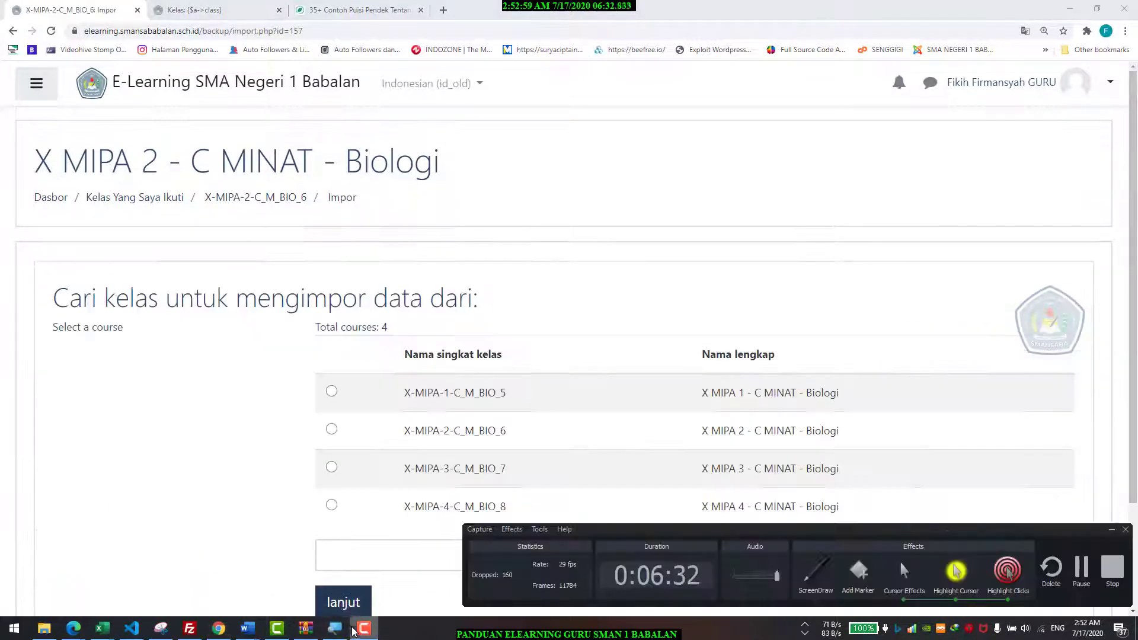
click(1112, 531)
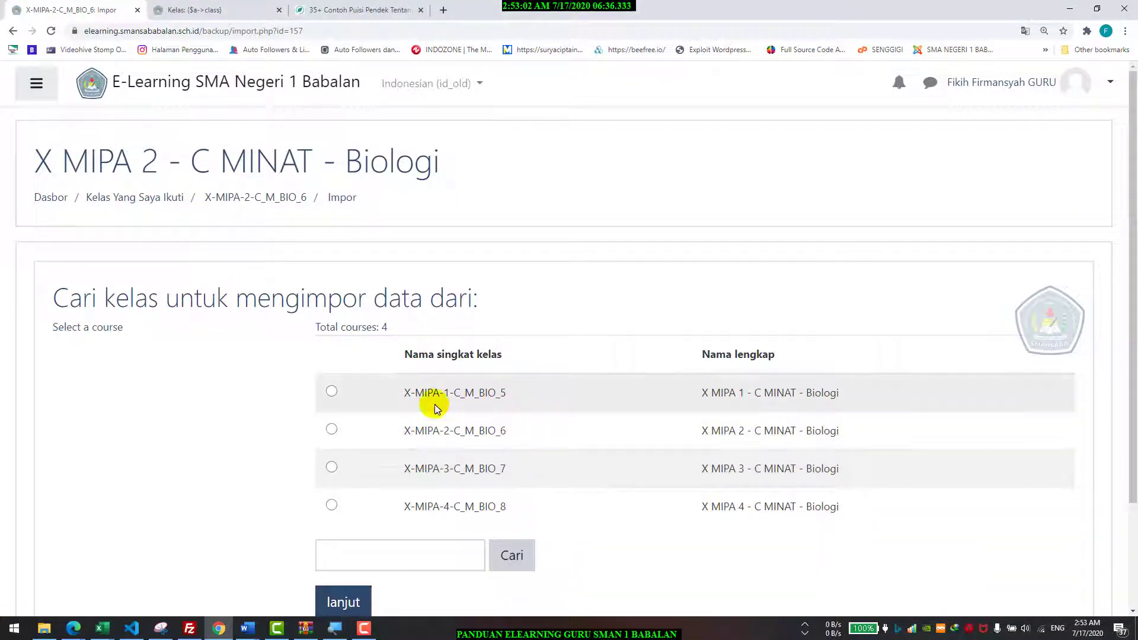
- Choose X-MIPA-1-C_M_BIO_5 as the course to import from and continue to the import settings
click(332, 391)
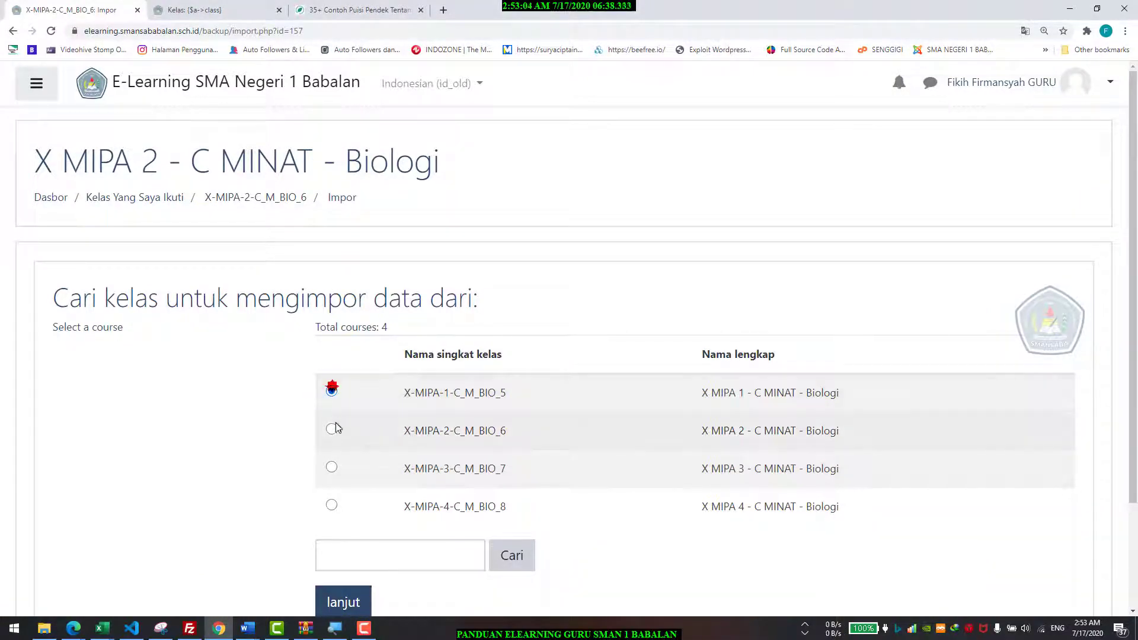
scroll(334, 456, down, 2)
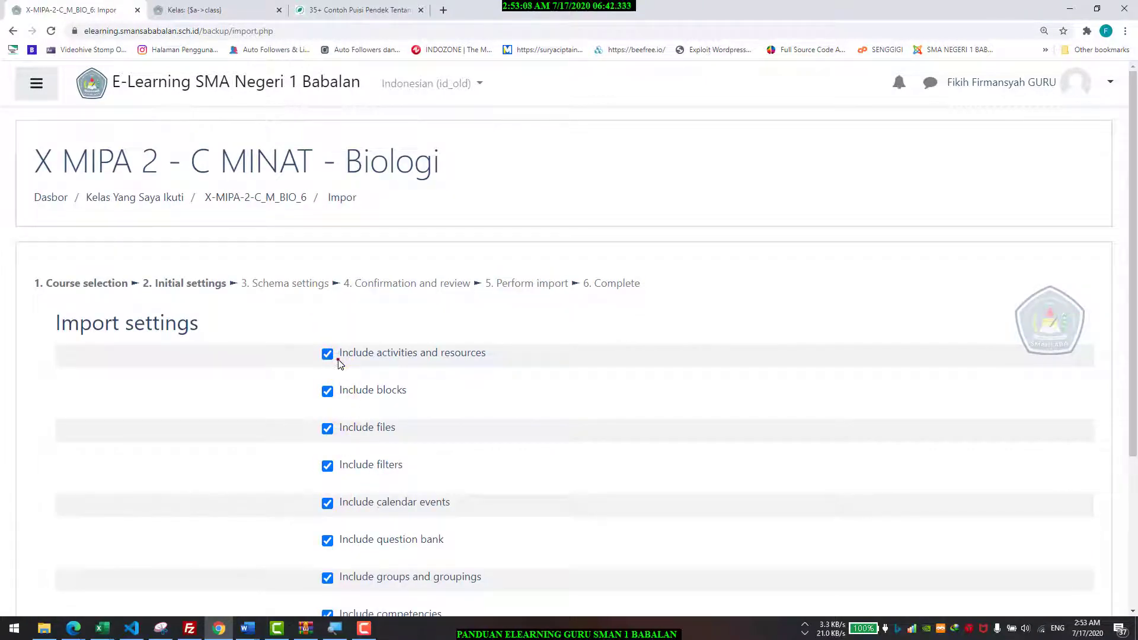
click(328, 392)
scroll(332, 396, down, 4)
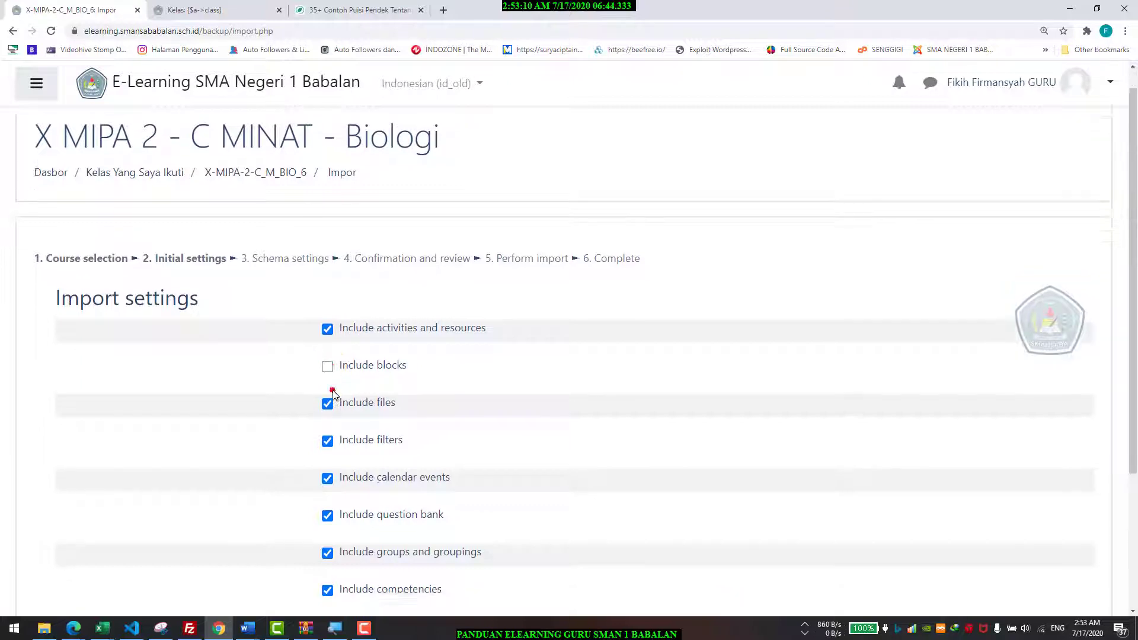
scroll(333, 379, up, 2)
scroll(335, 385, up, 1)
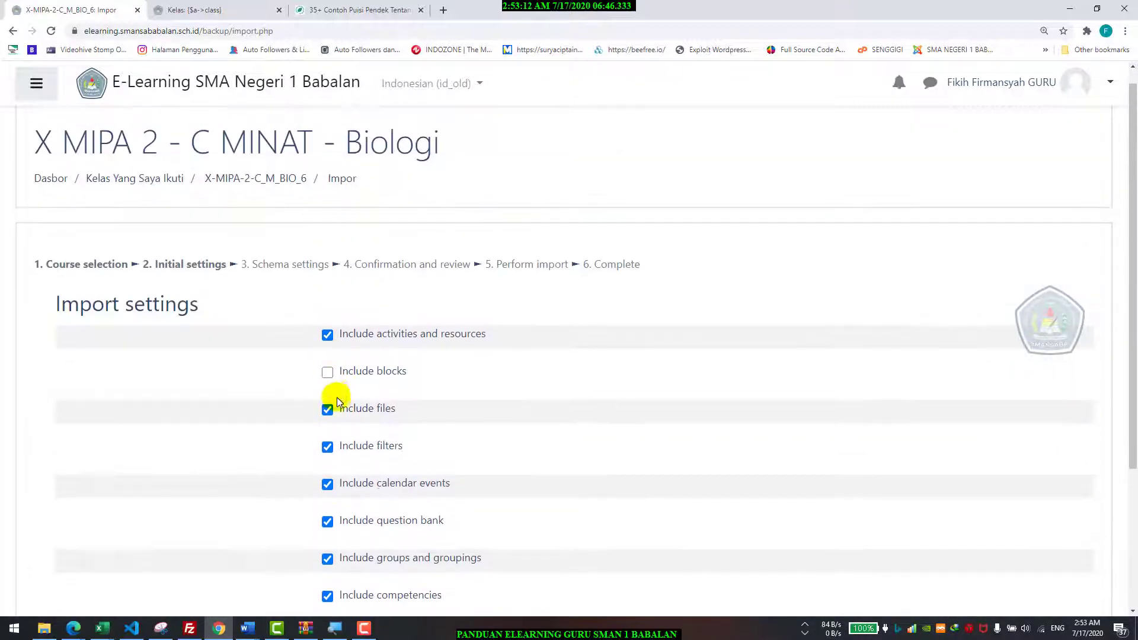
click(351, 419)
click(355, 374)
- Exclude filters, calendar events, question bank, groups and groupings, competencies and custom fields from the import, and continue to the schema settings
scroll(368, 440, down, 2)
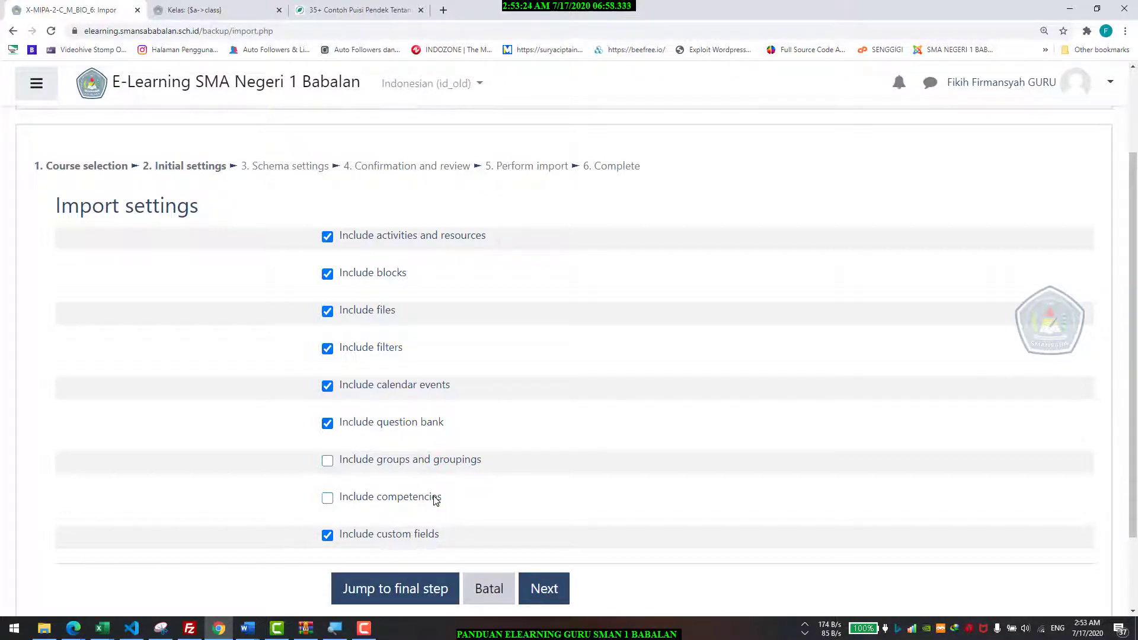
drag(439, 534, 432, 519)
click(407, 442)
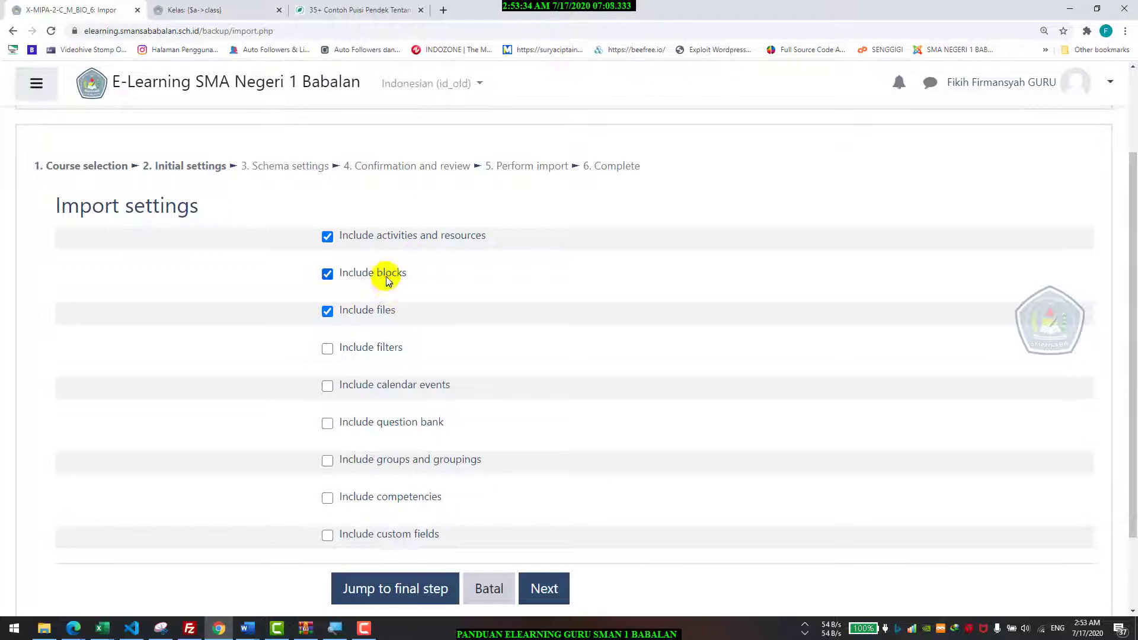
click(545, 589)
- Try excluding the Fotosintesis topic from the import in the schema settings and check the other listed topics
scroll(515, 499, down, 5)
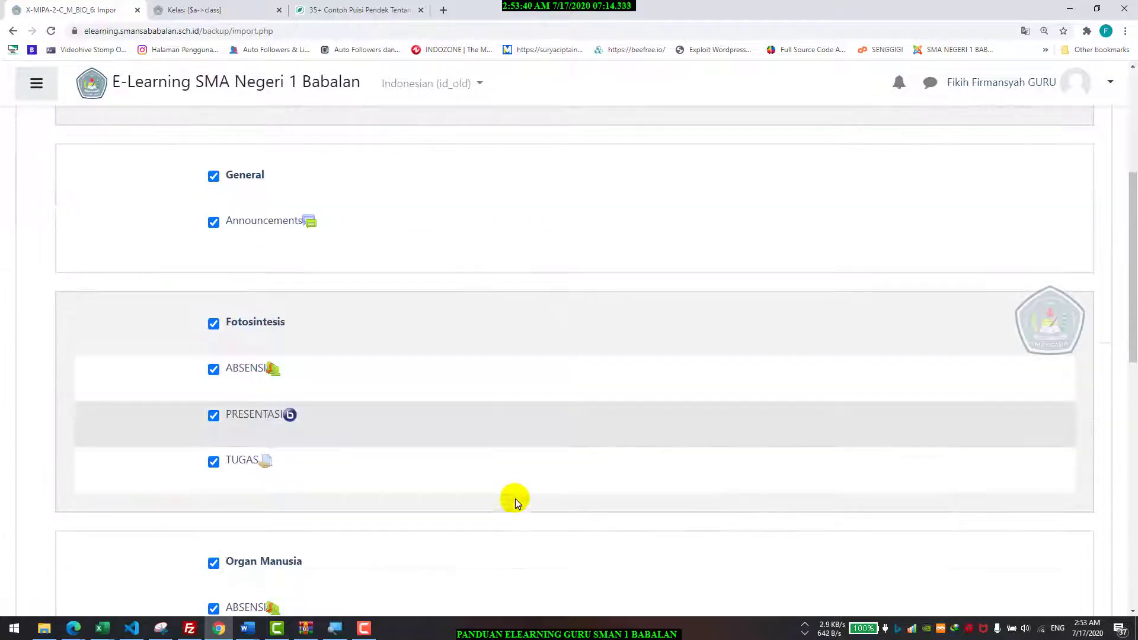
scroll(456, 429, down, 2)
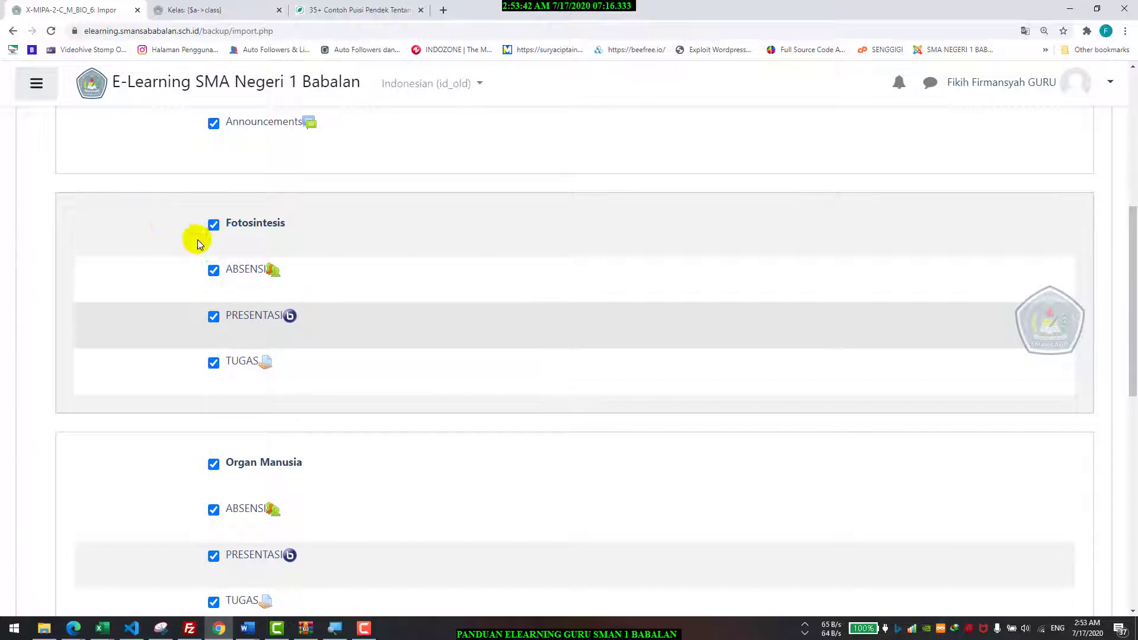
scroll(196, 237, up, 3)
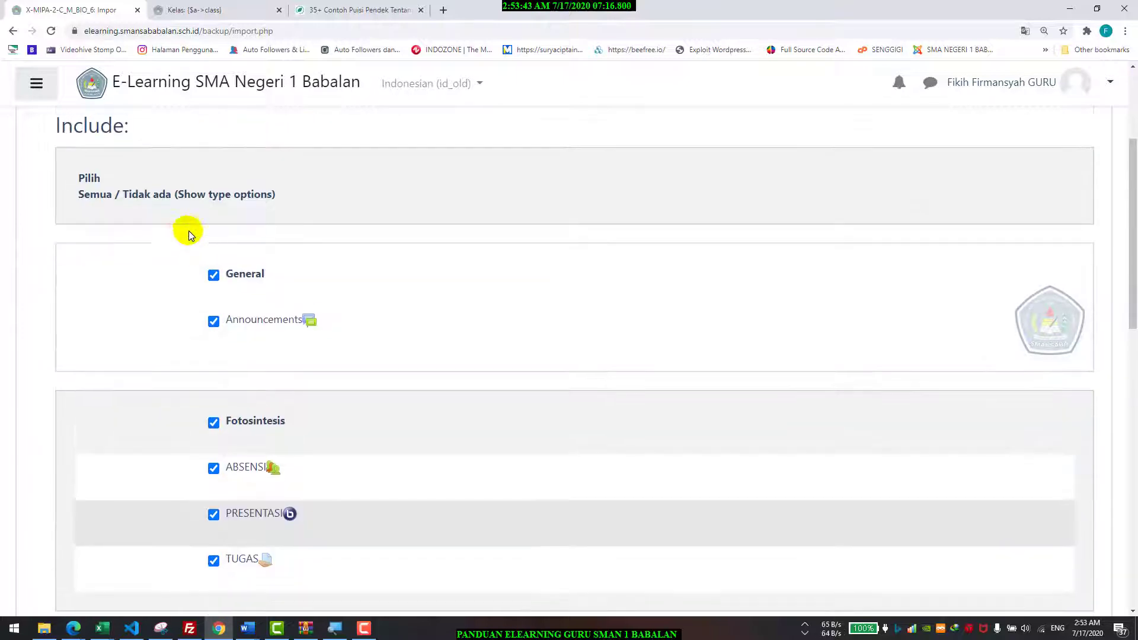
click(213, 277)
click(214, 422)
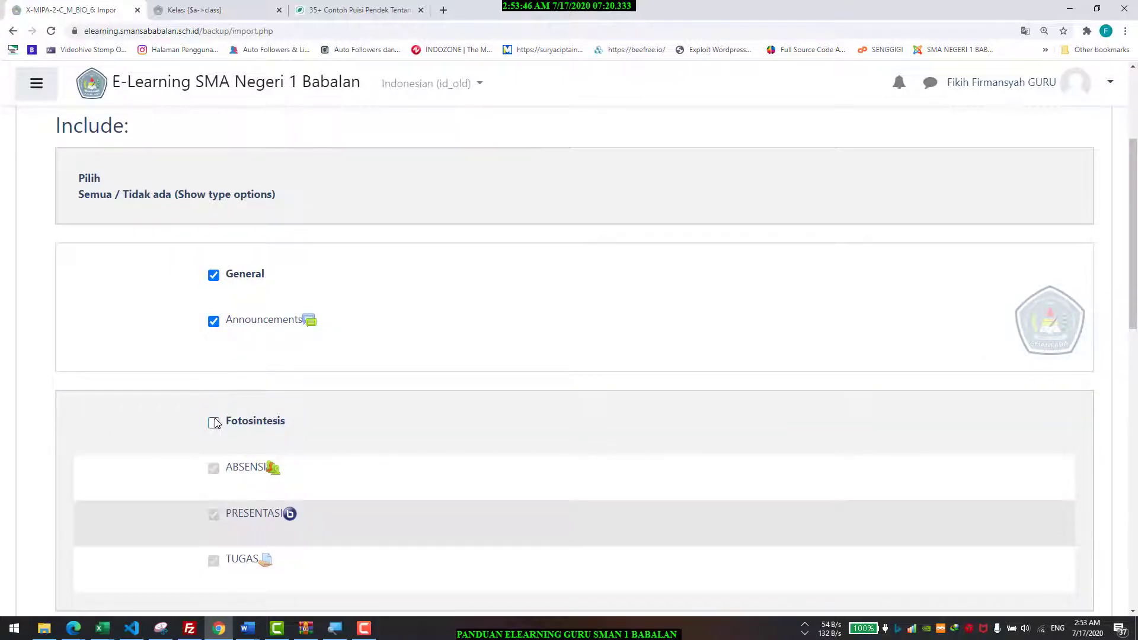
scroll(215, 422, down, 12)
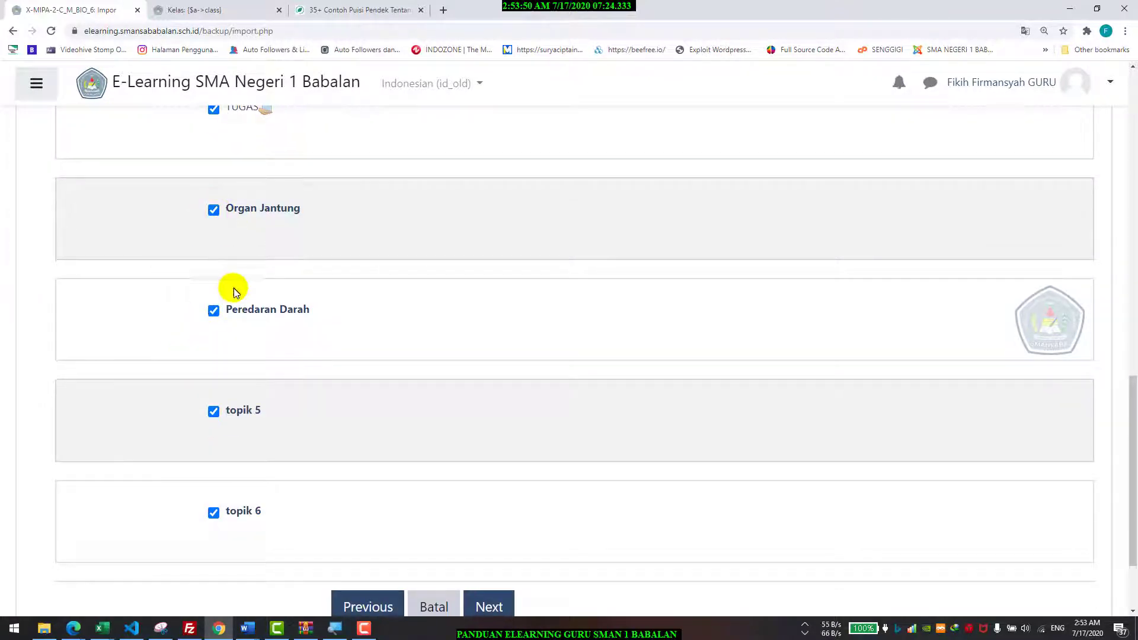
scroll(234, 288, down, 2)
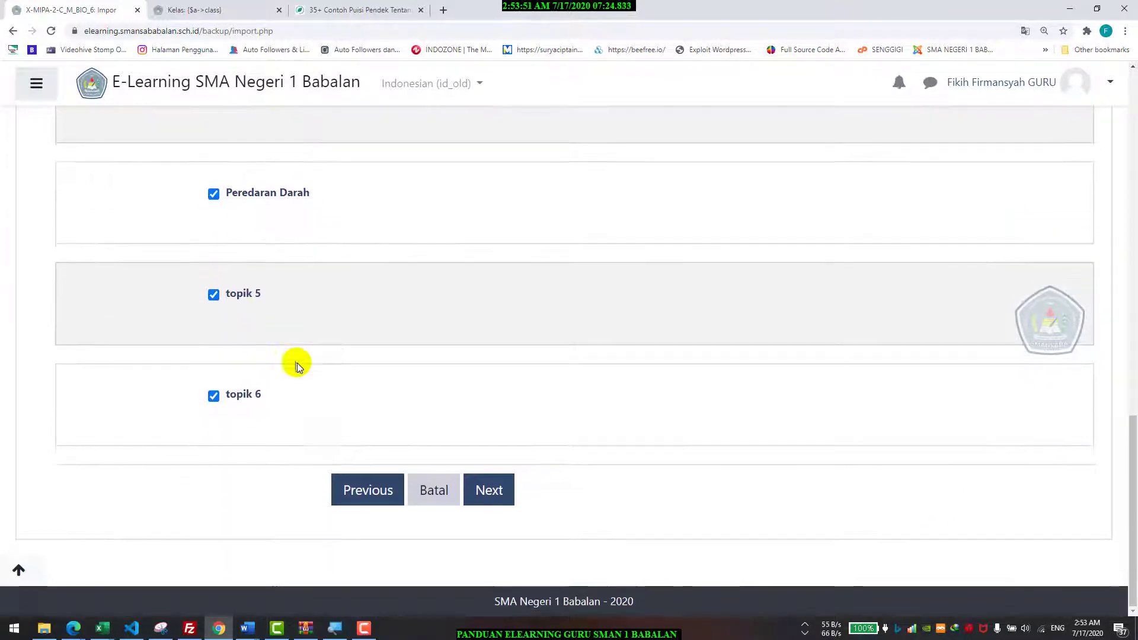
- Go back to the initial import settings, include every content type, and continue to the schema settings
click(349, 486)
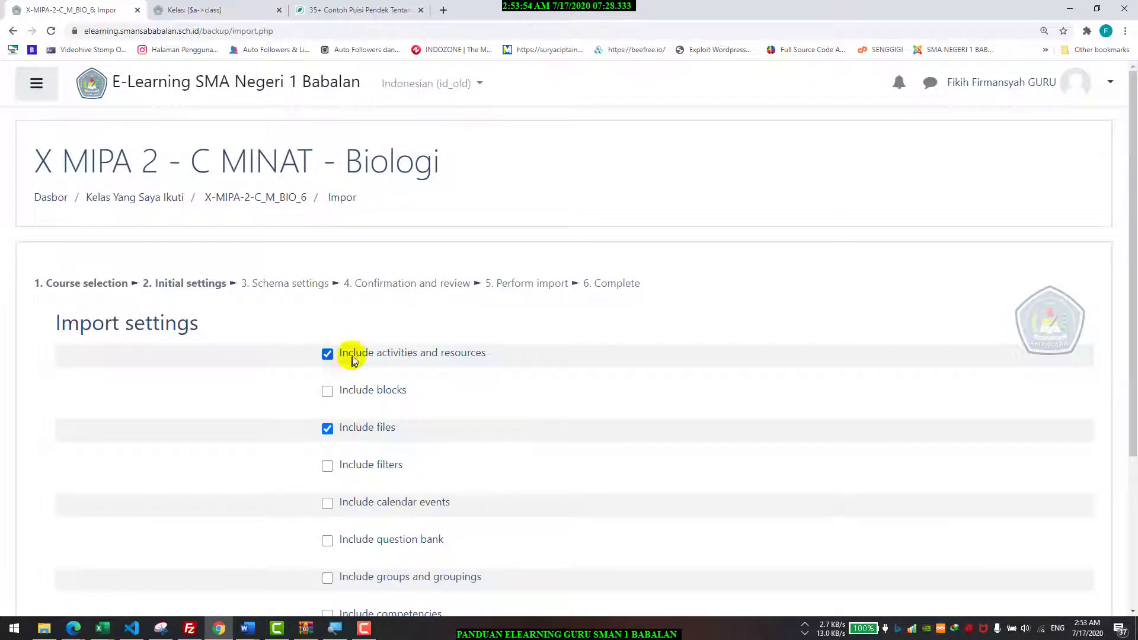
scroll(351, 360, down, 3)
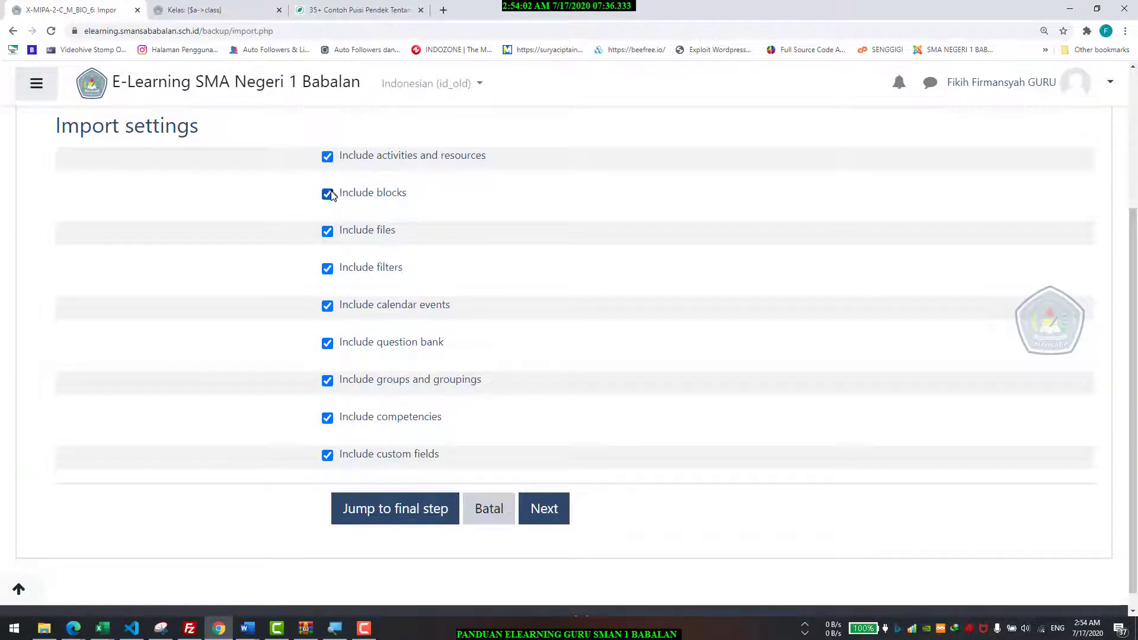
click(525, 495)
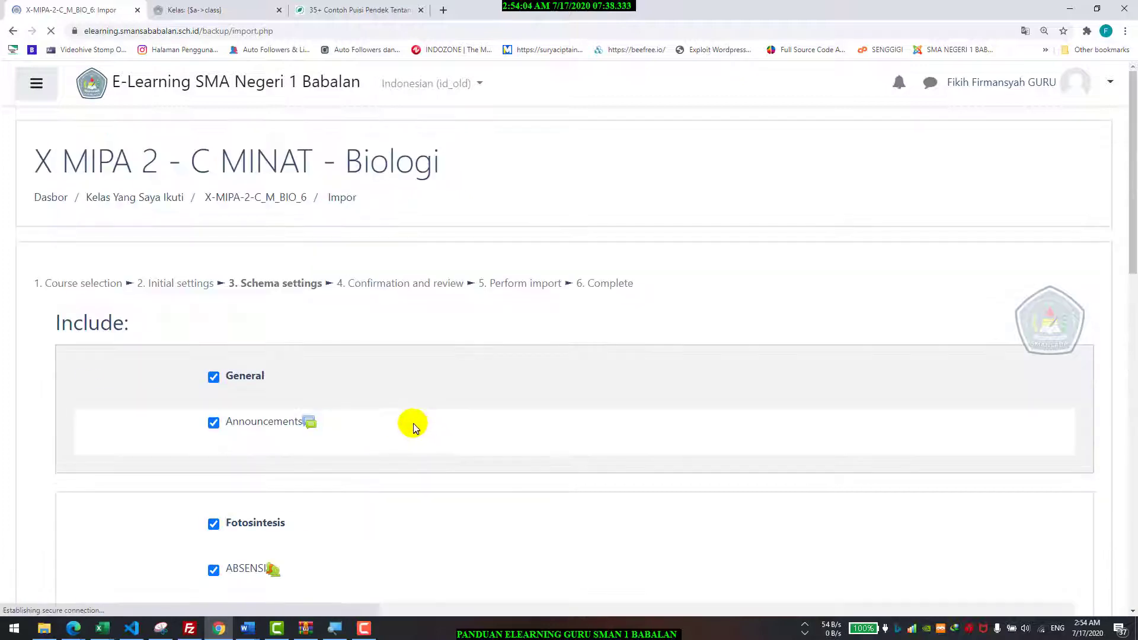
- Exclude the topics Organ Jantung, Peredaran Darah, topik 5 and topik 6 from the import and continue to the confirmation
scroll(224, 325, down, 7)
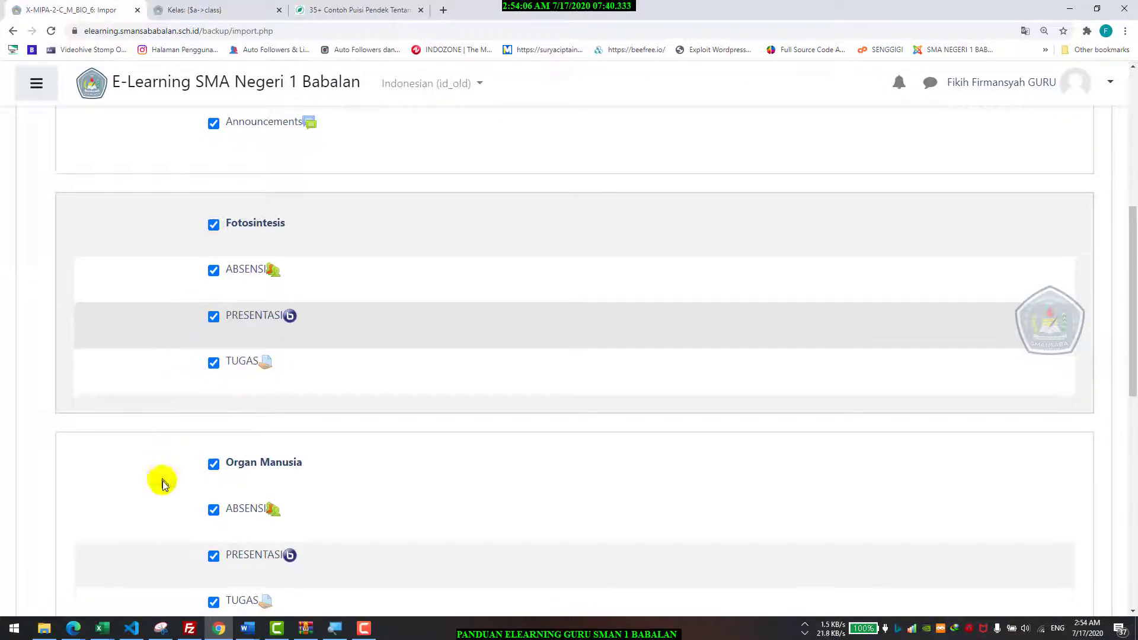
scroll(255, 379, down, 5)
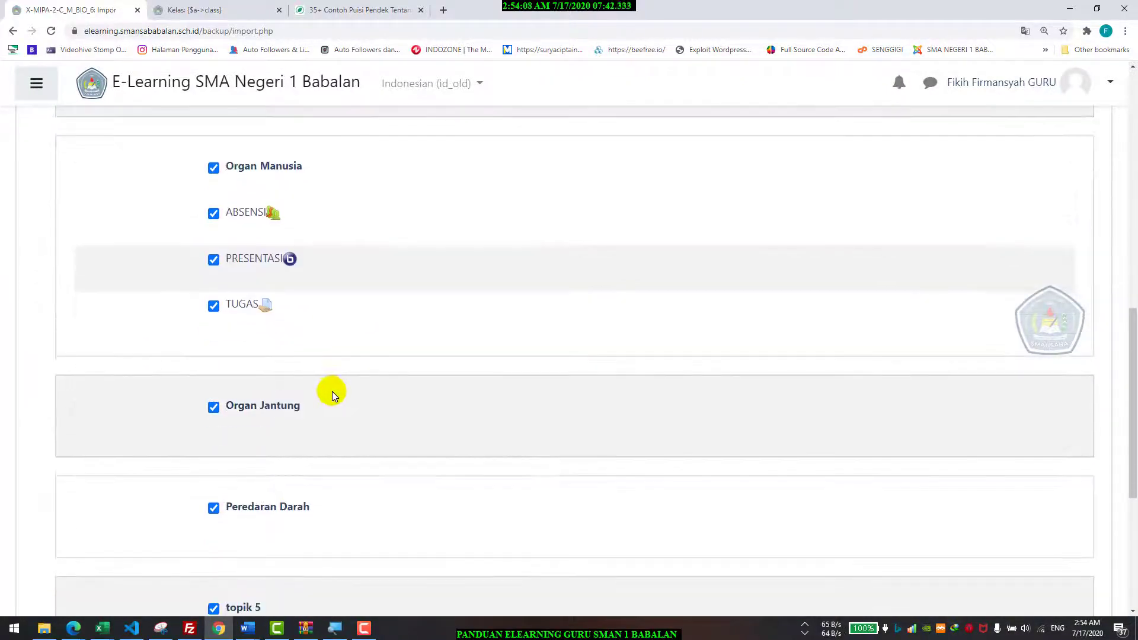
scroll(271, 370, down, 2)
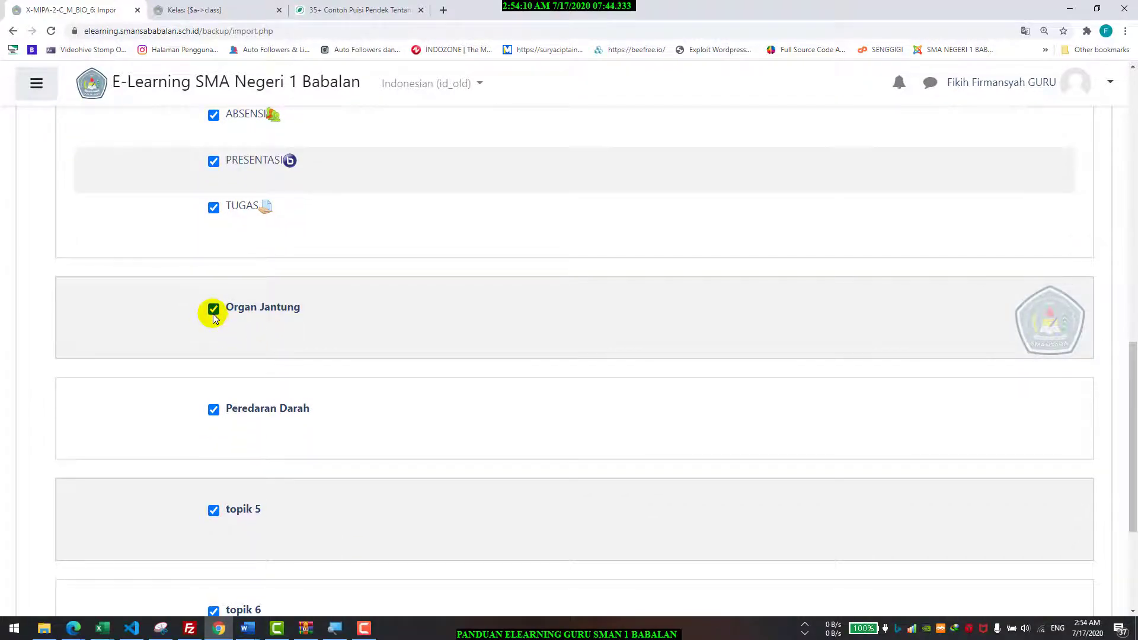
scroll(213, 318, down, 4)
scroll(190, 255, up, 2)
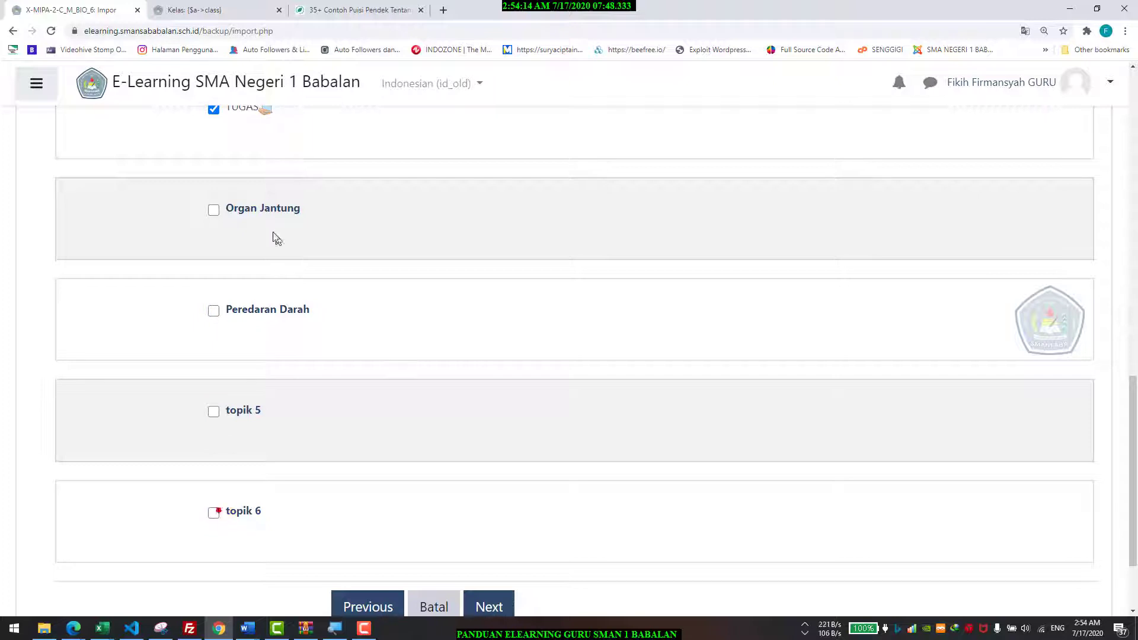
click(472, 601)
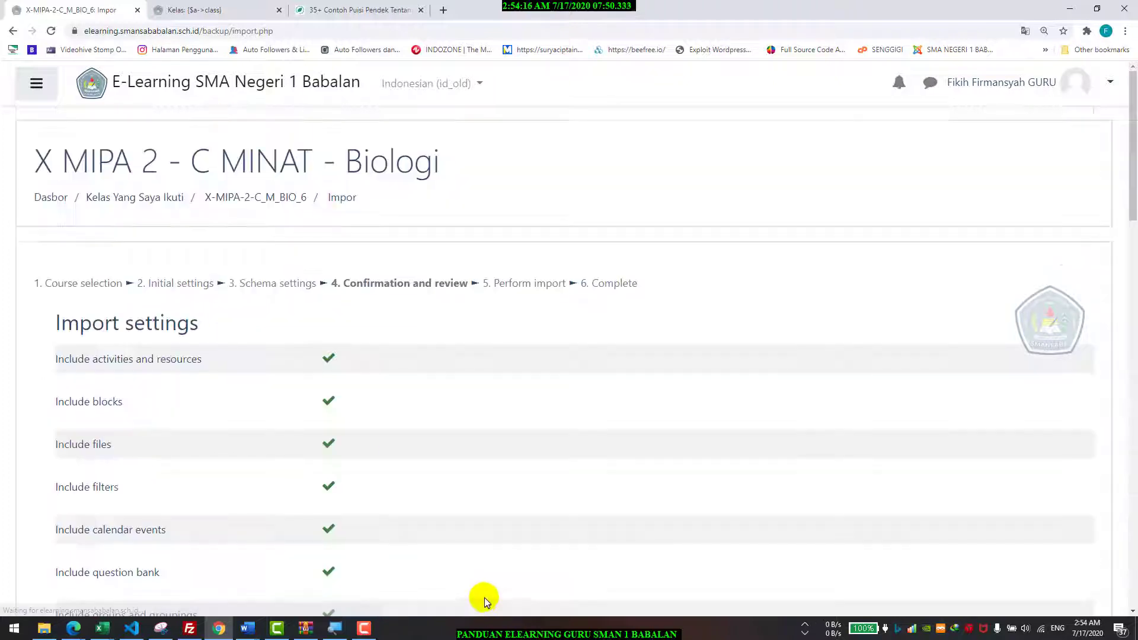
- Review the import selections, perform the import, and return to the X MIPA 2 - C MINAT - Biologi course
scroll(347, 394, down, 18)
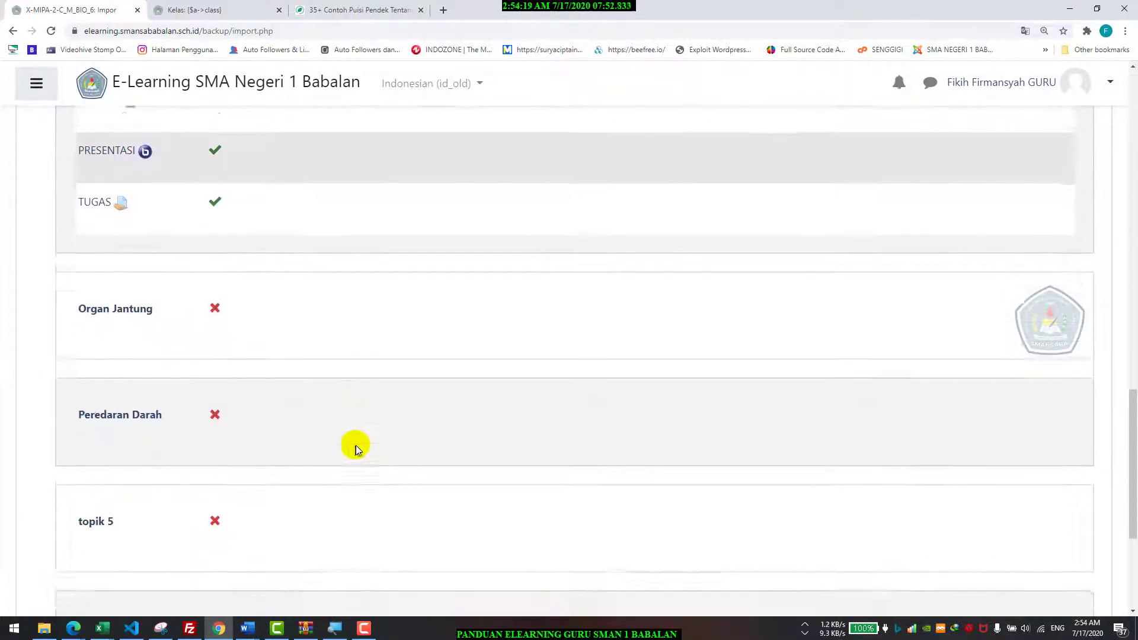
scroll(356, 446, down, 3)
click(536, 525)
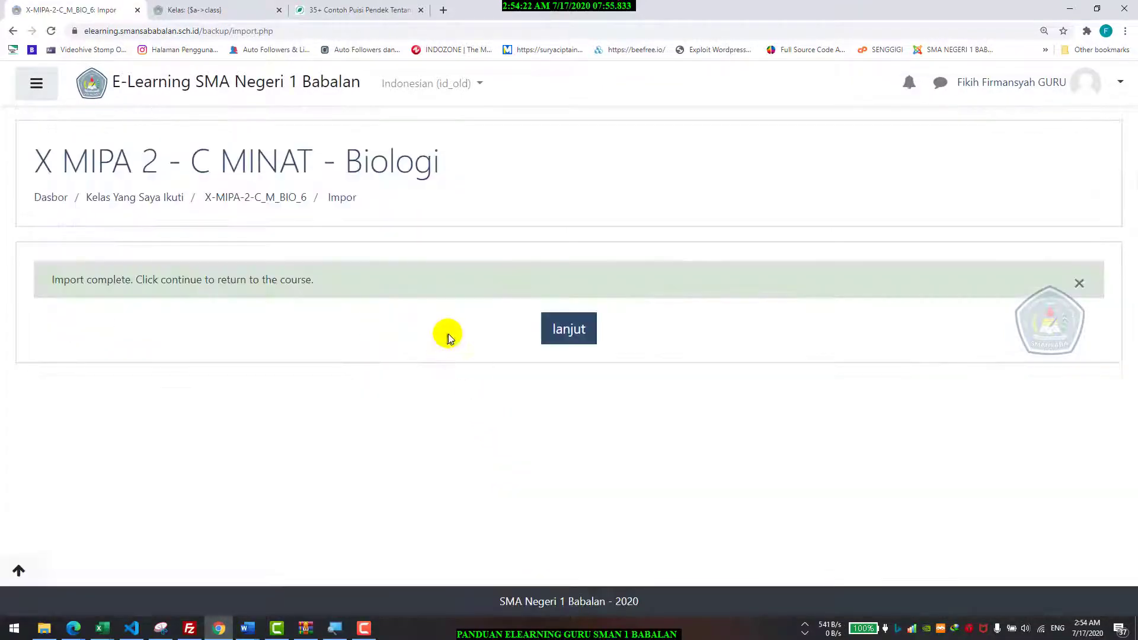
click(559, 329)
- Look over the imported topics and delete the second, duplicate Announcements forum from the general section
scroll(184, 407, down, 10)
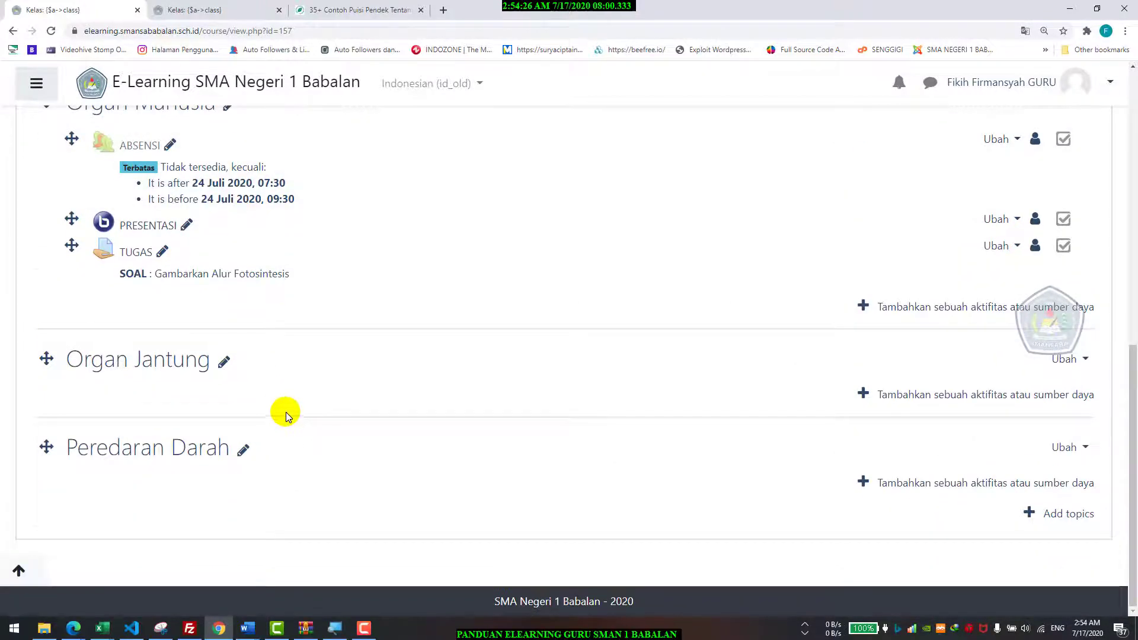
scroll(285, 410, up, 8)
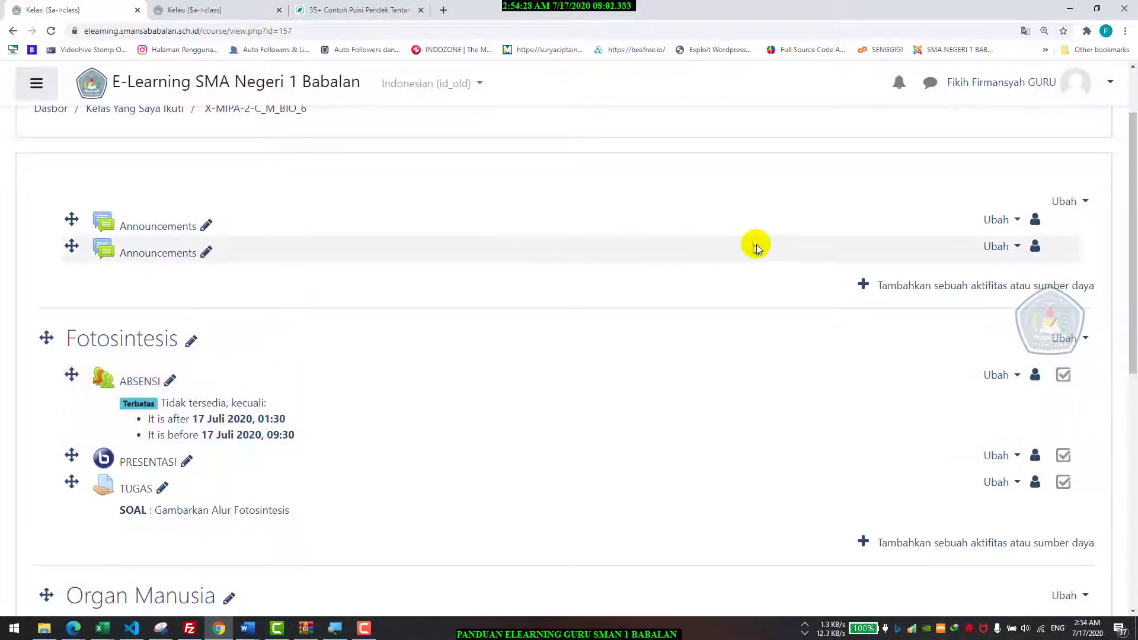
click(999, 246)
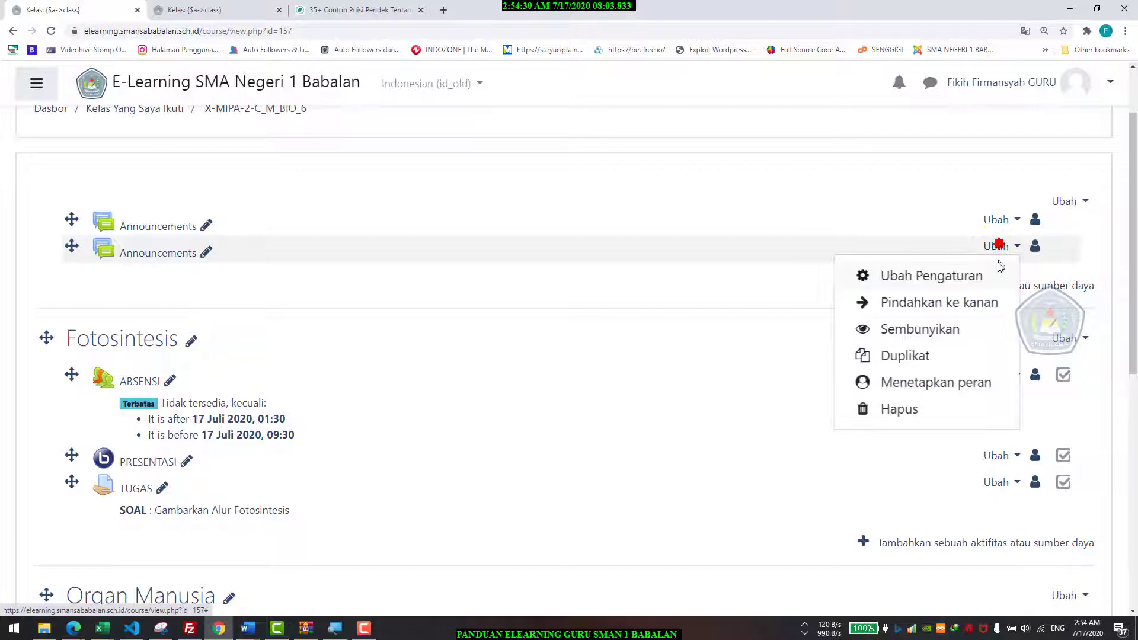
click(941, 409)
click(483, 427)
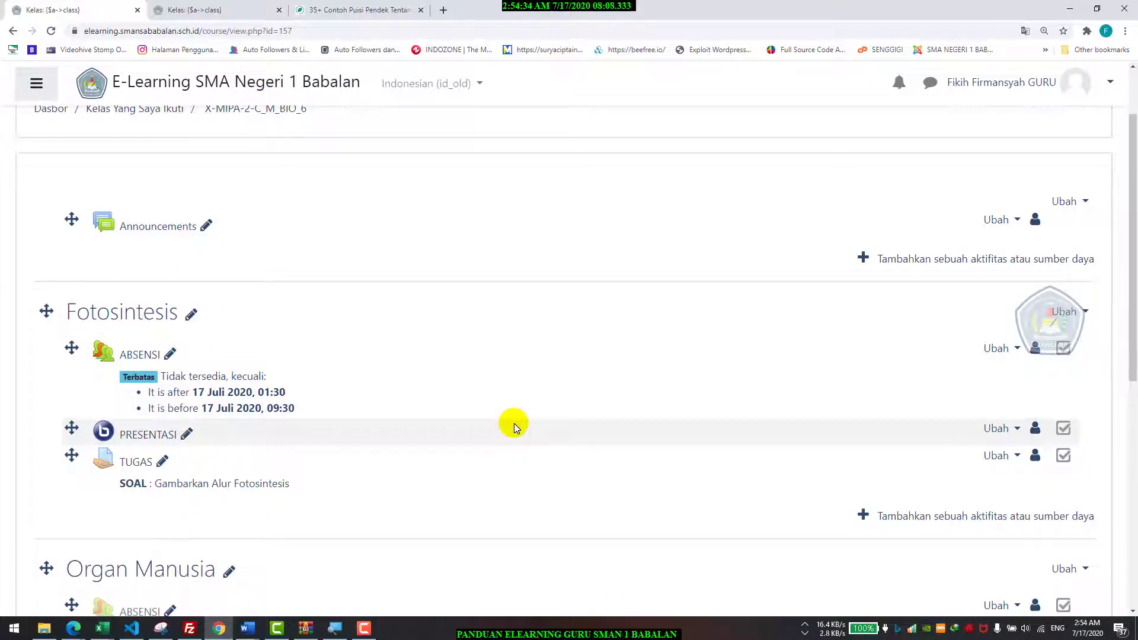
- Open the settings of the ABSENSI activity in the Fotosintesis topic and expand its access restrictions
scroll(514, 423, up, 2)
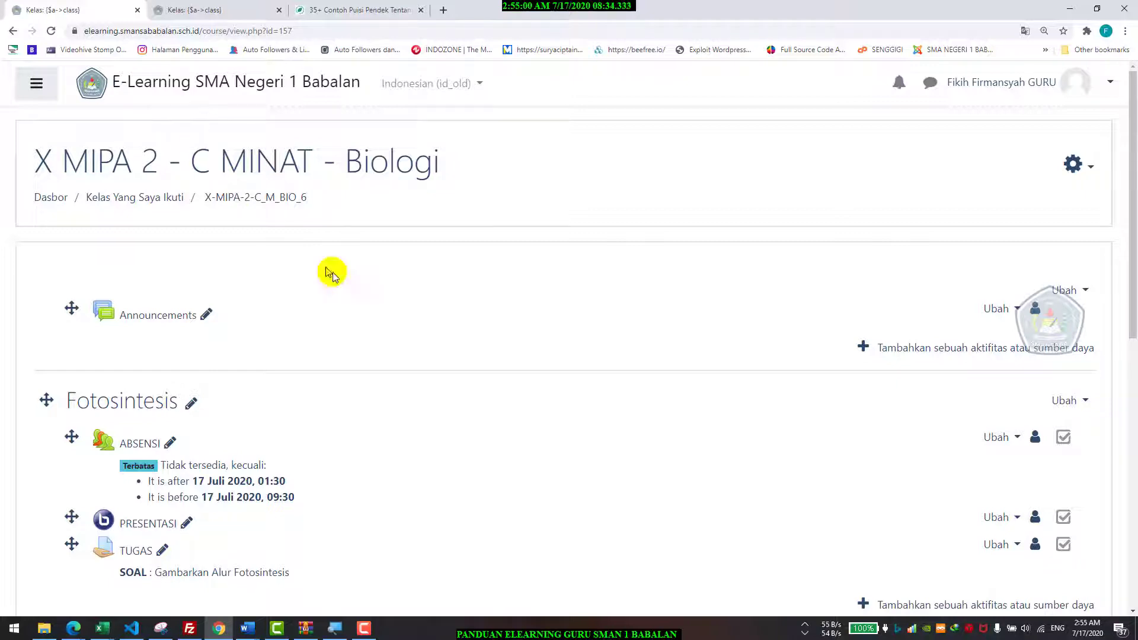
scroll(125, 394, down, 2)
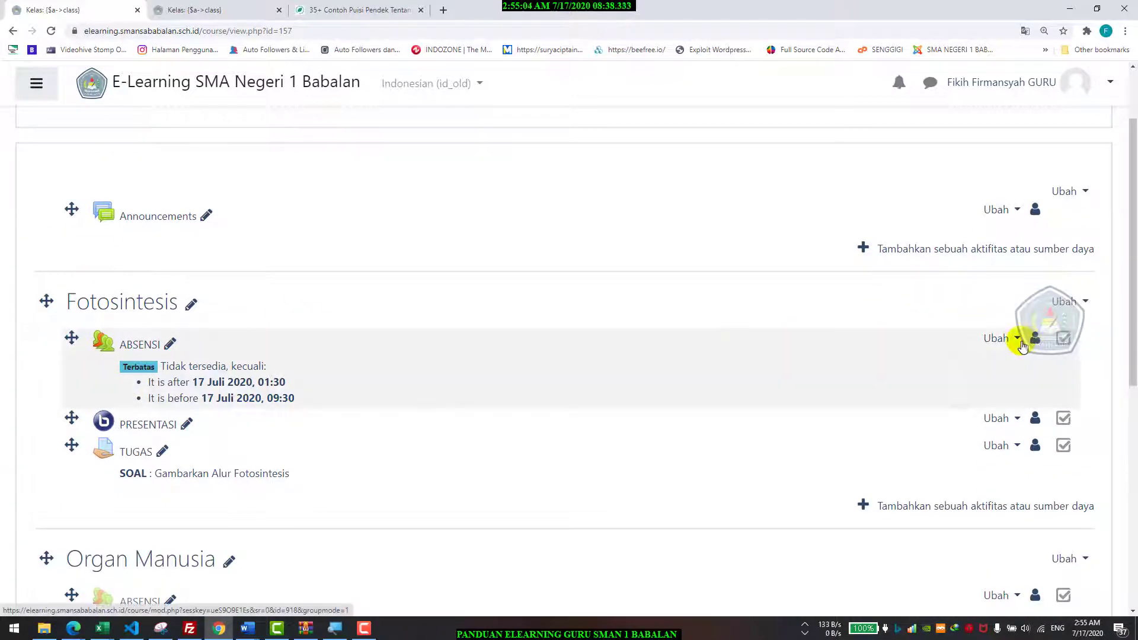
click(1020, 339)
click(1000, 366)
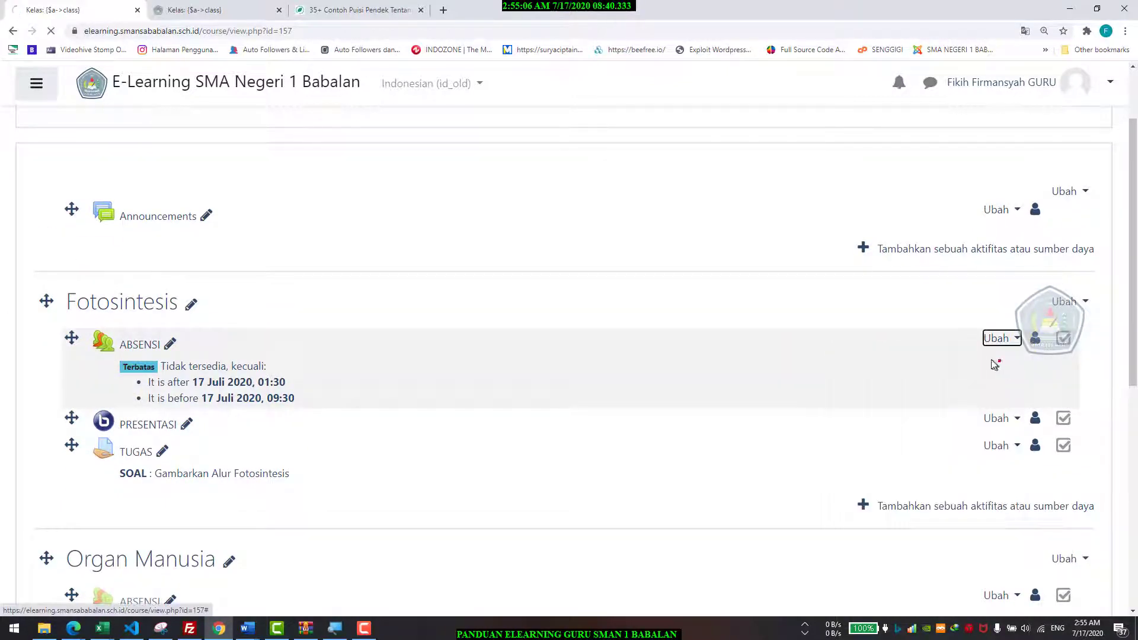
scroll(367, 391, down, 4)
scroll(360, 388, down, 3)
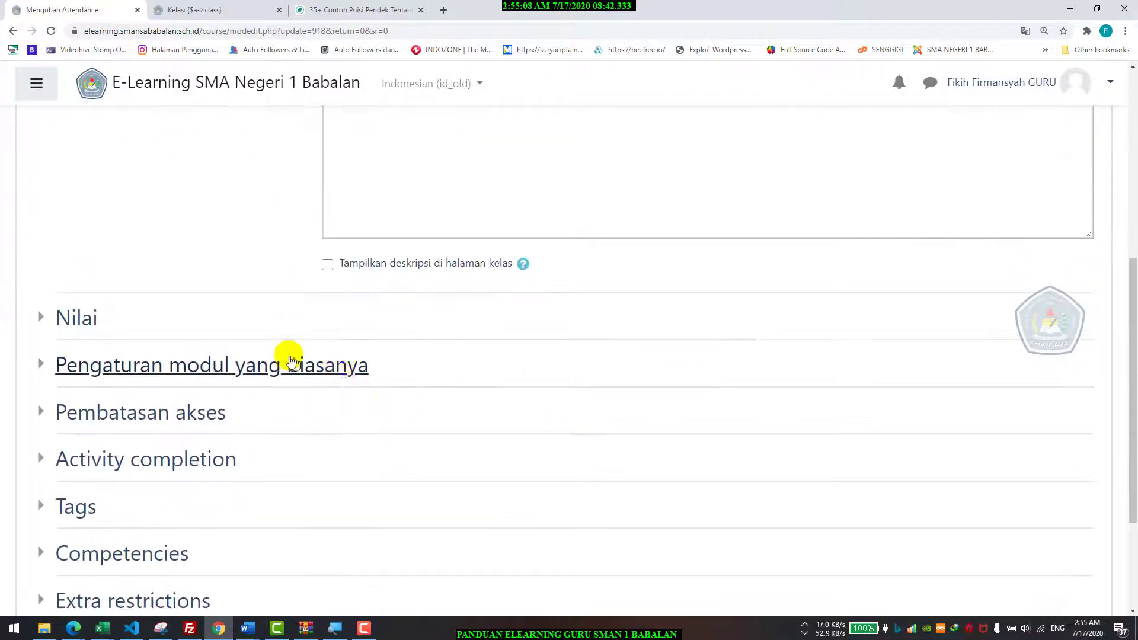
click(104, 413)
scroll(220, 427, down, 5)
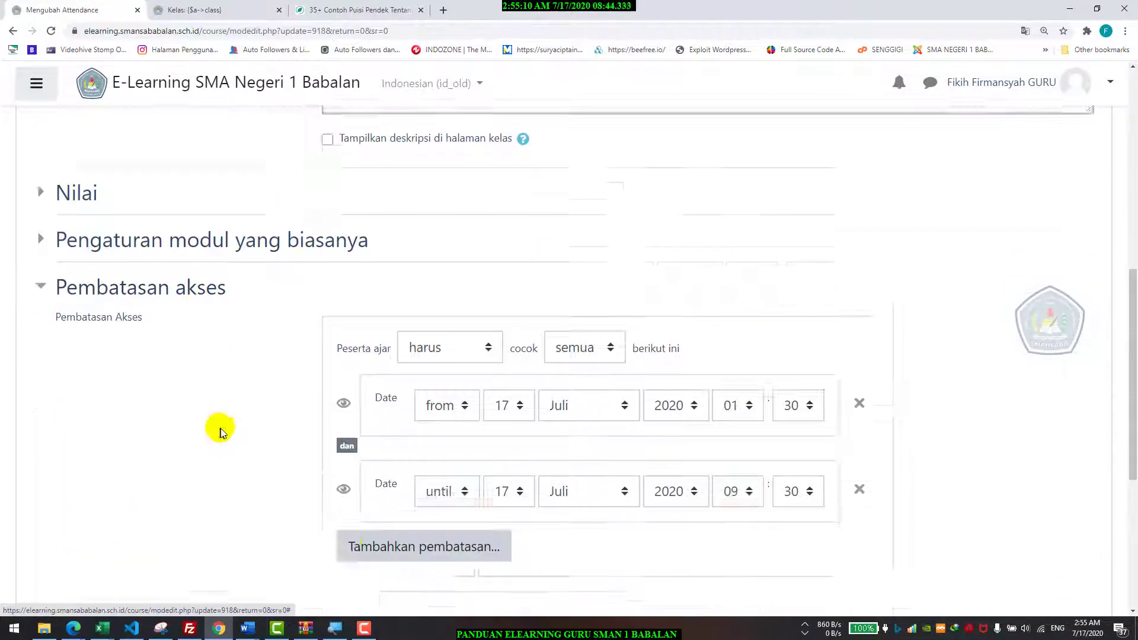
- Set the access restriction to start at 09:30 and end at 11:30, then save and return to the course
click(508, 233)
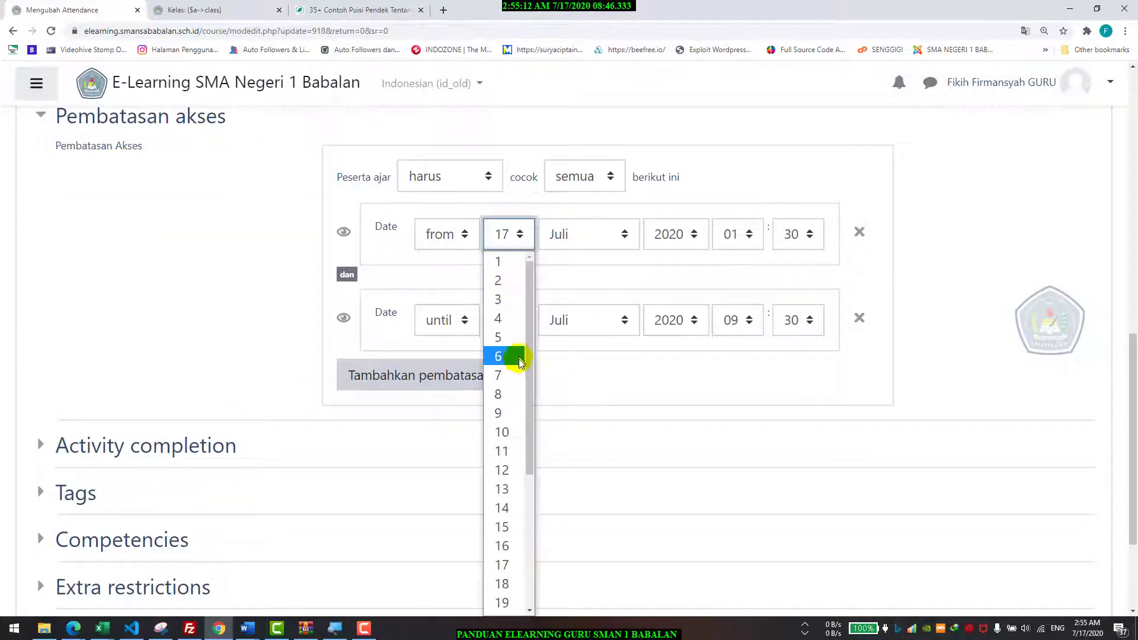
click(584, 287)
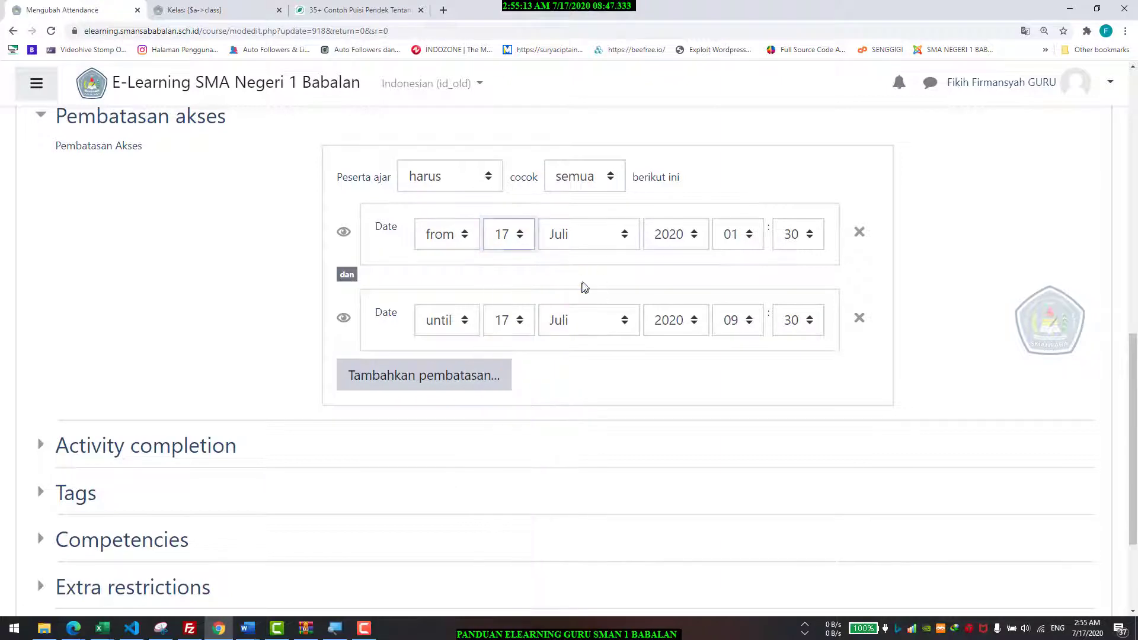
click(728, 237)
click(744, 438)
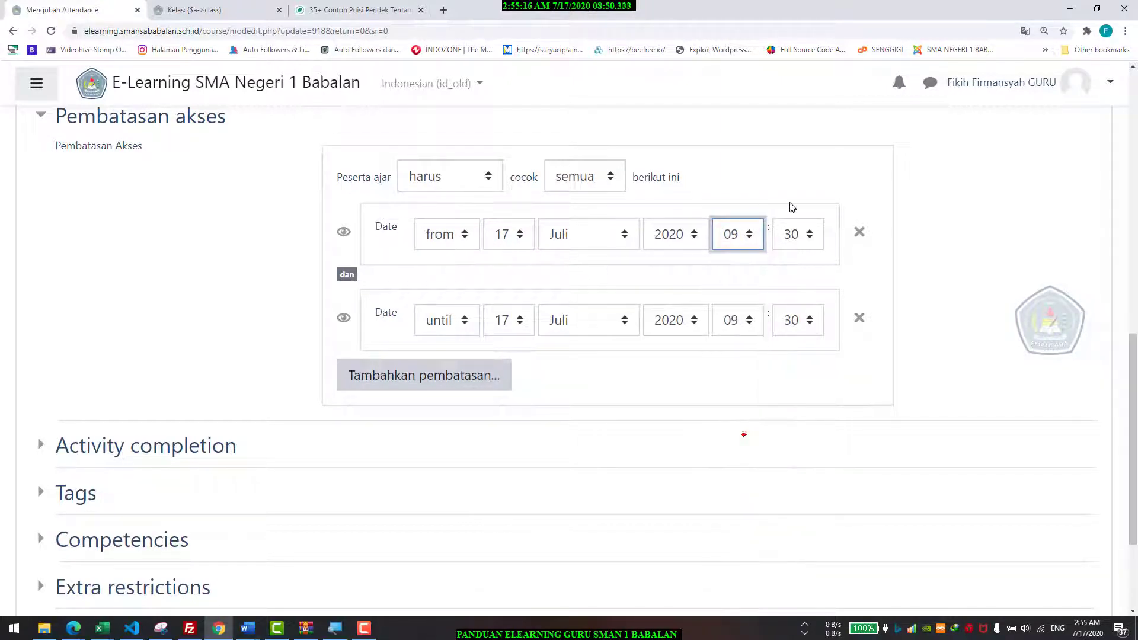
click(746, 313)
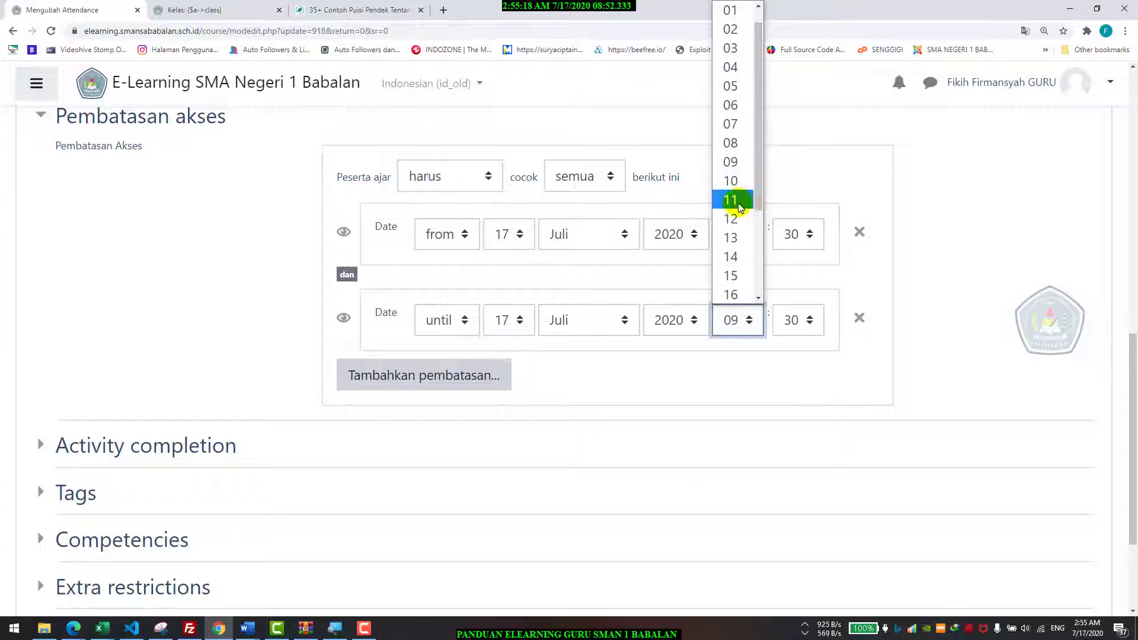
click(738, 202)
scroll(457, 391, down, 3)
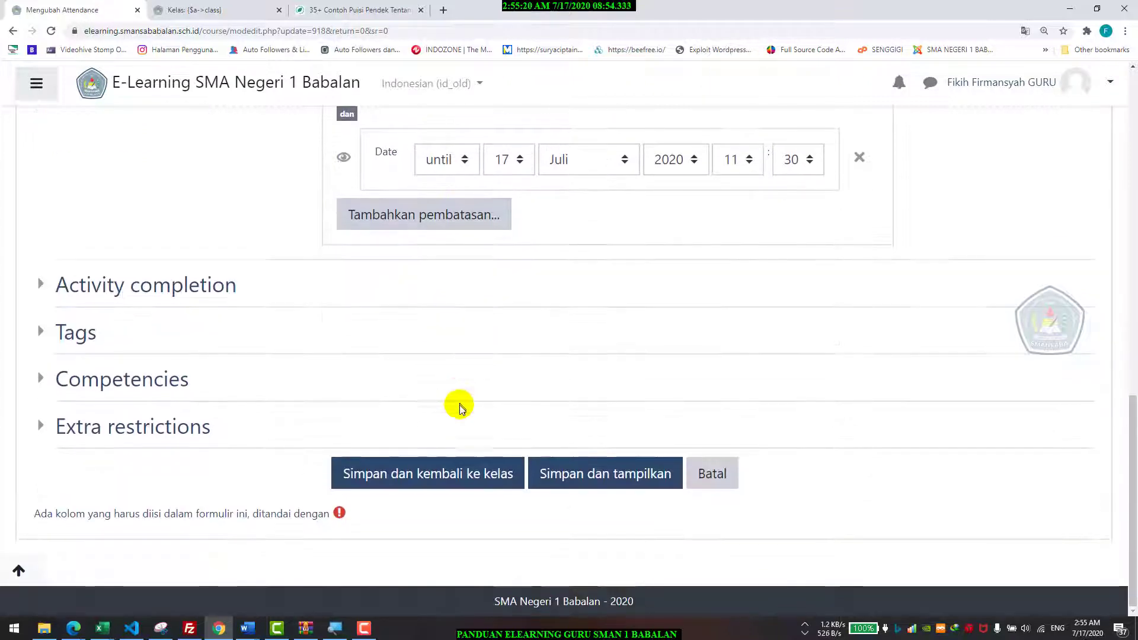
click(461, 468)
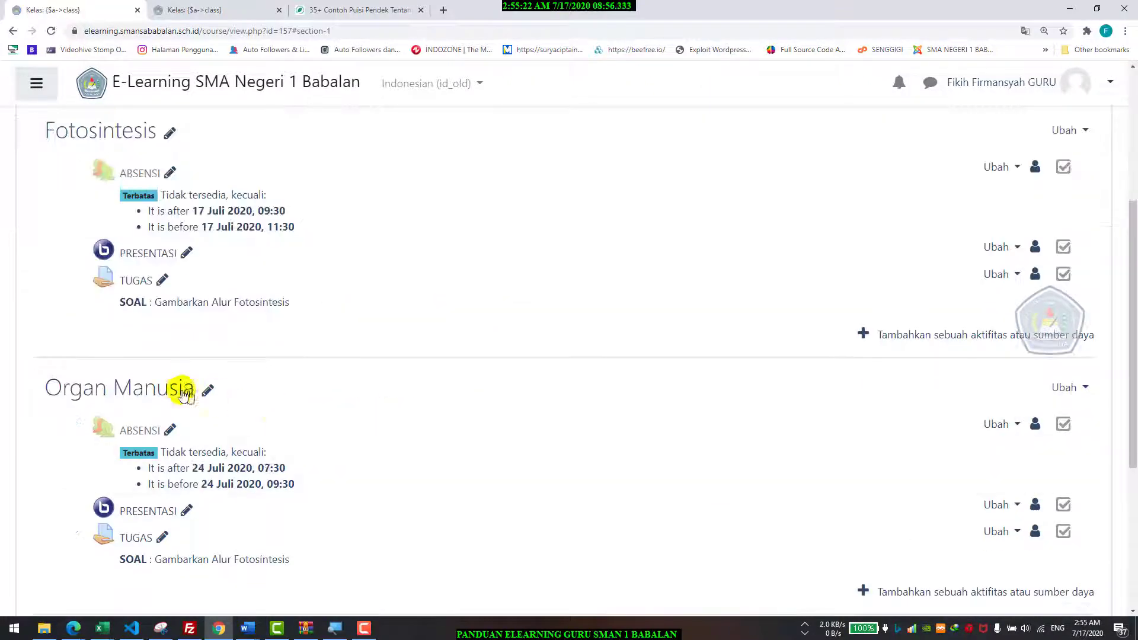
- Open the Fotosintesis ABSENSI attendance session of 17 Juli 2020 for editing and set its start hour to 09
click(139, 174)
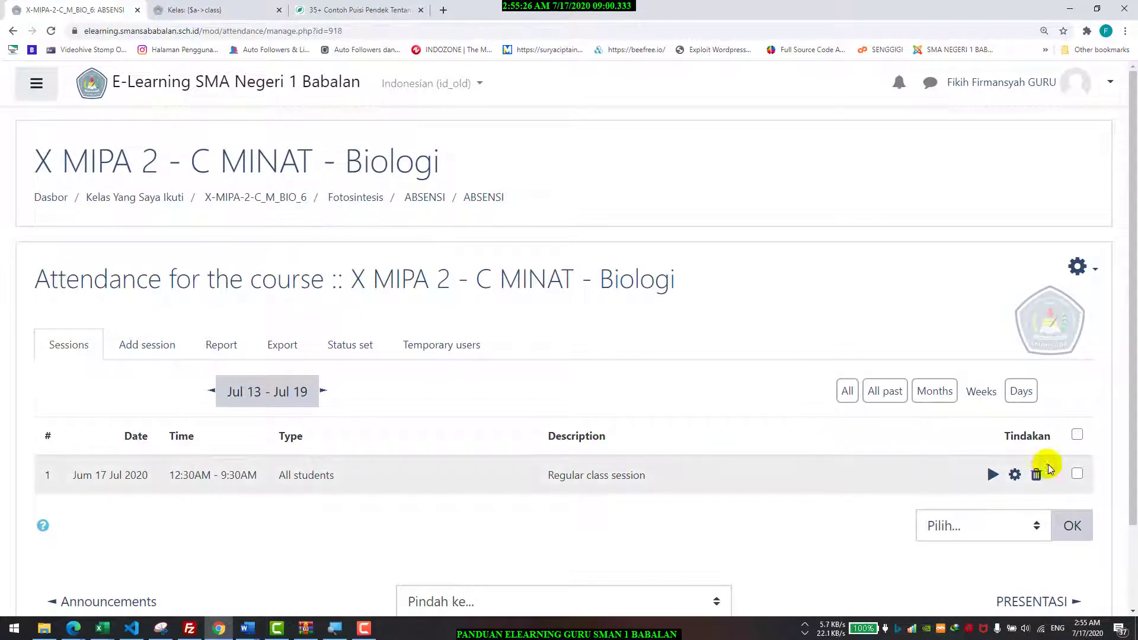
click(1015, 475)
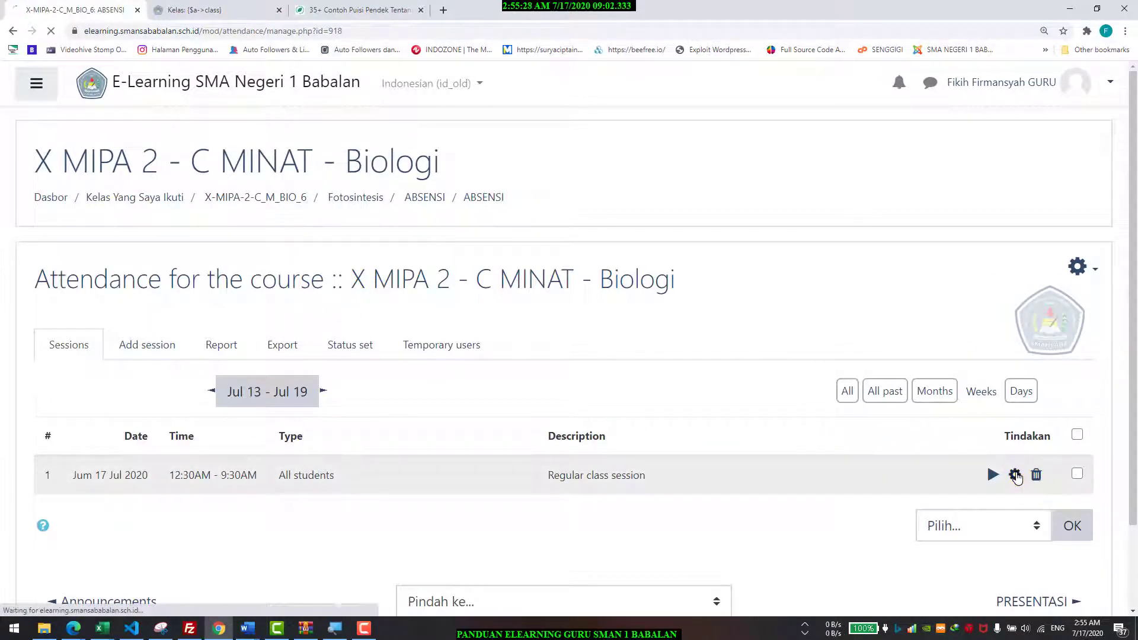
scroll(541, 375, down, 6)
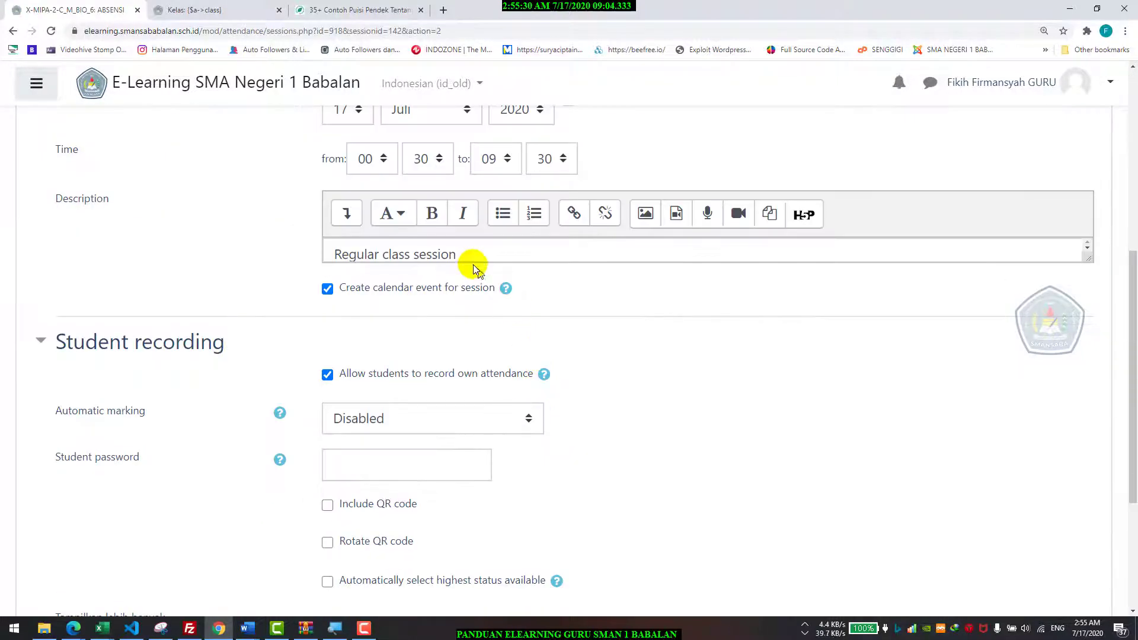
click(360, 161)
click(346, 121)
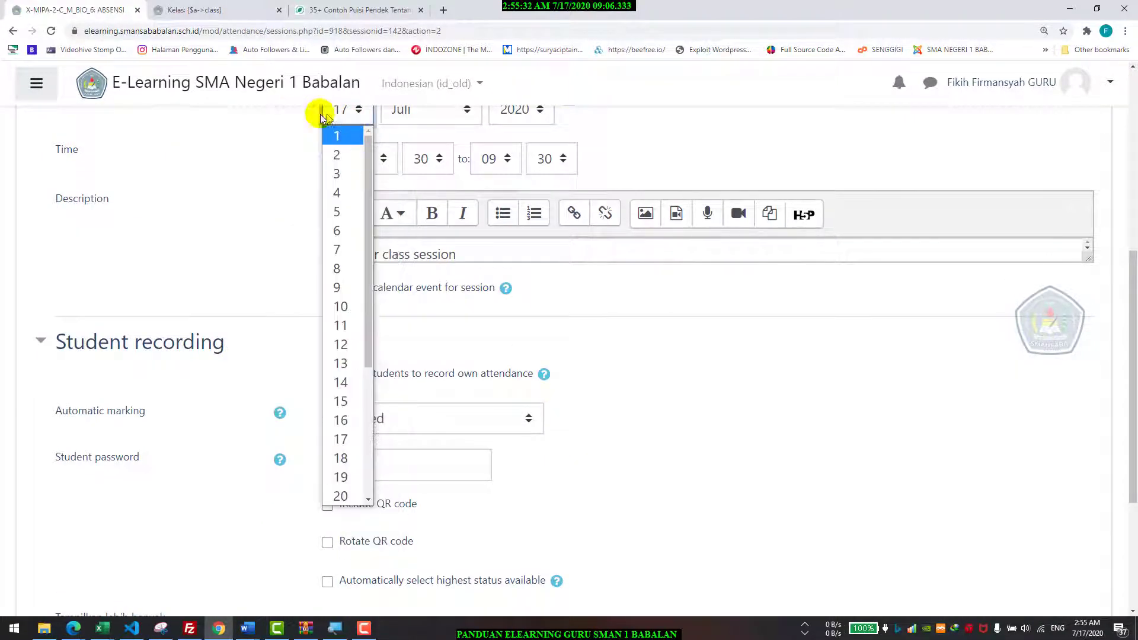
click(255, 114)
scroll(325, 160, up, 2)
click(377, 257)
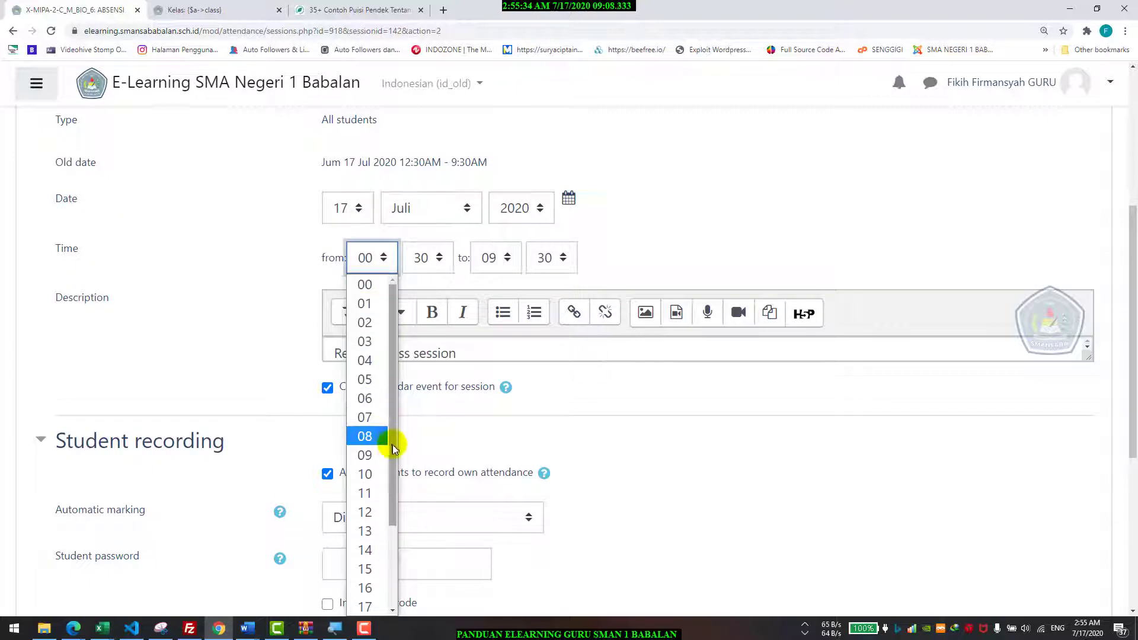
click(366, 459)
- Set the attendance session's end hour to 11, save the session and return to the Fotosintesis topic of the course
click(496, 257)
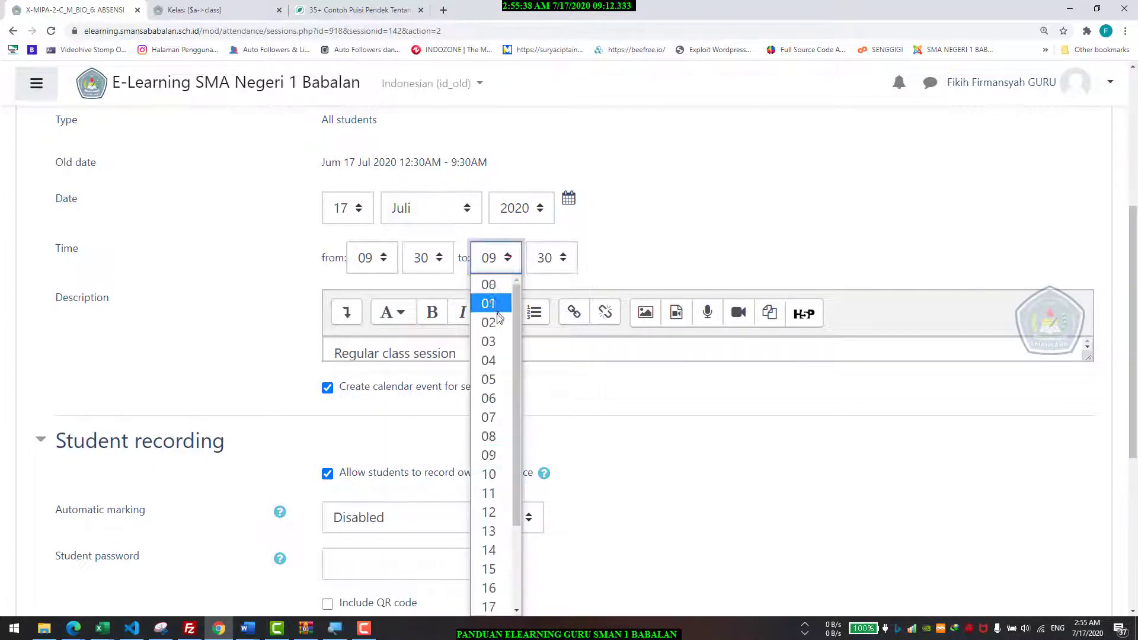
click(493, 492)
click(660, 218)
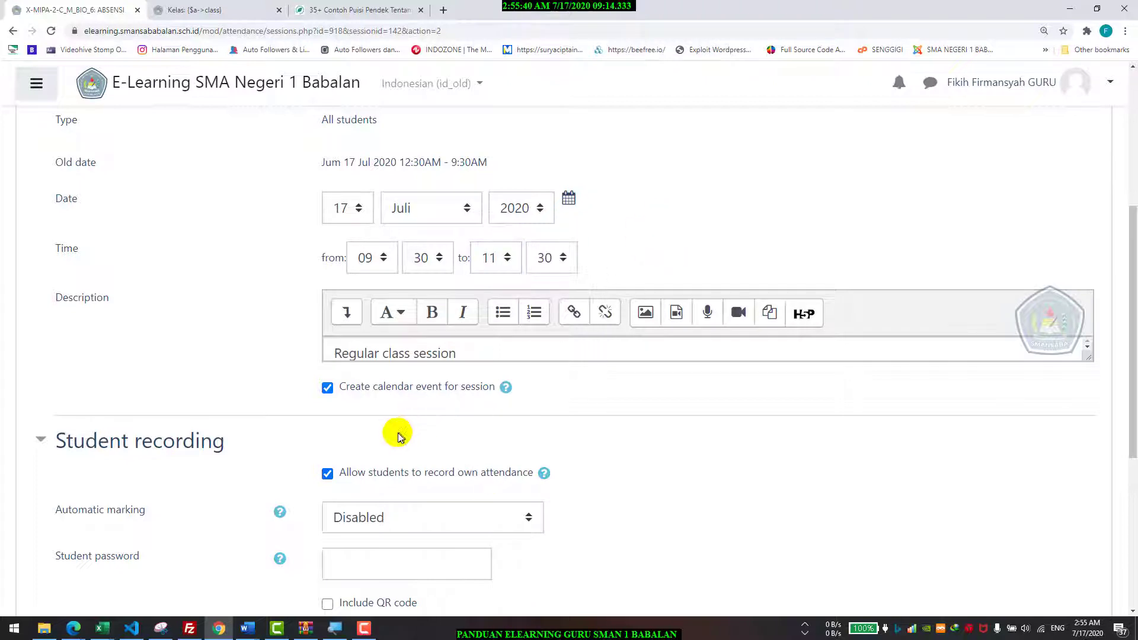
scroll(352, 460, down, 5)
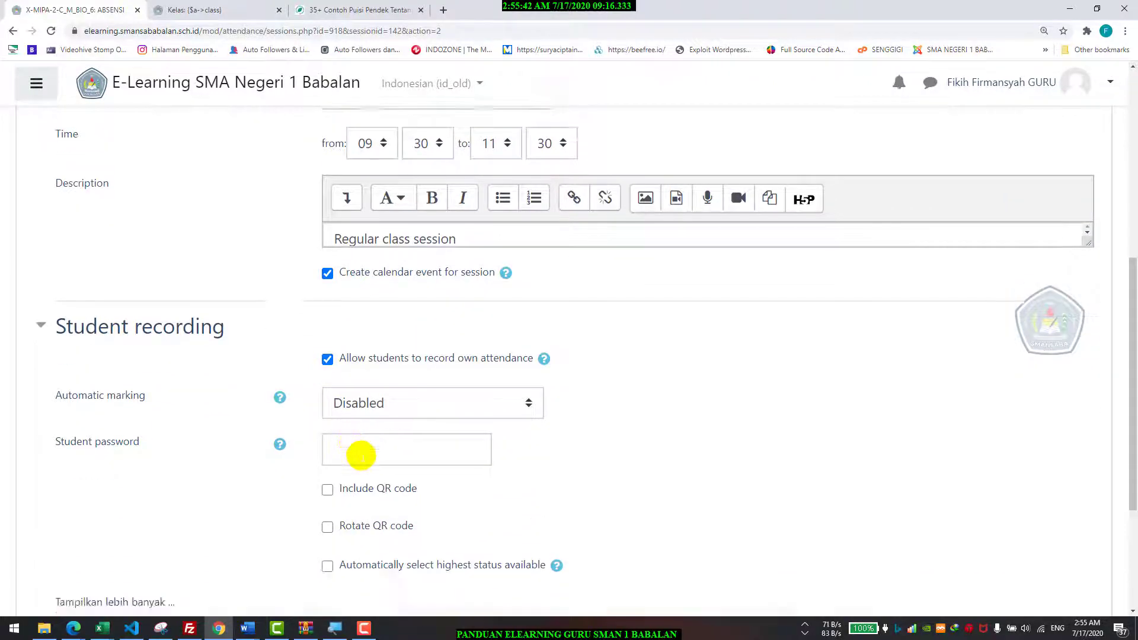
click(375, 449)
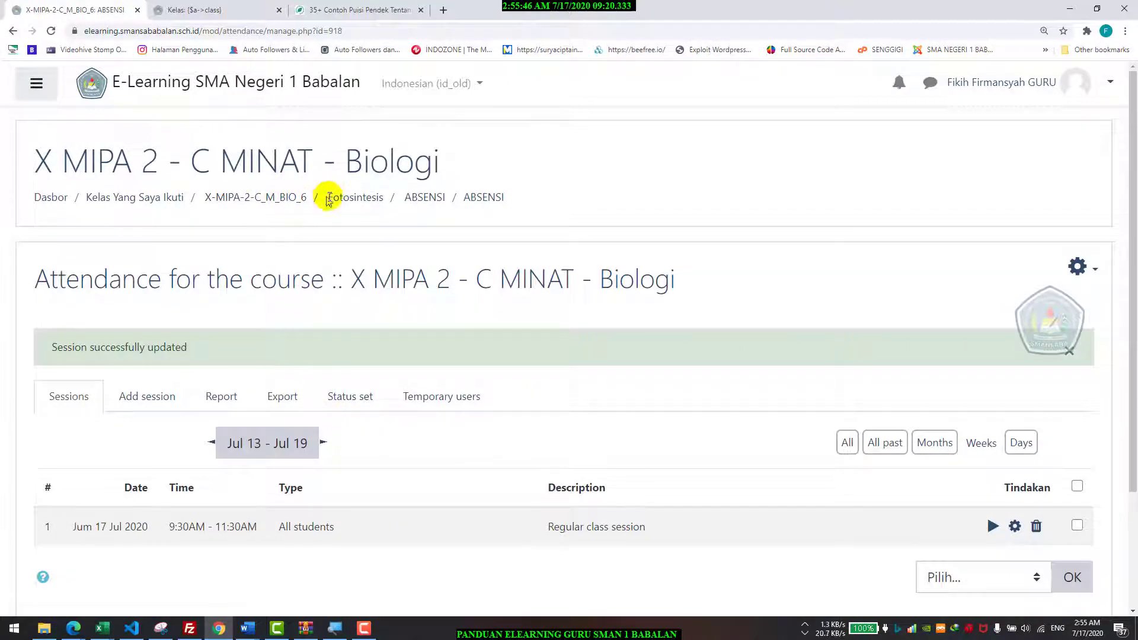
click(384, 200)
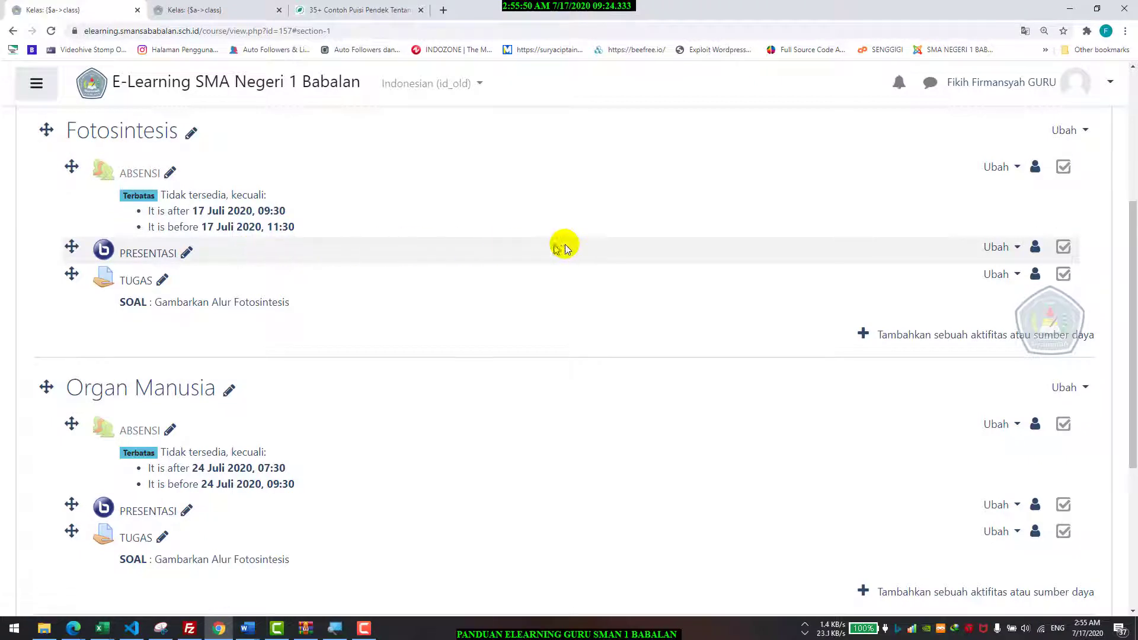
- Open the settings of the PRESENTASI activity in the Fotosintesis topic and set its Join open hour to 09
click(996, 247)
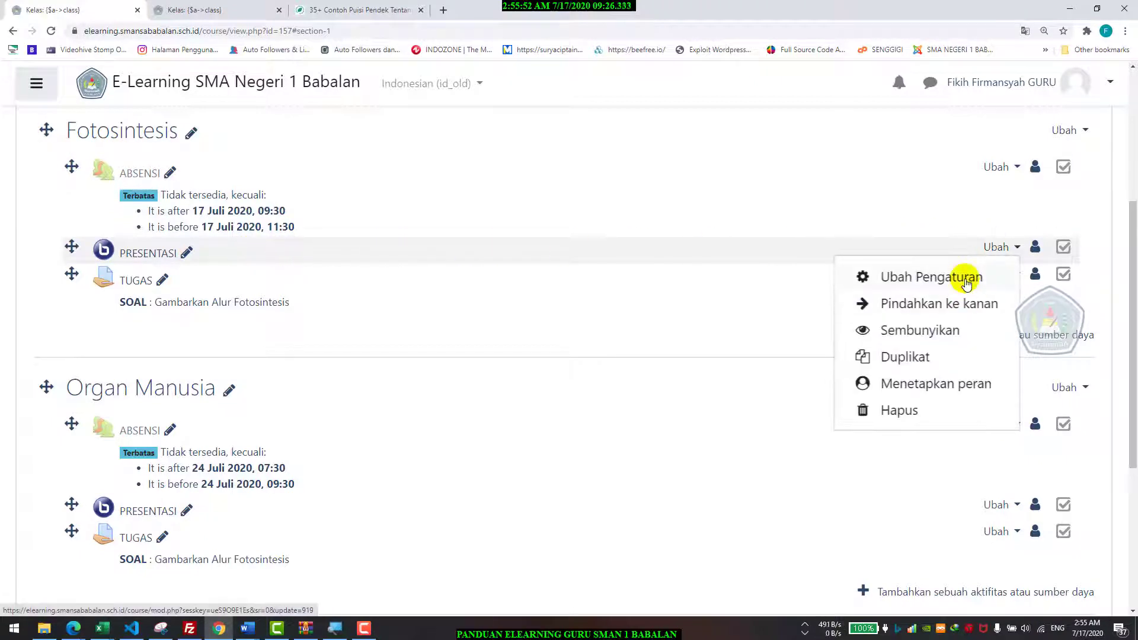
click(966, 281)
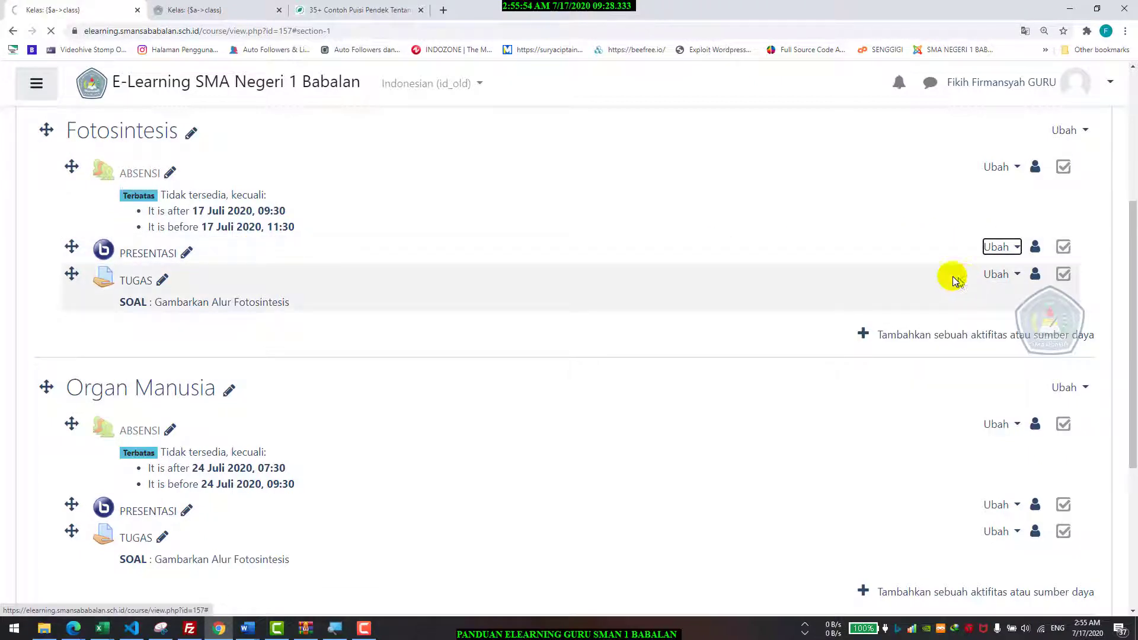
scroll(340, 366, down, 3)
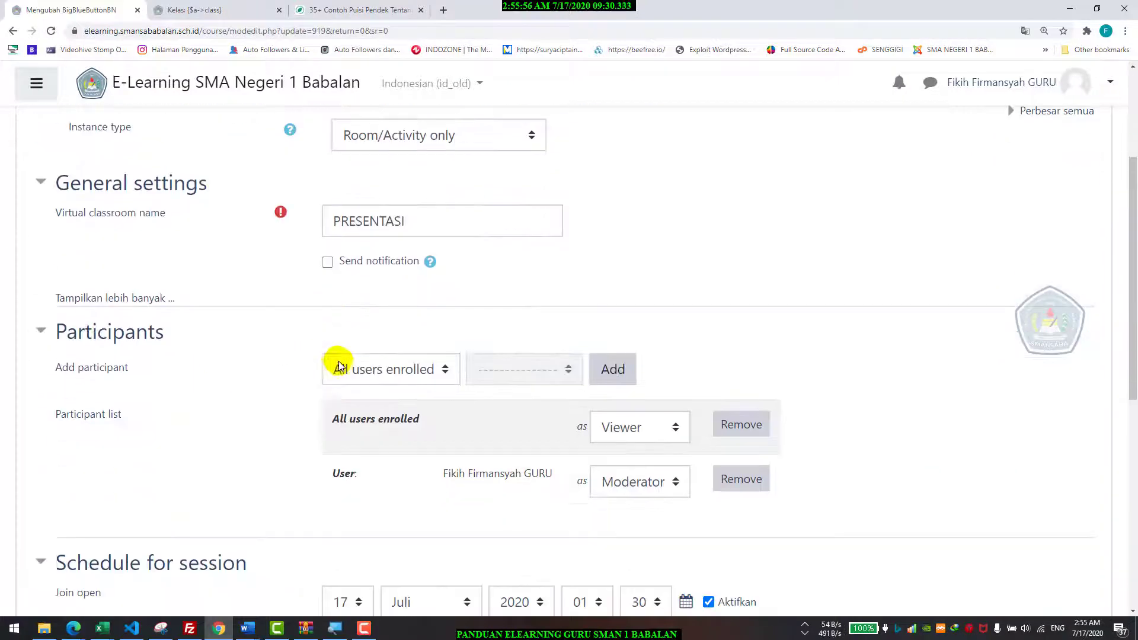
scroll(339, 366, down, 5)
click(607, 302)
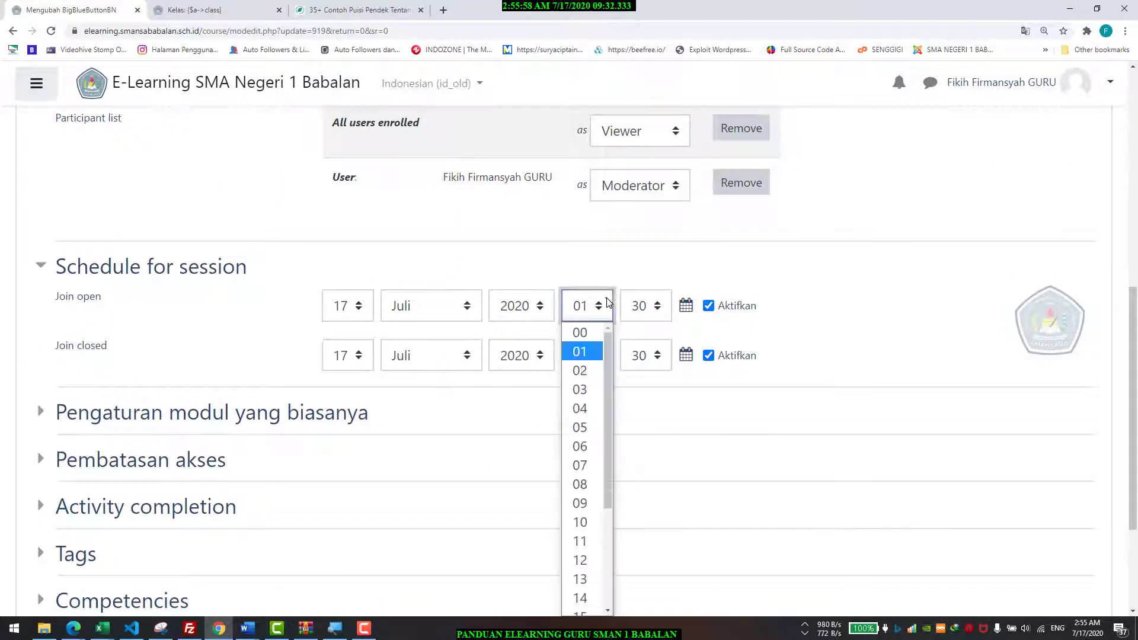
click(592, 504)
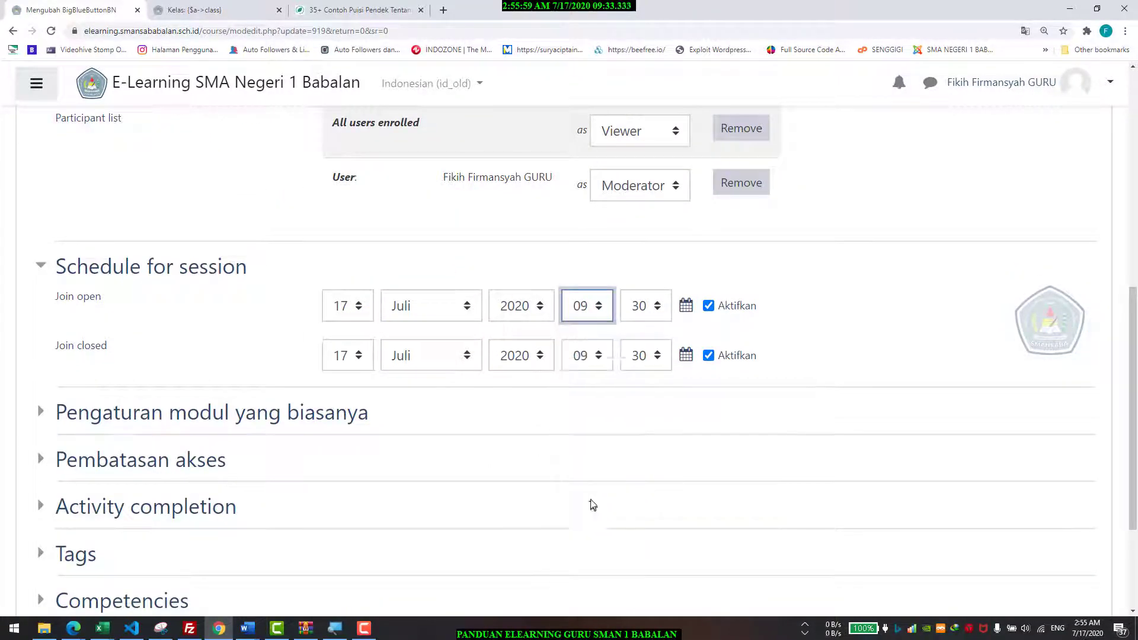
- Set the virtual classroom's Join closed hour to 11, then save and return to the course
click(602, 353)
click(589, 220)
scroll(542, 348, down, 3)
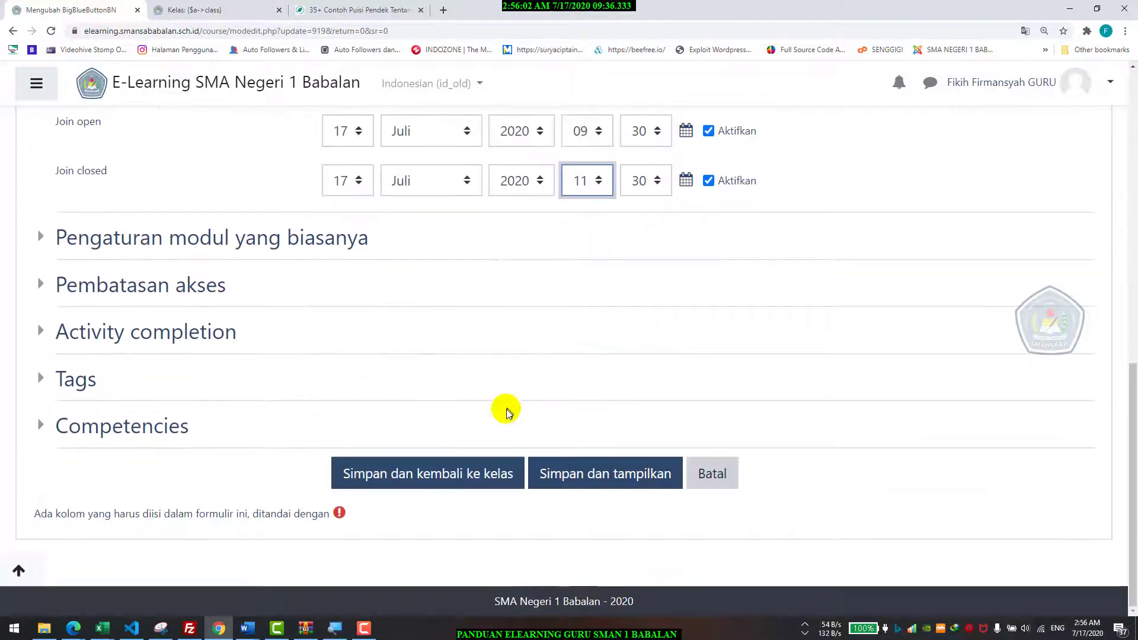
click(458, 460)
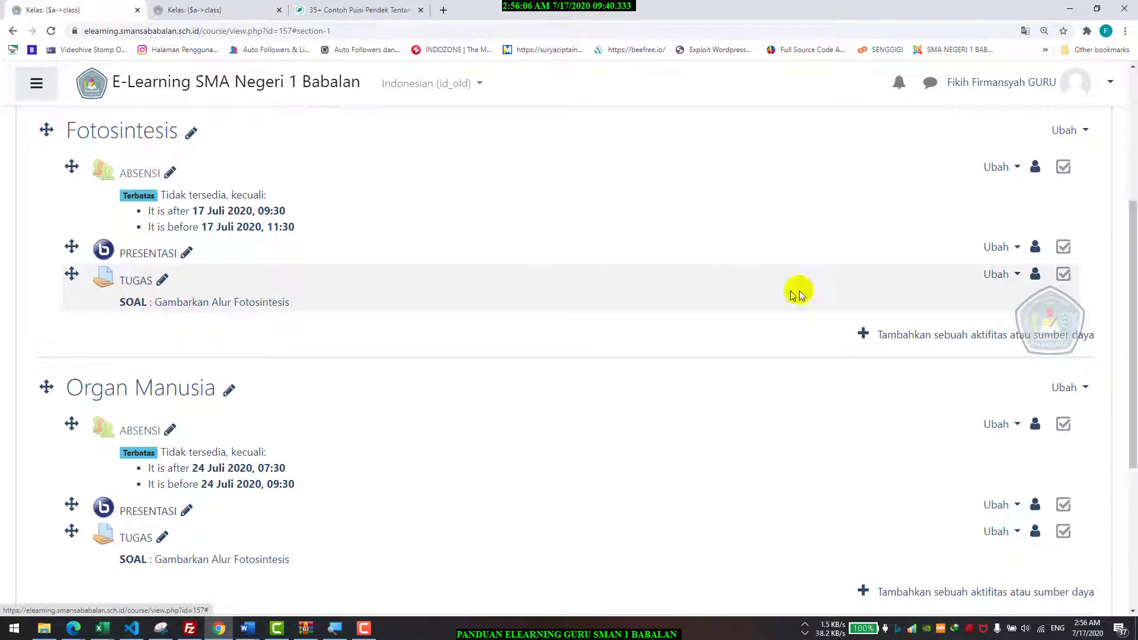
- Open the settings of the TUGAS assignment in the Fotosintesis topic and allow submissions from hour 09
click(997, 274)
click(995, 298)
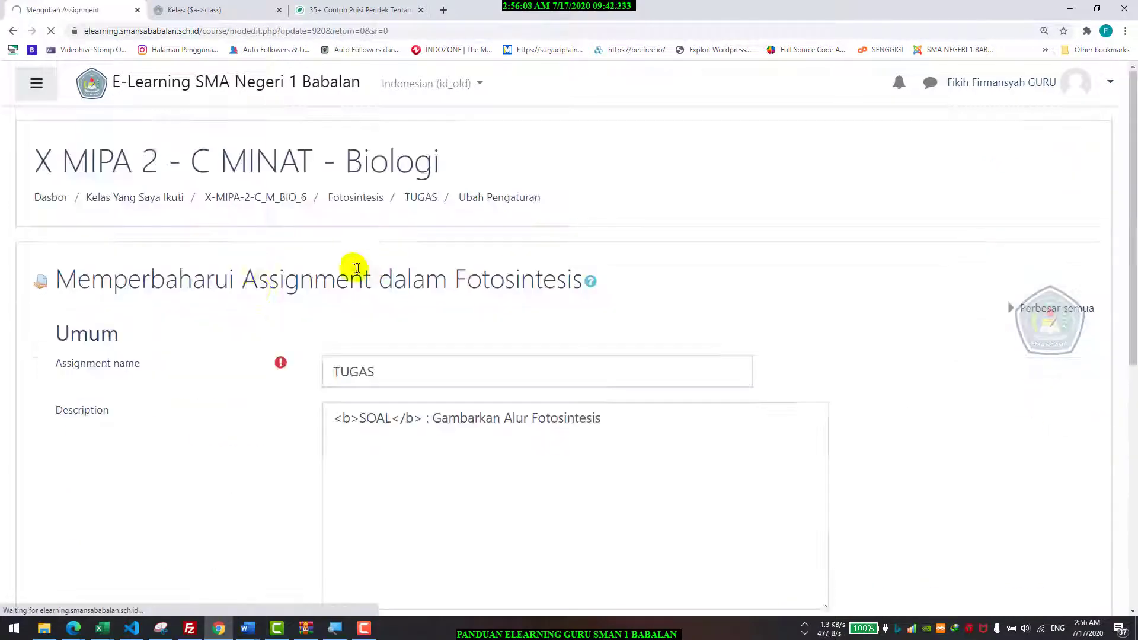
scroll(325, 399, down, 8)
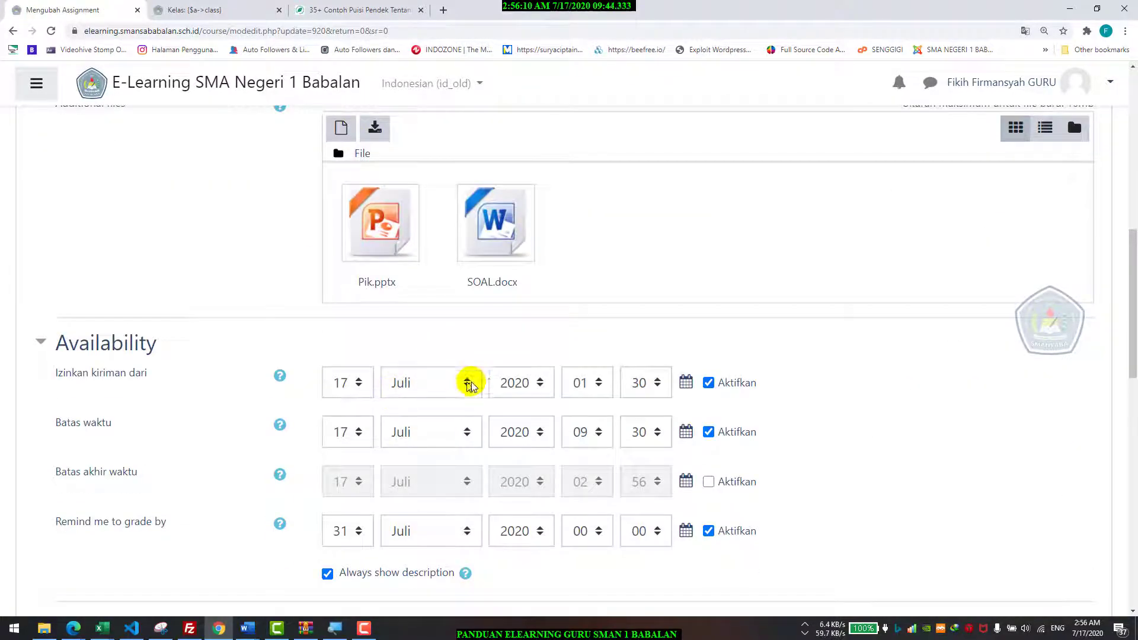
click(595, 387)
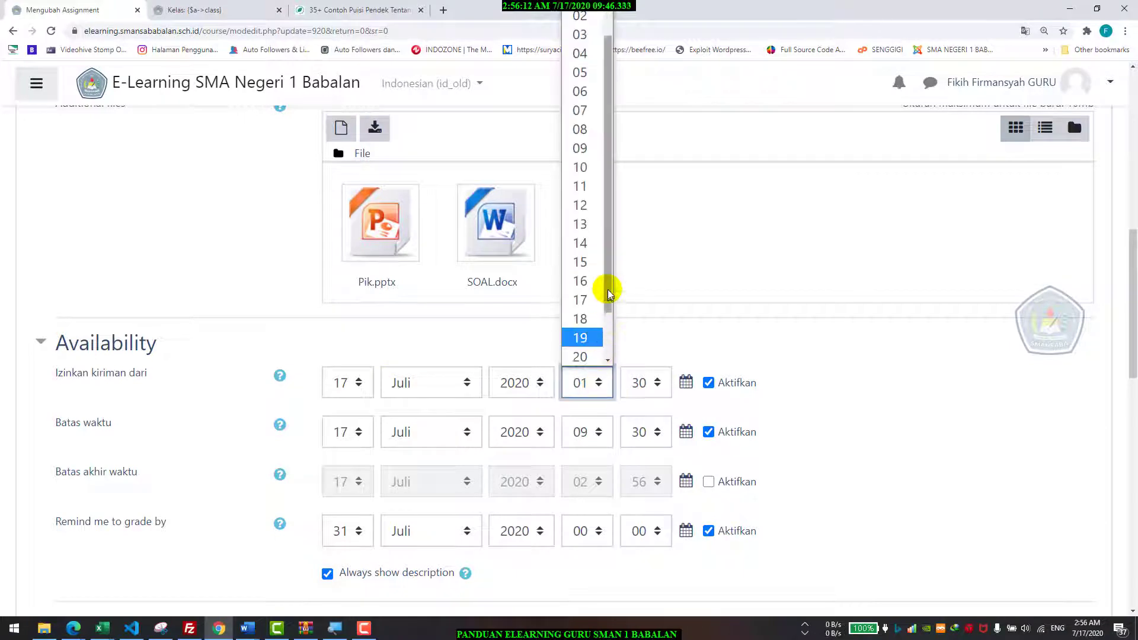
click(581, 156)
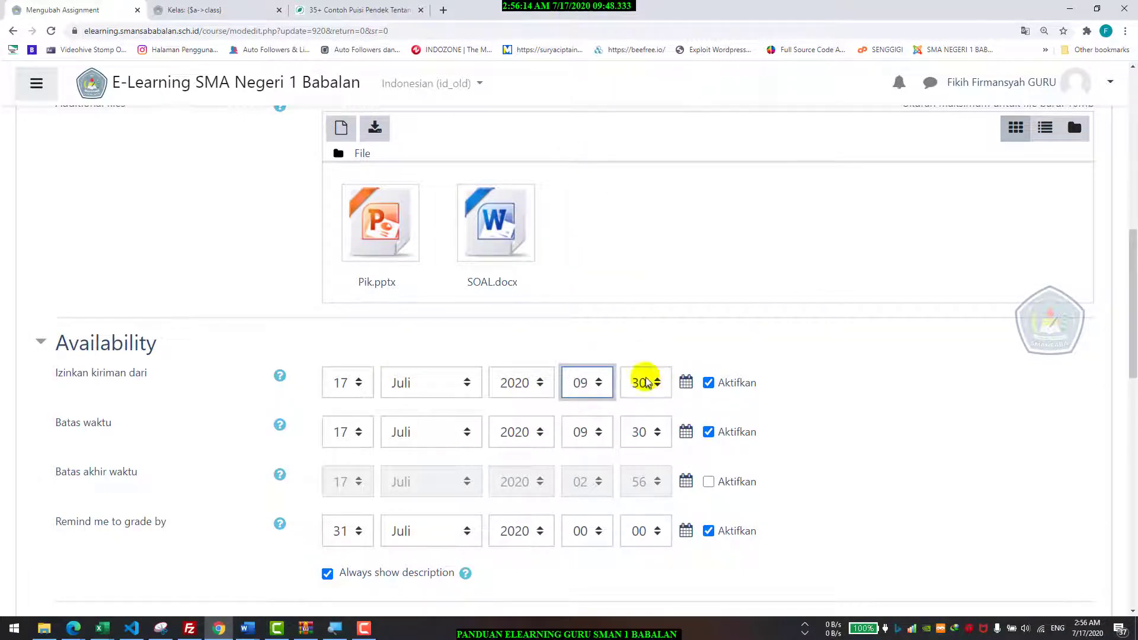
click(646, 343)
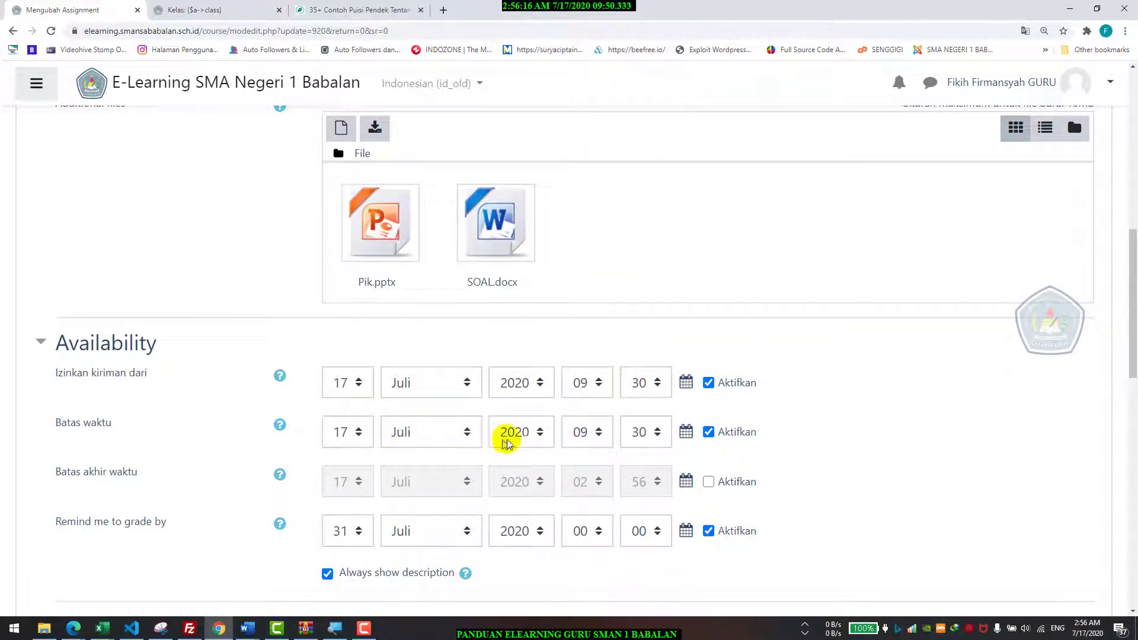
- Set the hour of the assignment's due date (Batas waktu) to 11, then save and return to the course
click(590, 432)
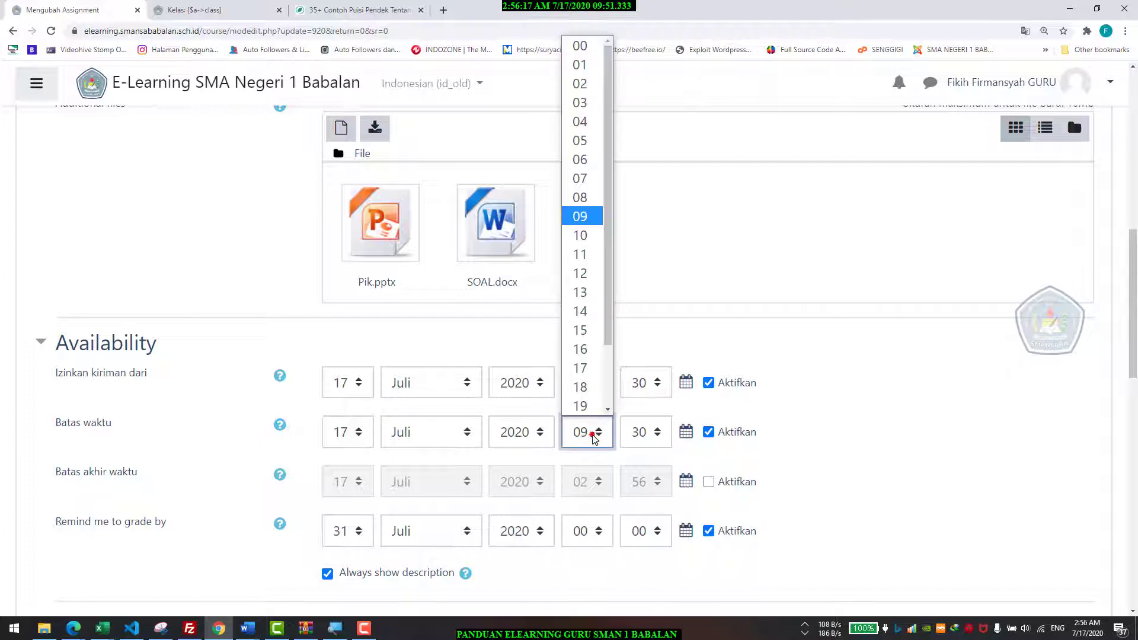
click(584, 254)
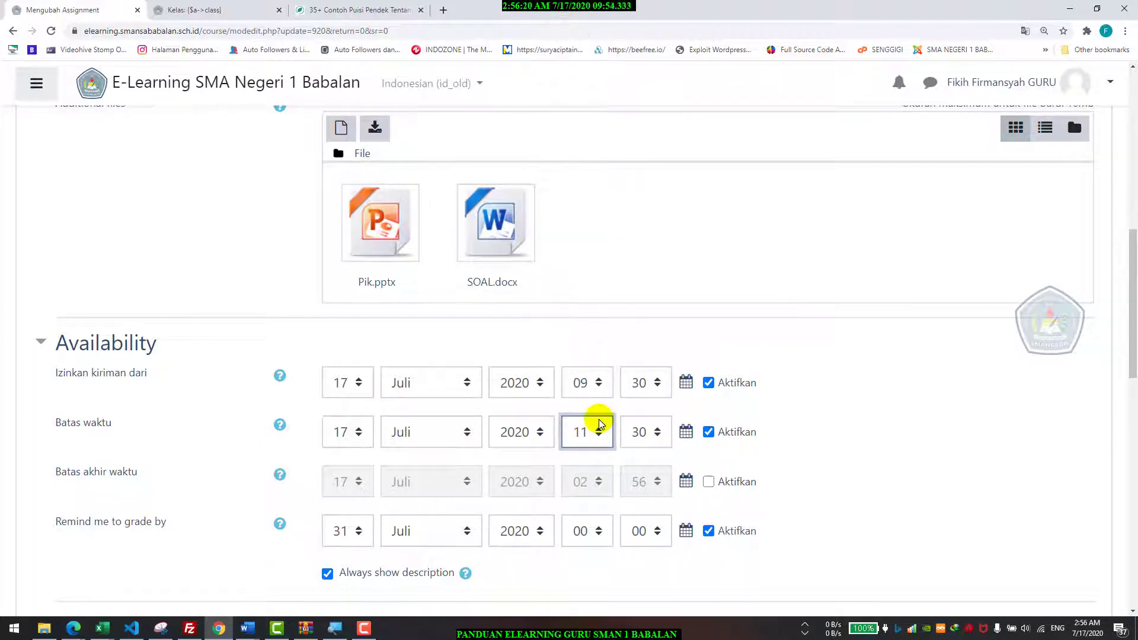
scroll(578, 434, down, 5)
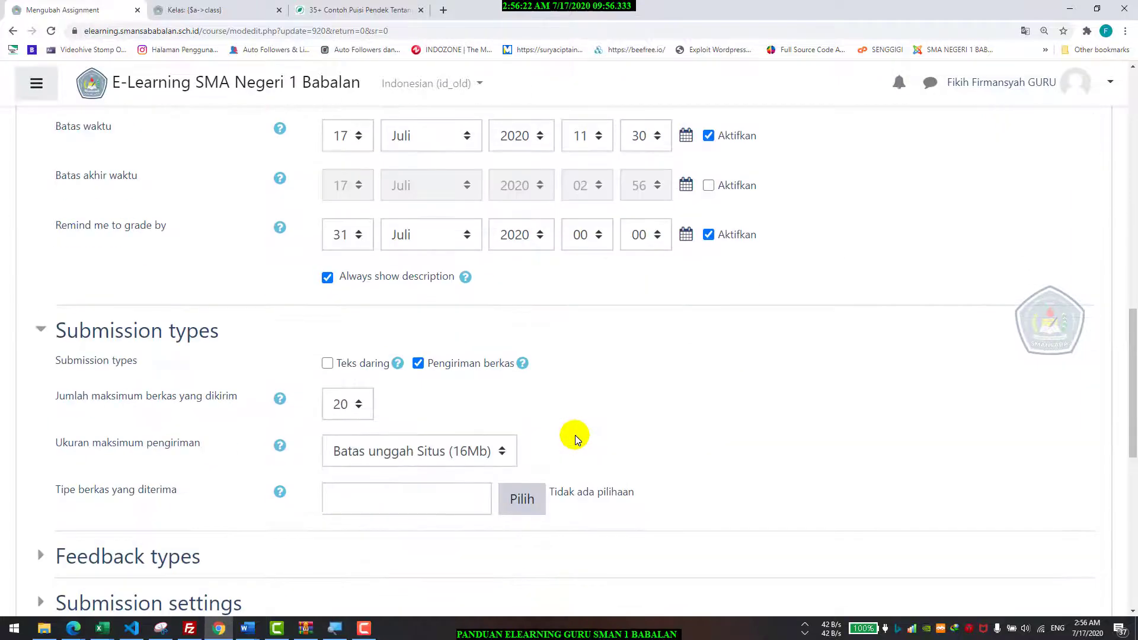
scroll(399, 459, down, 8)
click(436, 536)
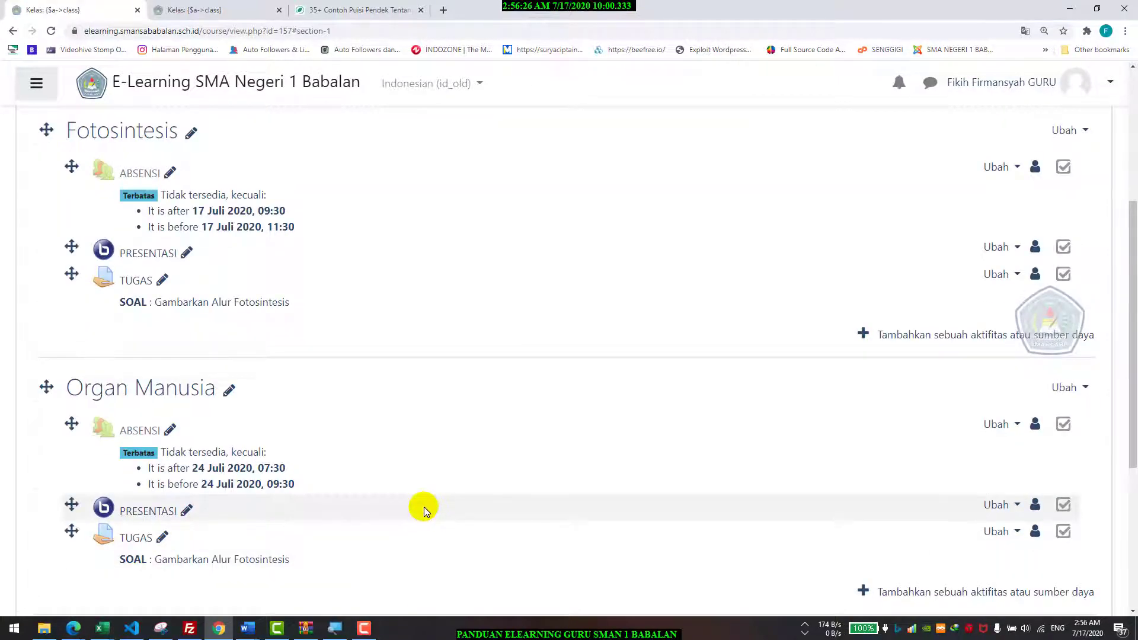
- Open the settings of the ABSENSI activity in the Organ Manusia topic and expand its access restrictions
scroll(422, 516, down, 5)
scroll(255, 279, up, 5)
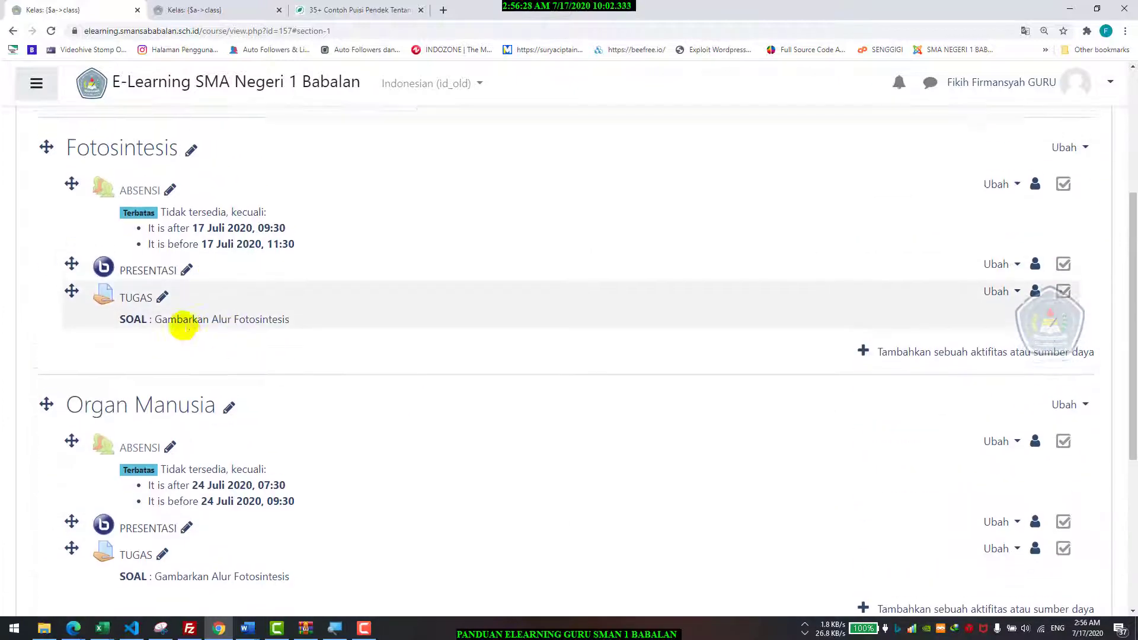
scroll(184, 325, up, 3)
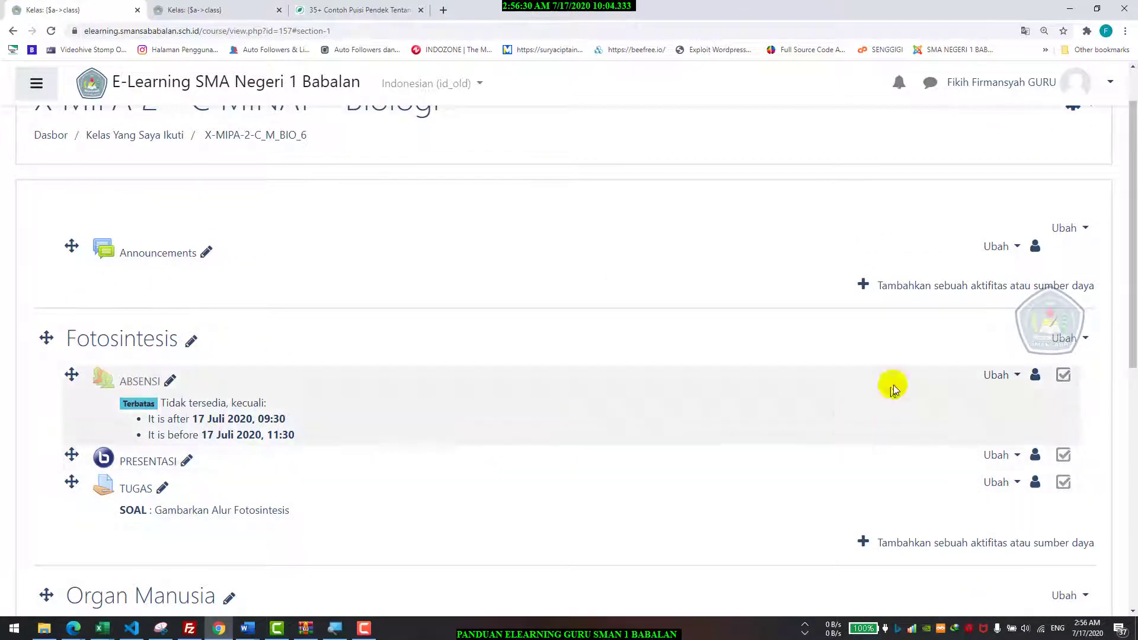
scroll(191, 437, down, 5)
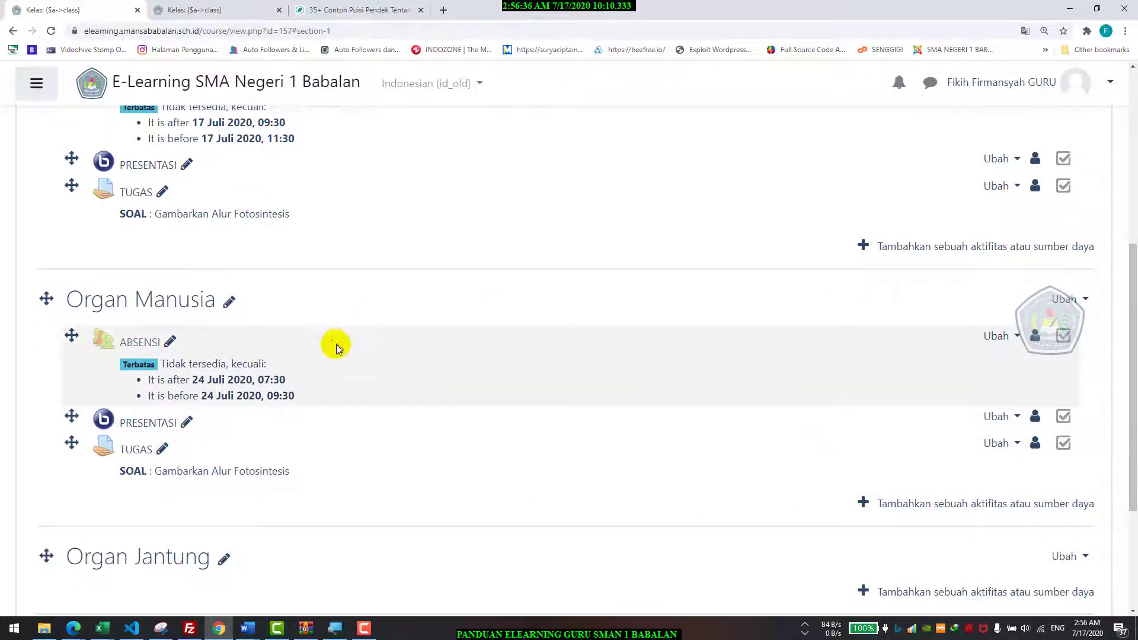
click(997, 335)
click(897, 361)
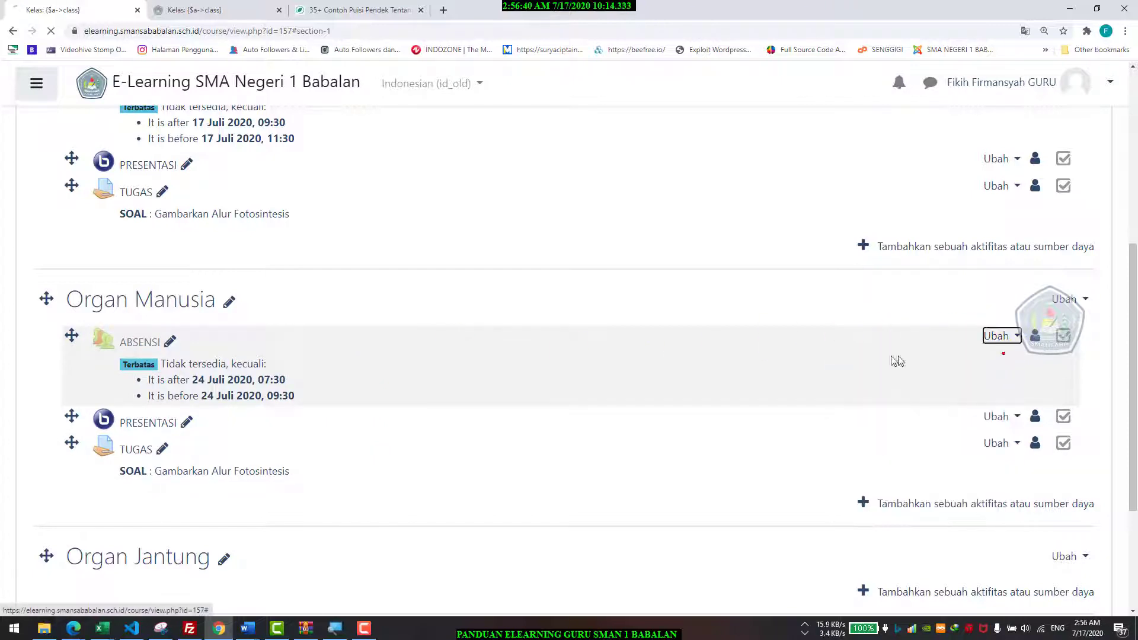
scroll(399, 409, down, 7)
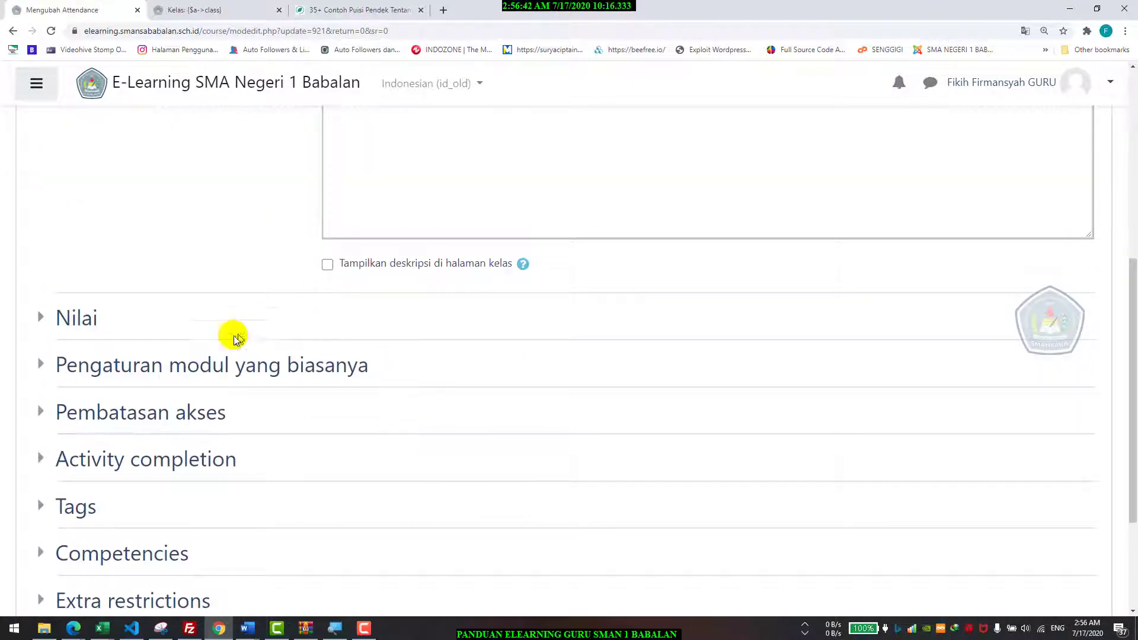
click(137, 423)
scroll(424, 380, down, 3)
- Set the hour of the ABSENSI activity's "from" date restriction to 09, leaving its day at 24
click(502, 334)
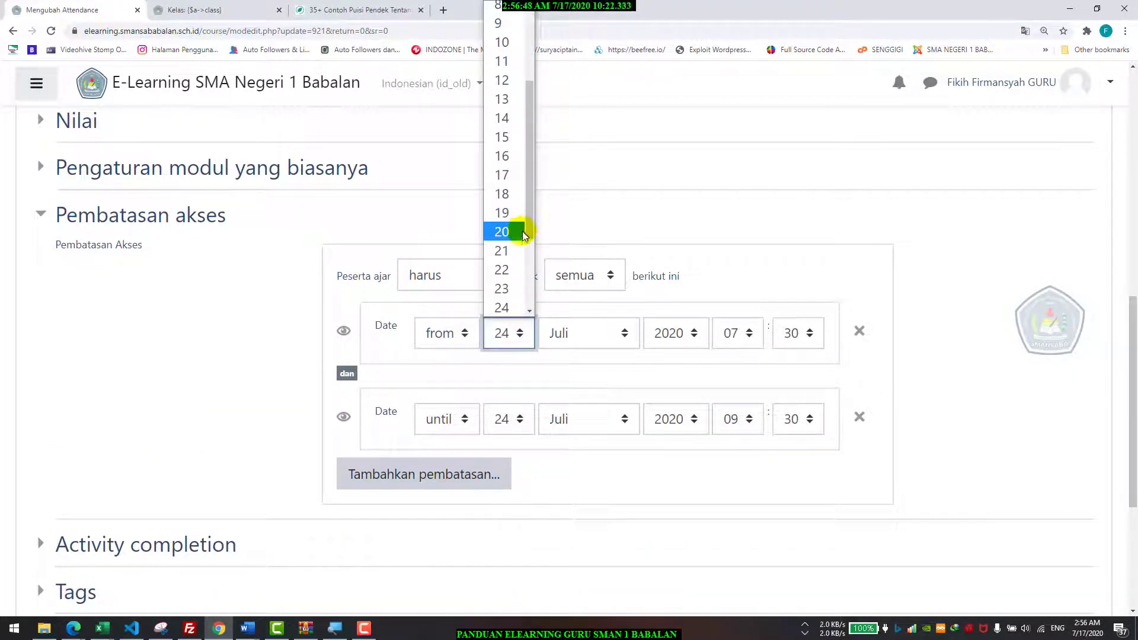
click(506, 341)
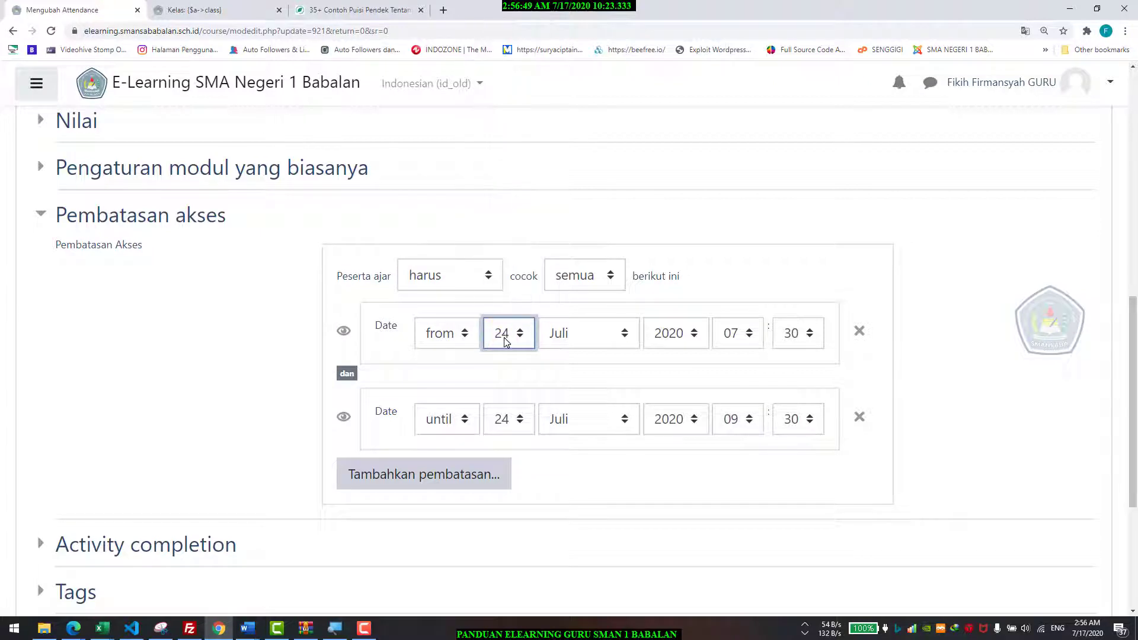
click(749, 334)
scroll(744, 297, down, 2)
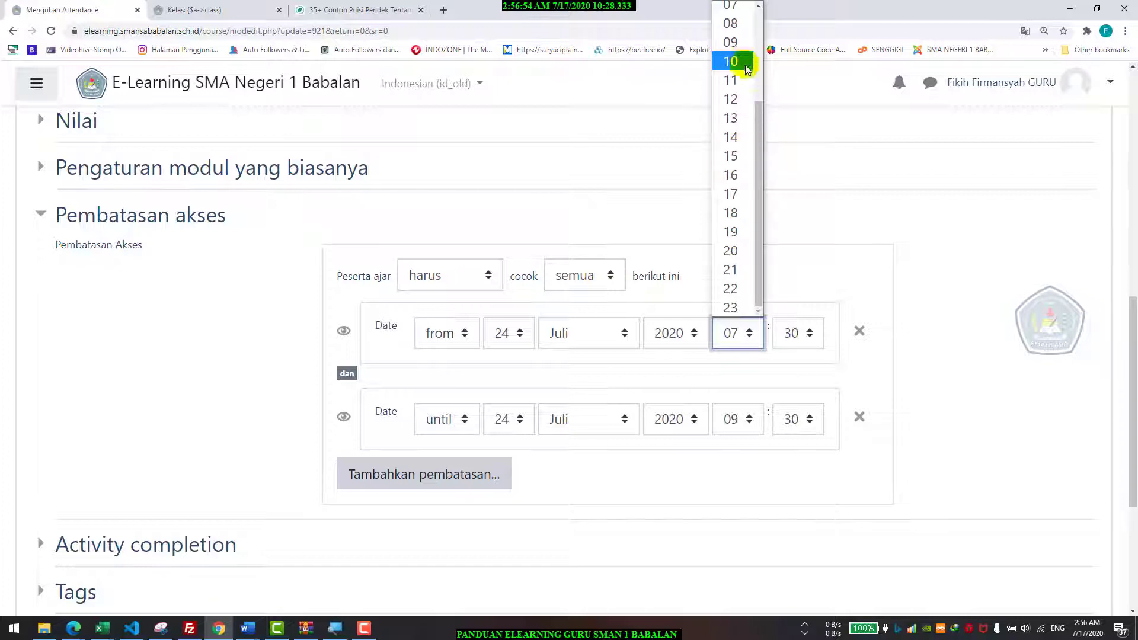
click(748, 42)
- Set the hour of the ABSENSI activity's "until" date restriction to 11, then save and return to the course
click(748, 422)
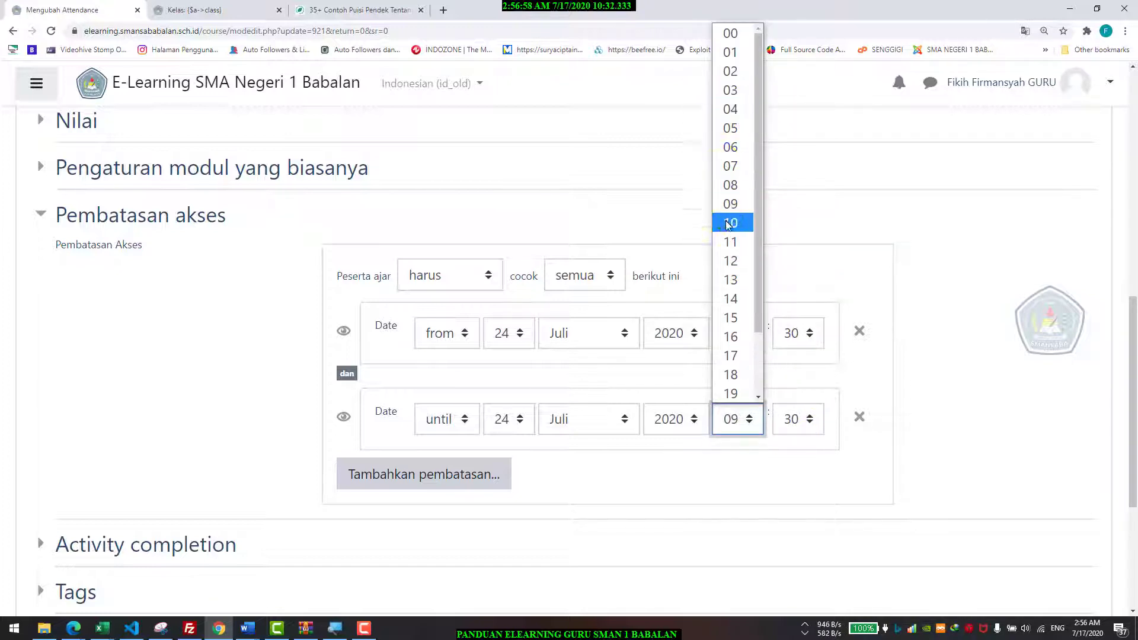
click(728, 223)
click(750, 420)
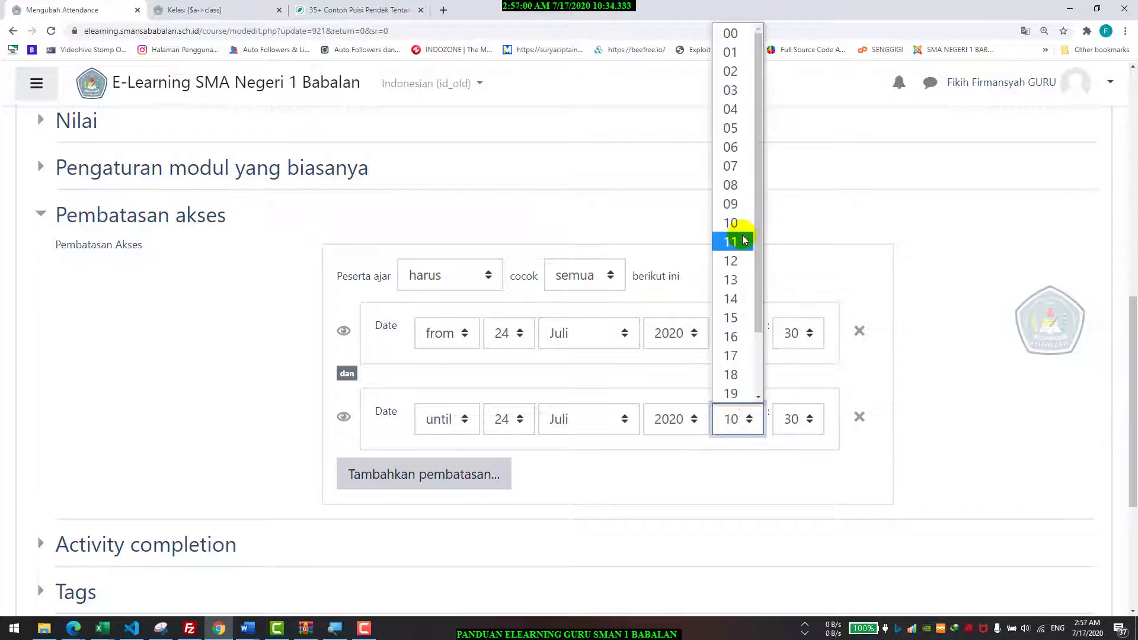
click(745, 240)
scroll(364, 410, down, 5)
click(366, 473)
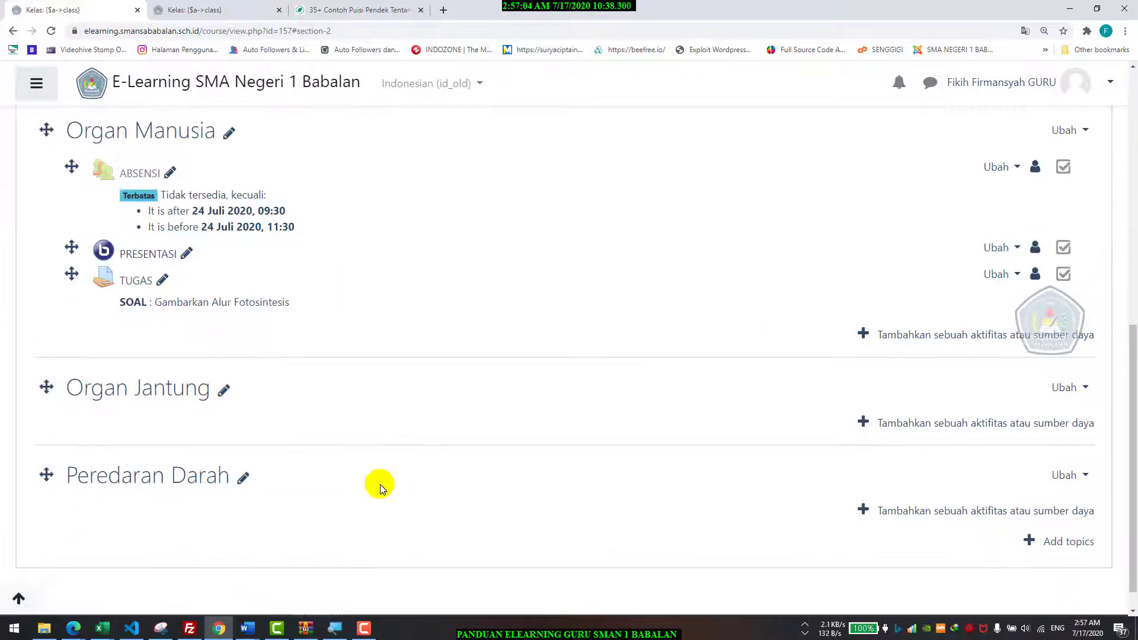
- Go from the course to the dashboard (Dasbor), hide the navigation drawer and view the recently accessed courses
scroll(183, 362, up, 5)
scroll(333, 437, up, 2)
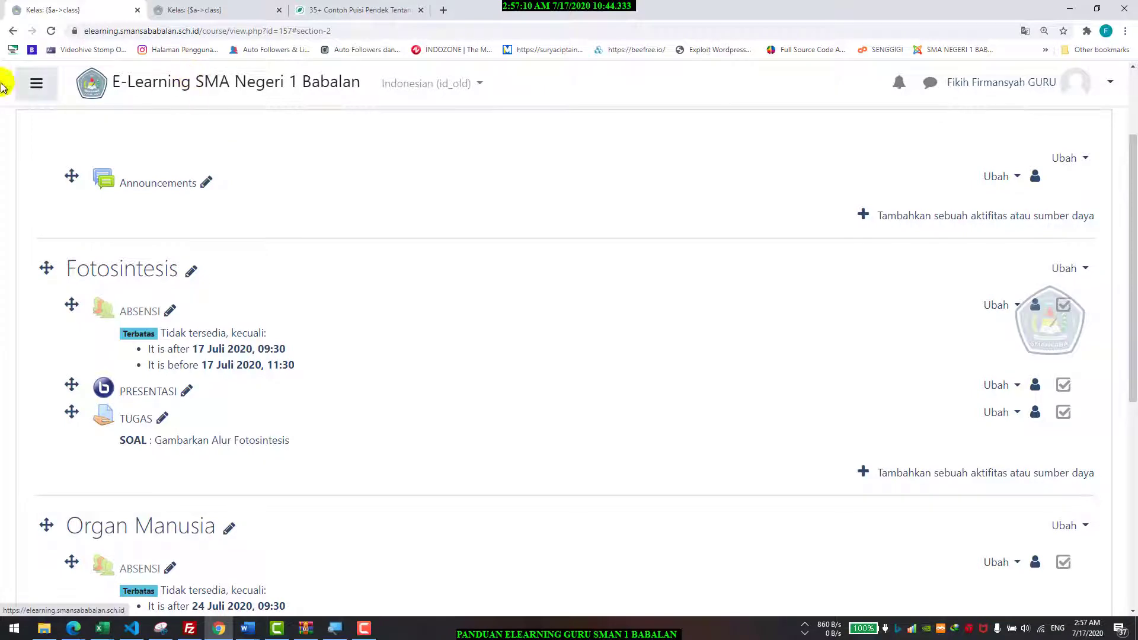
click(36, 83)
scroll(155, 355, down, 3)
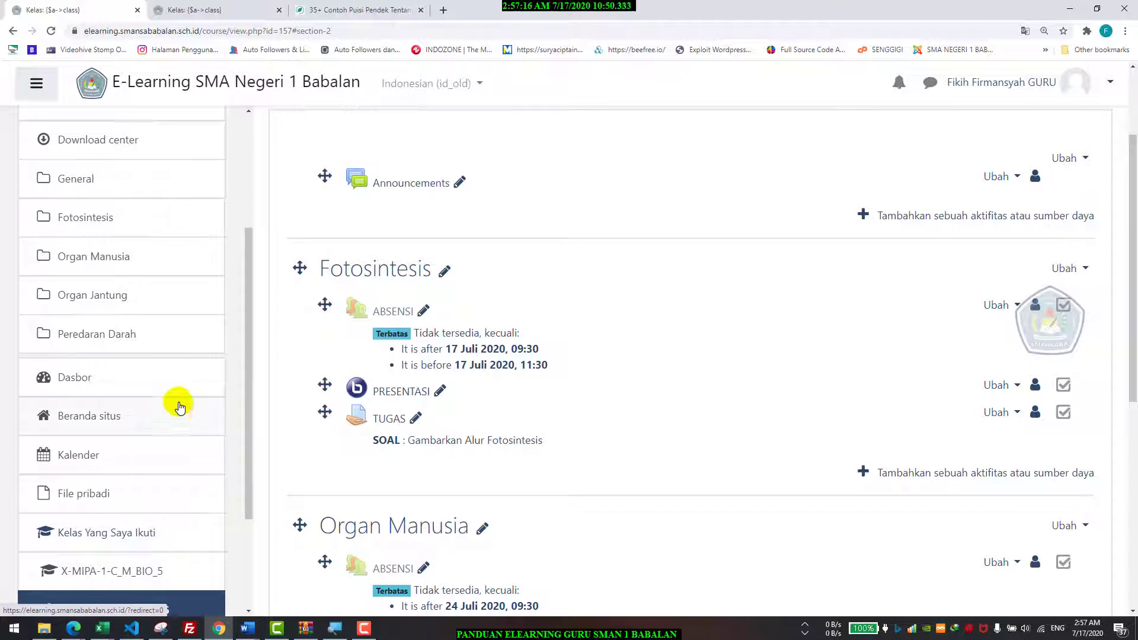
click(165, 387)
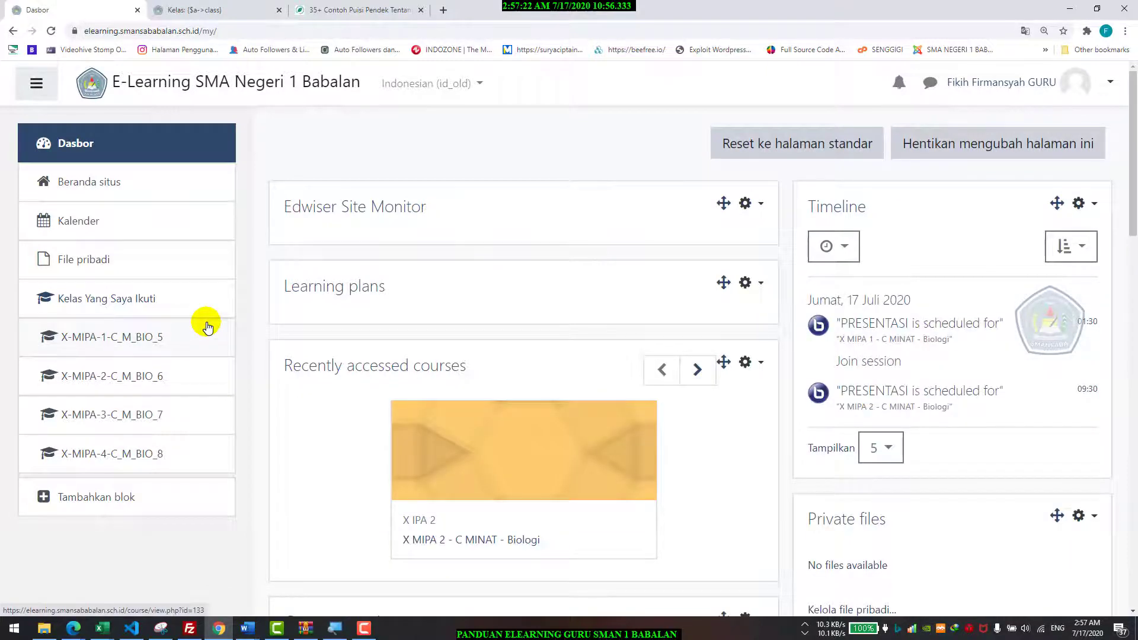
click(36, 83)
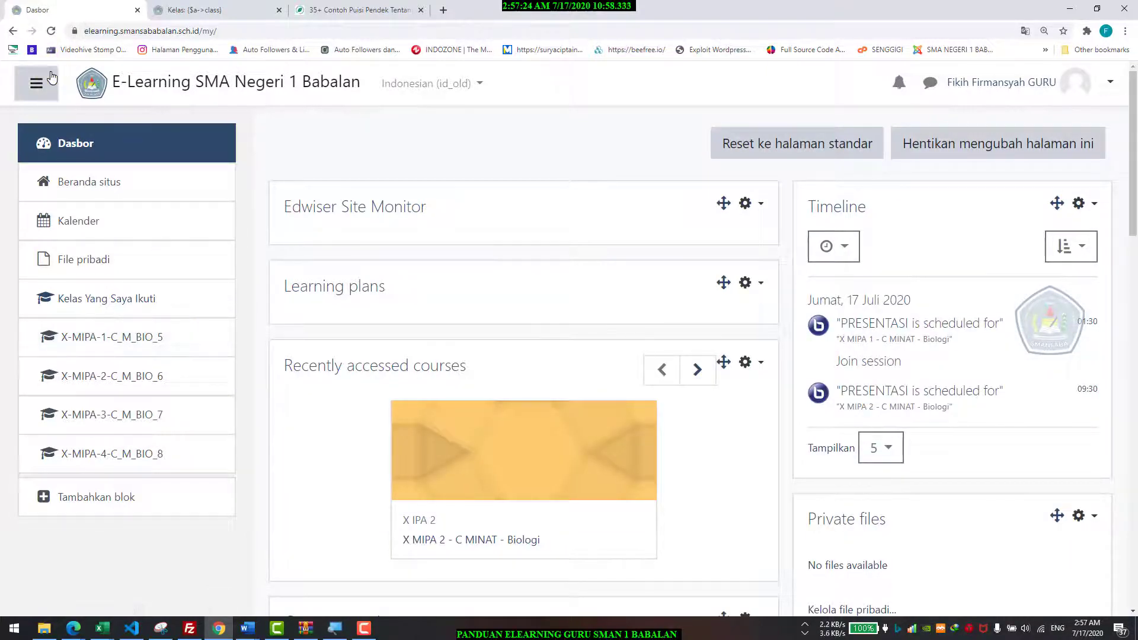
scroll(320, 314, down, 1)
scroll(328, 336, down, 2)
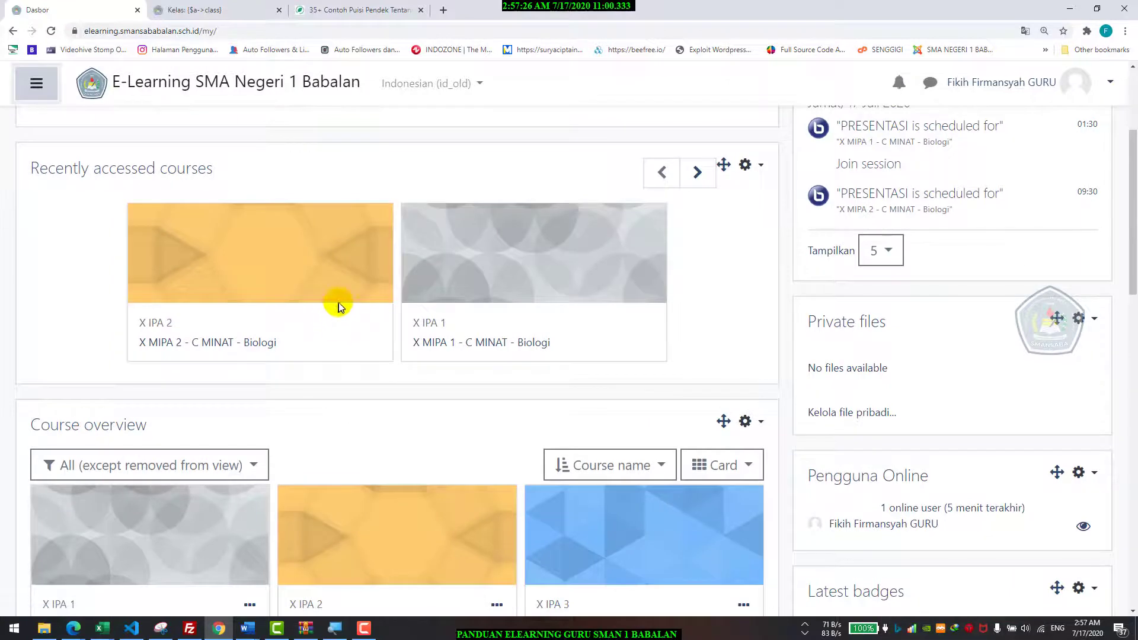
key(alt+Tab)
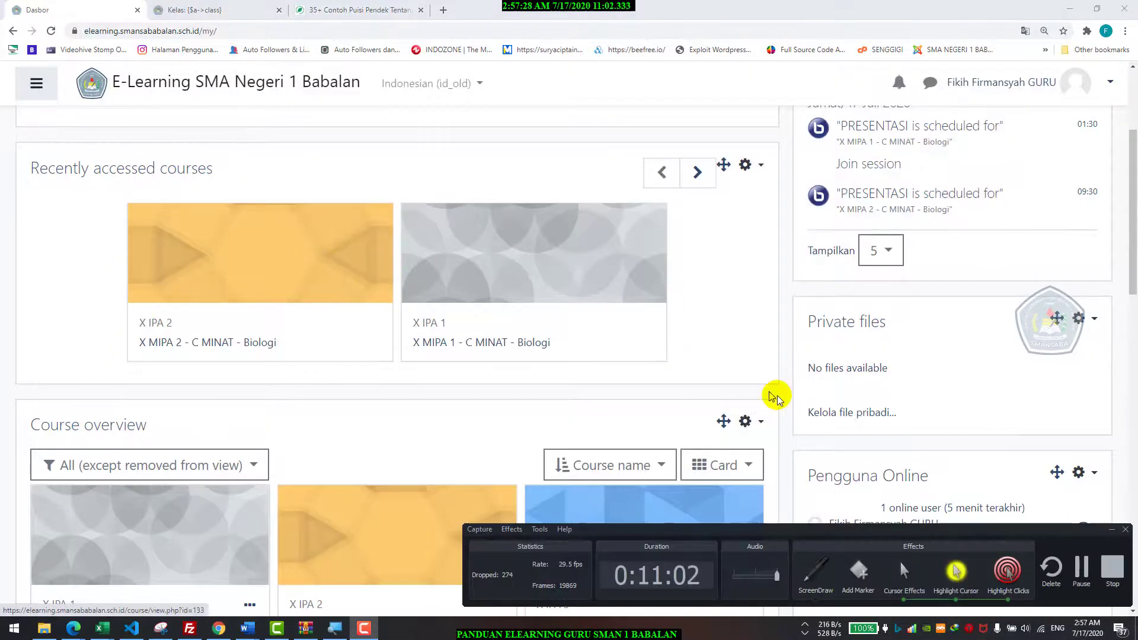